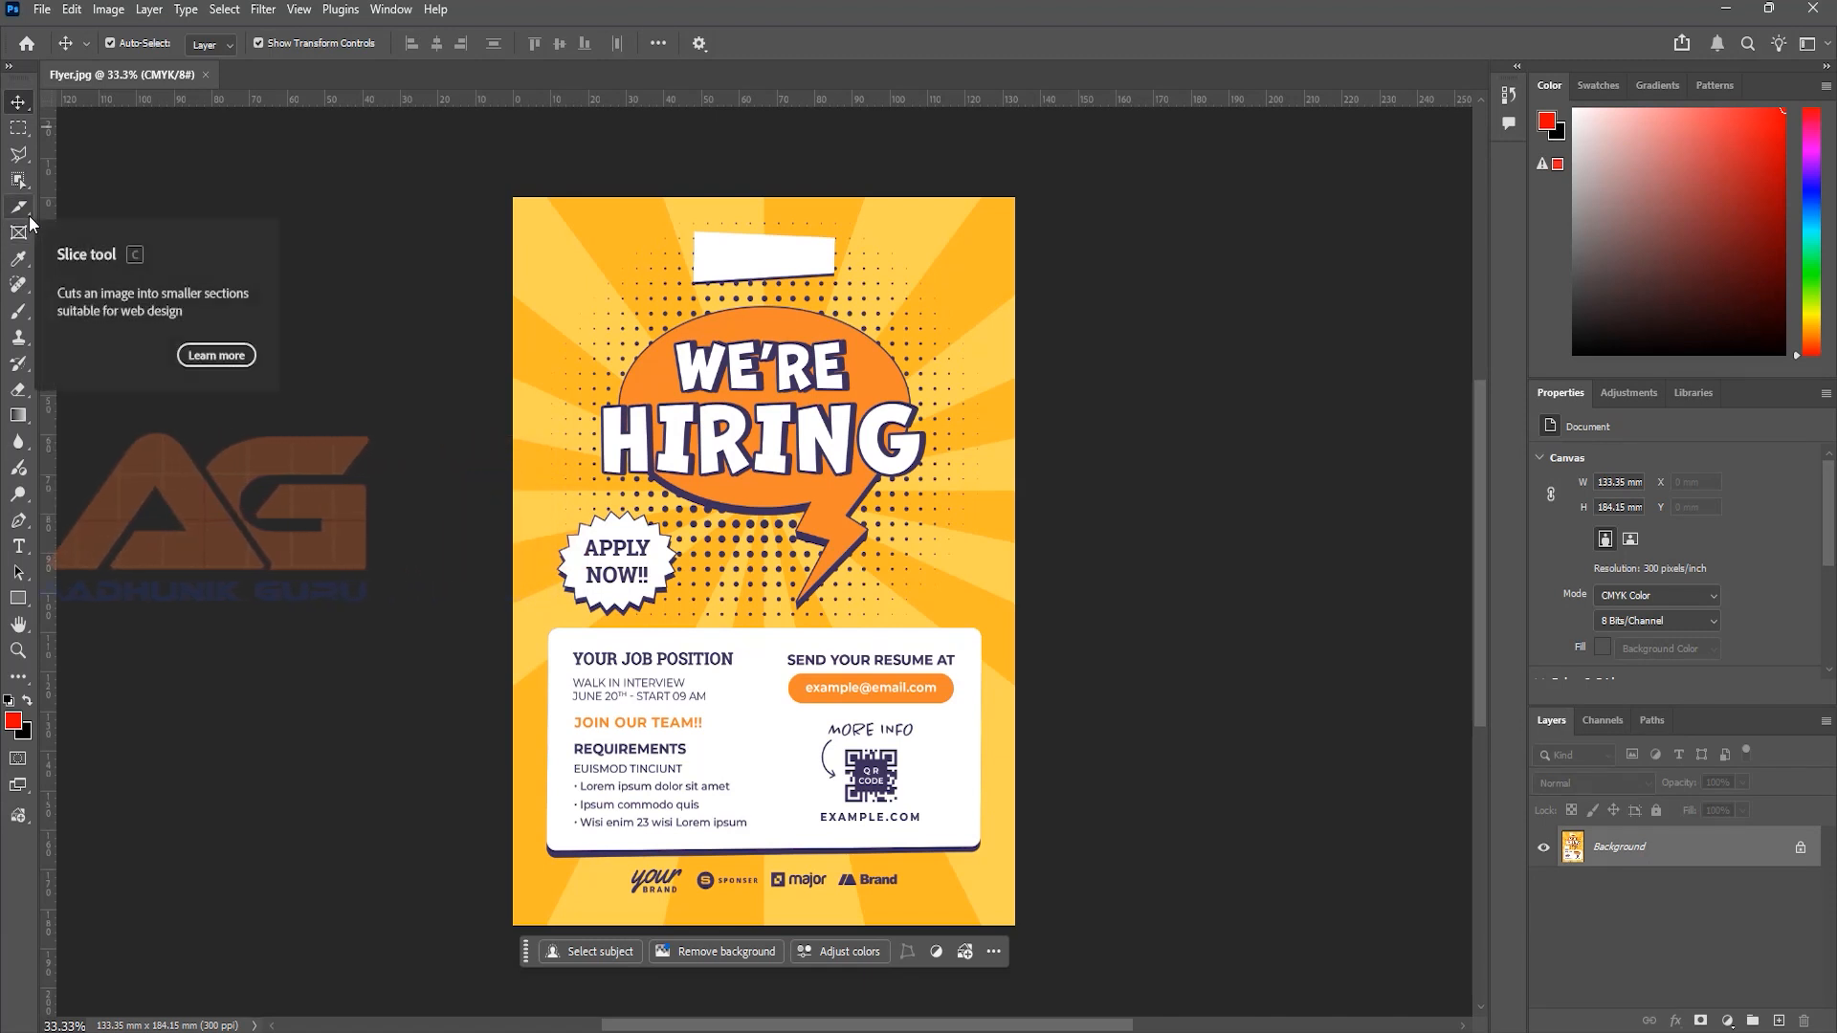
- Draw a slice with the Slice tool around the orange email button under "SEND YOUR RESUME AT"
click(29, 215)
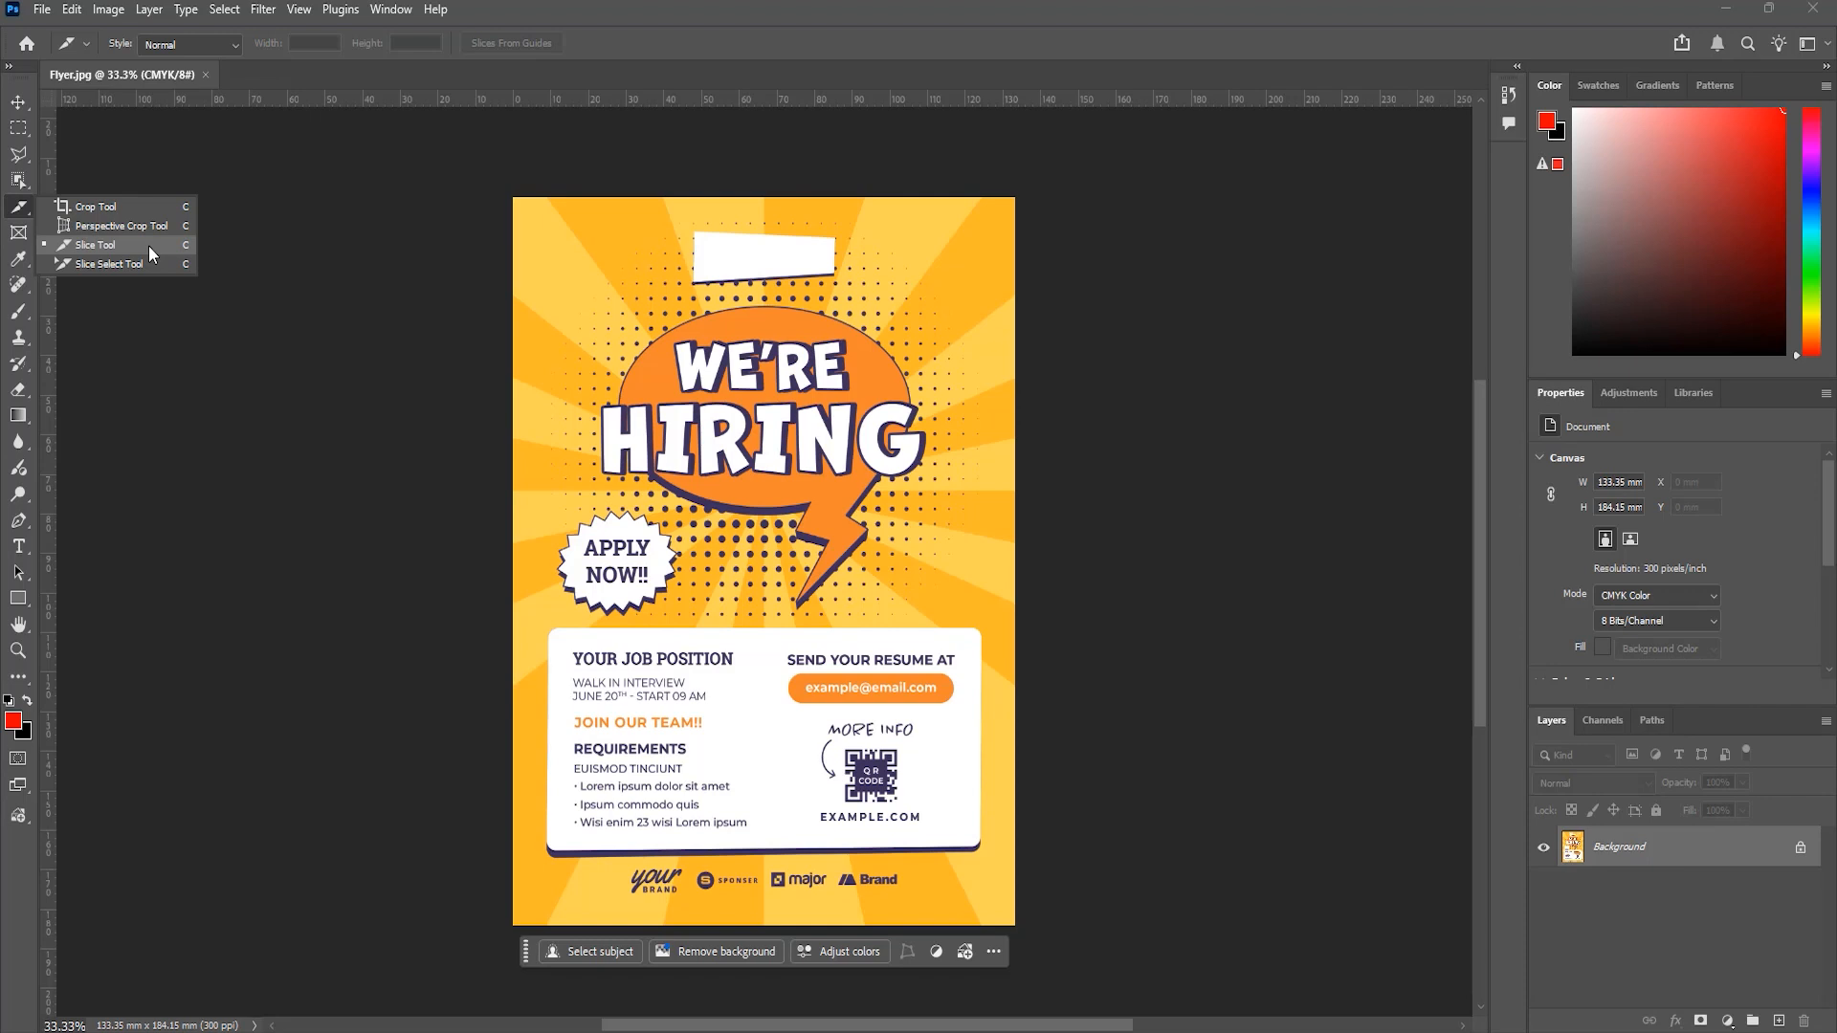
click(147, 245)
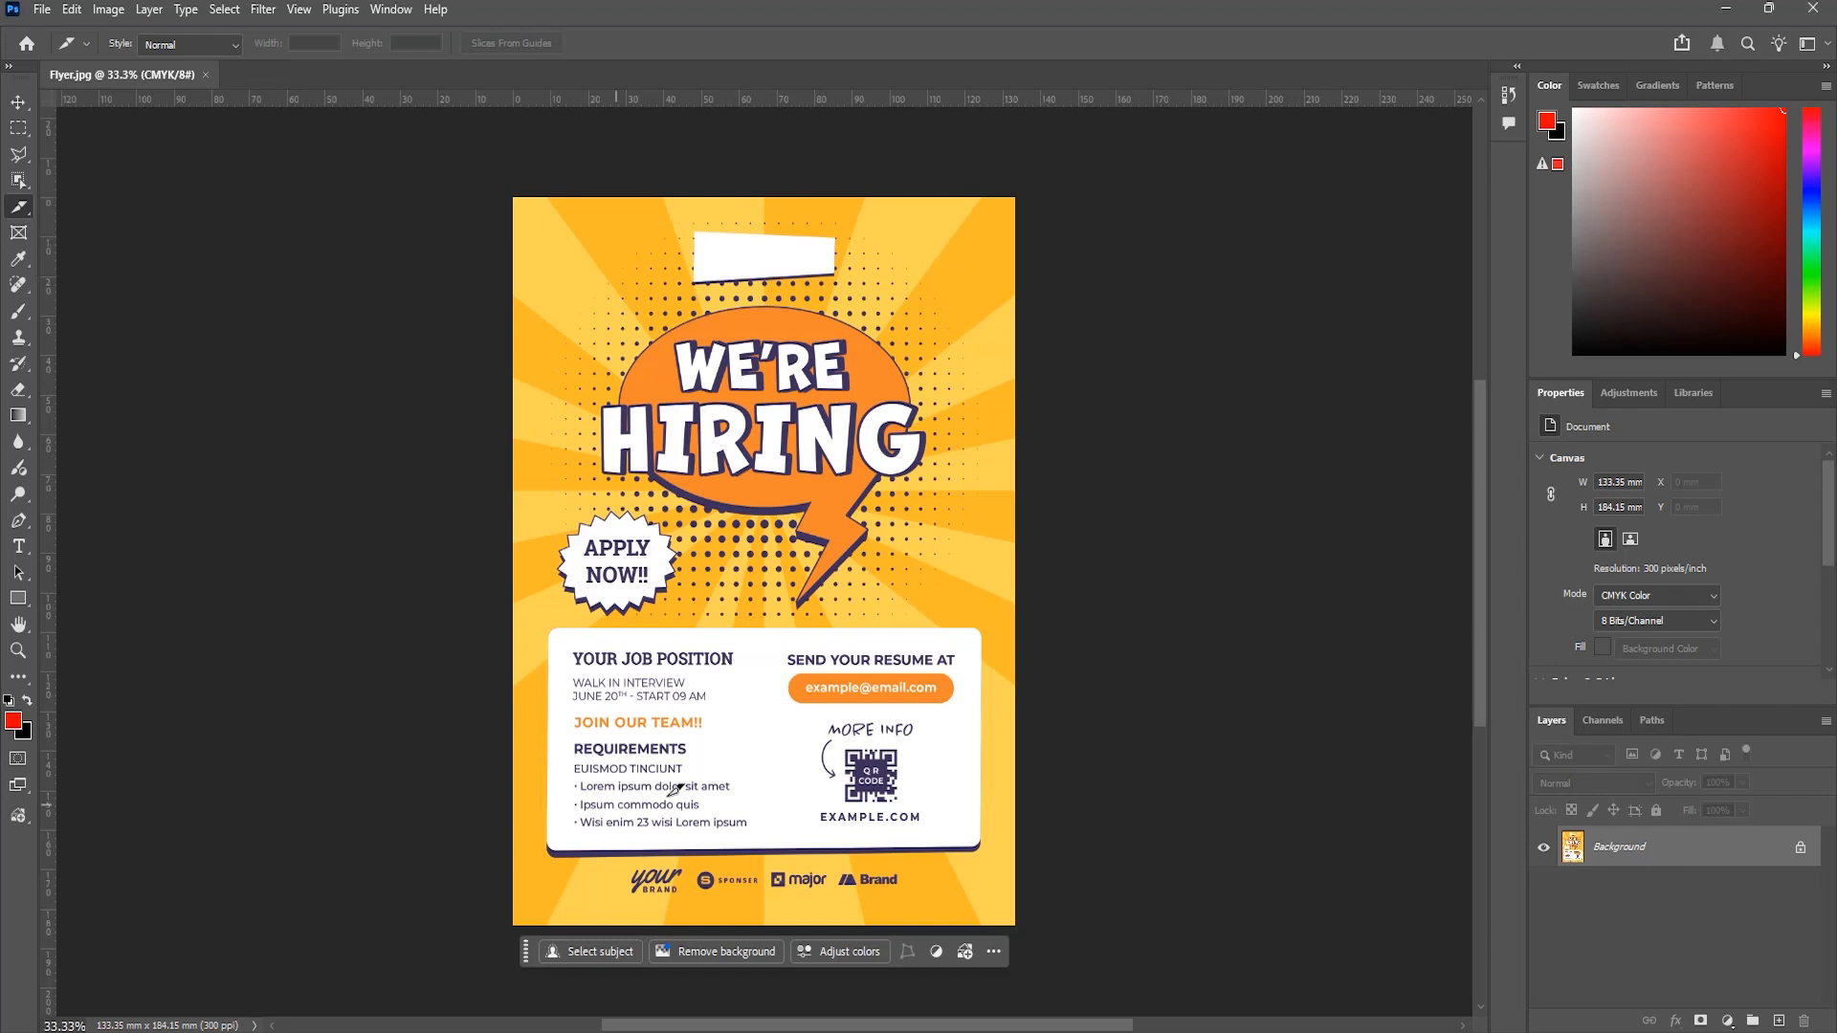
click(26, 205)
click(101, 249)
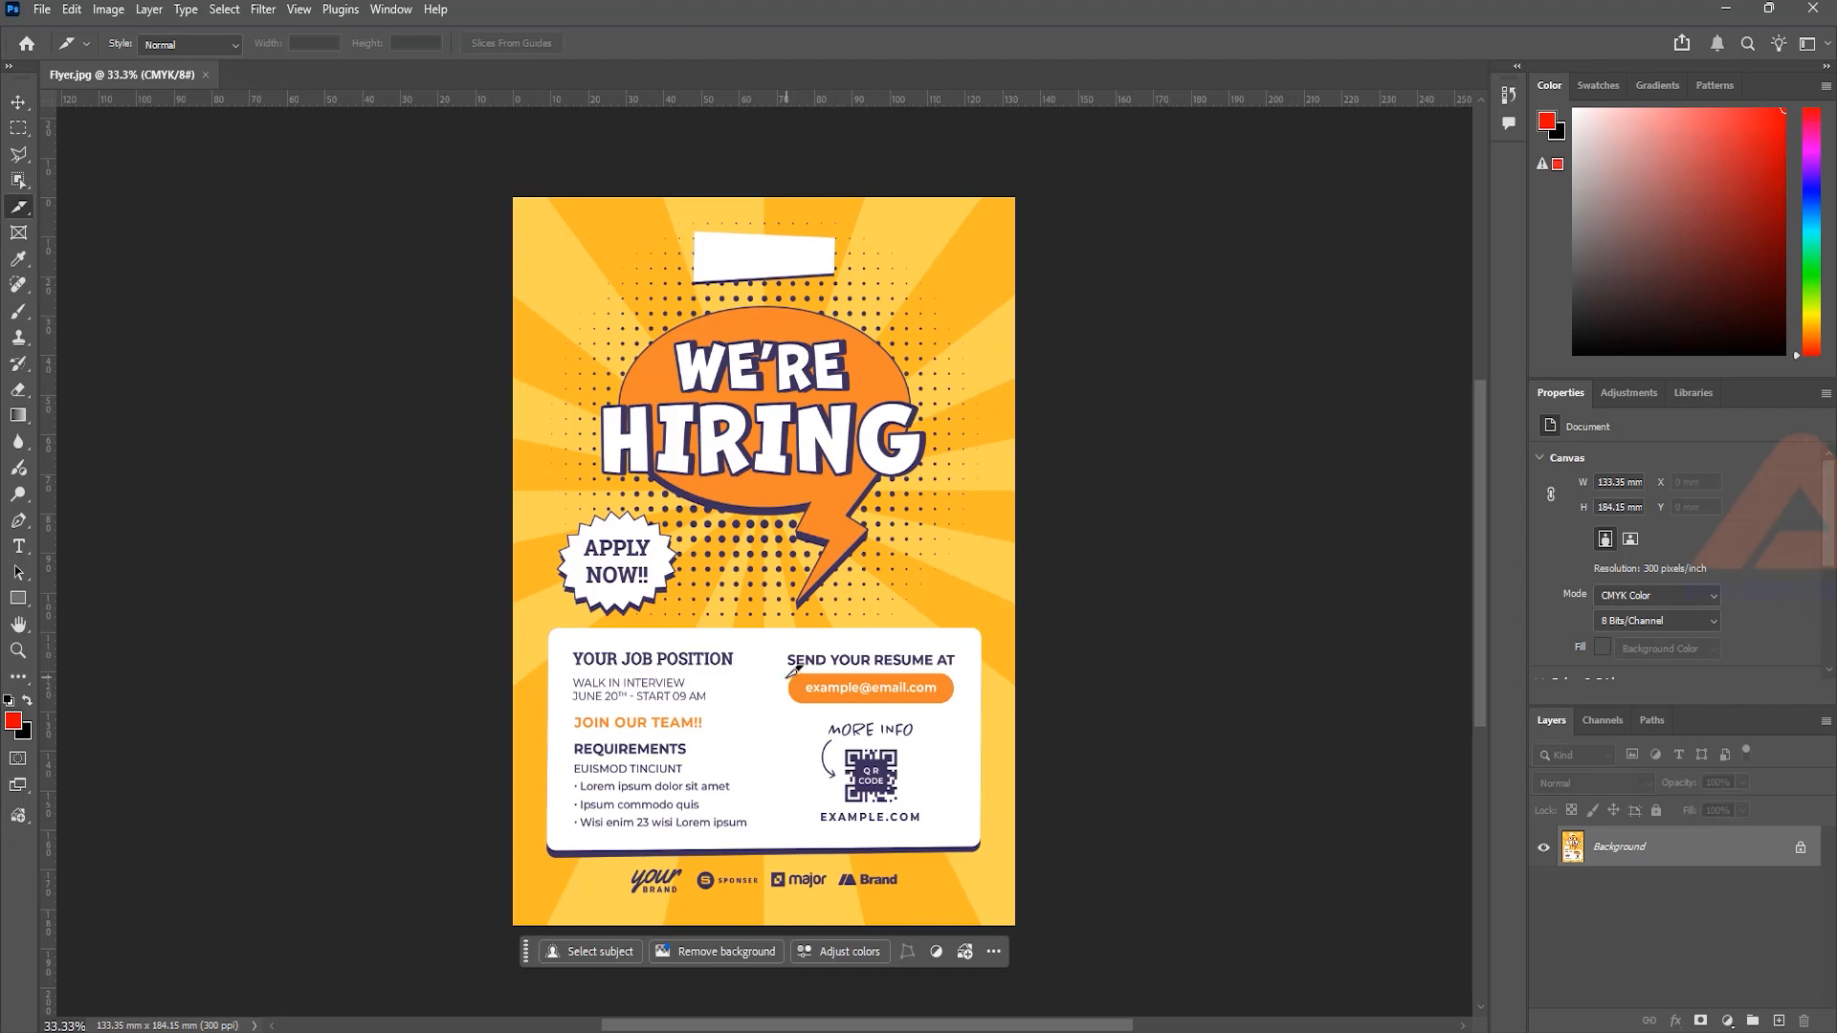
drag(786, 672, 955, 703)
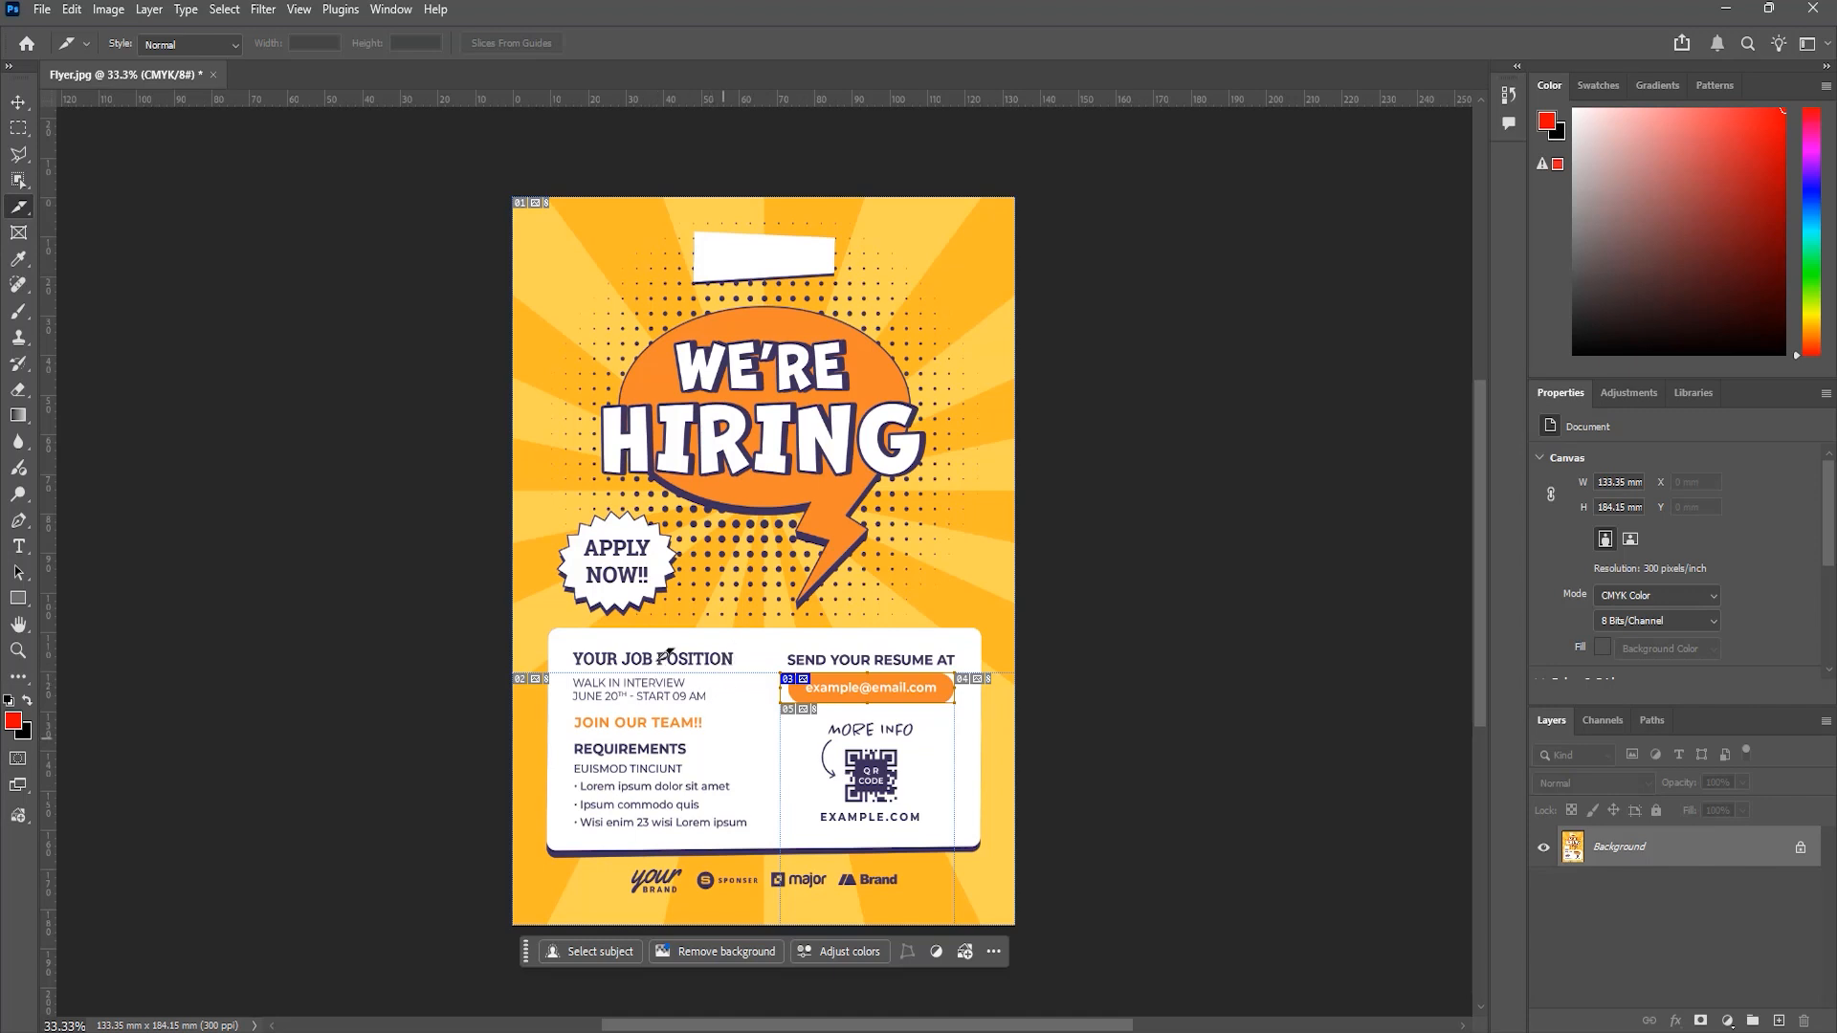
- Use the Slice Select tool to shift the email button's slice slightly into place
right_click(21, 208)
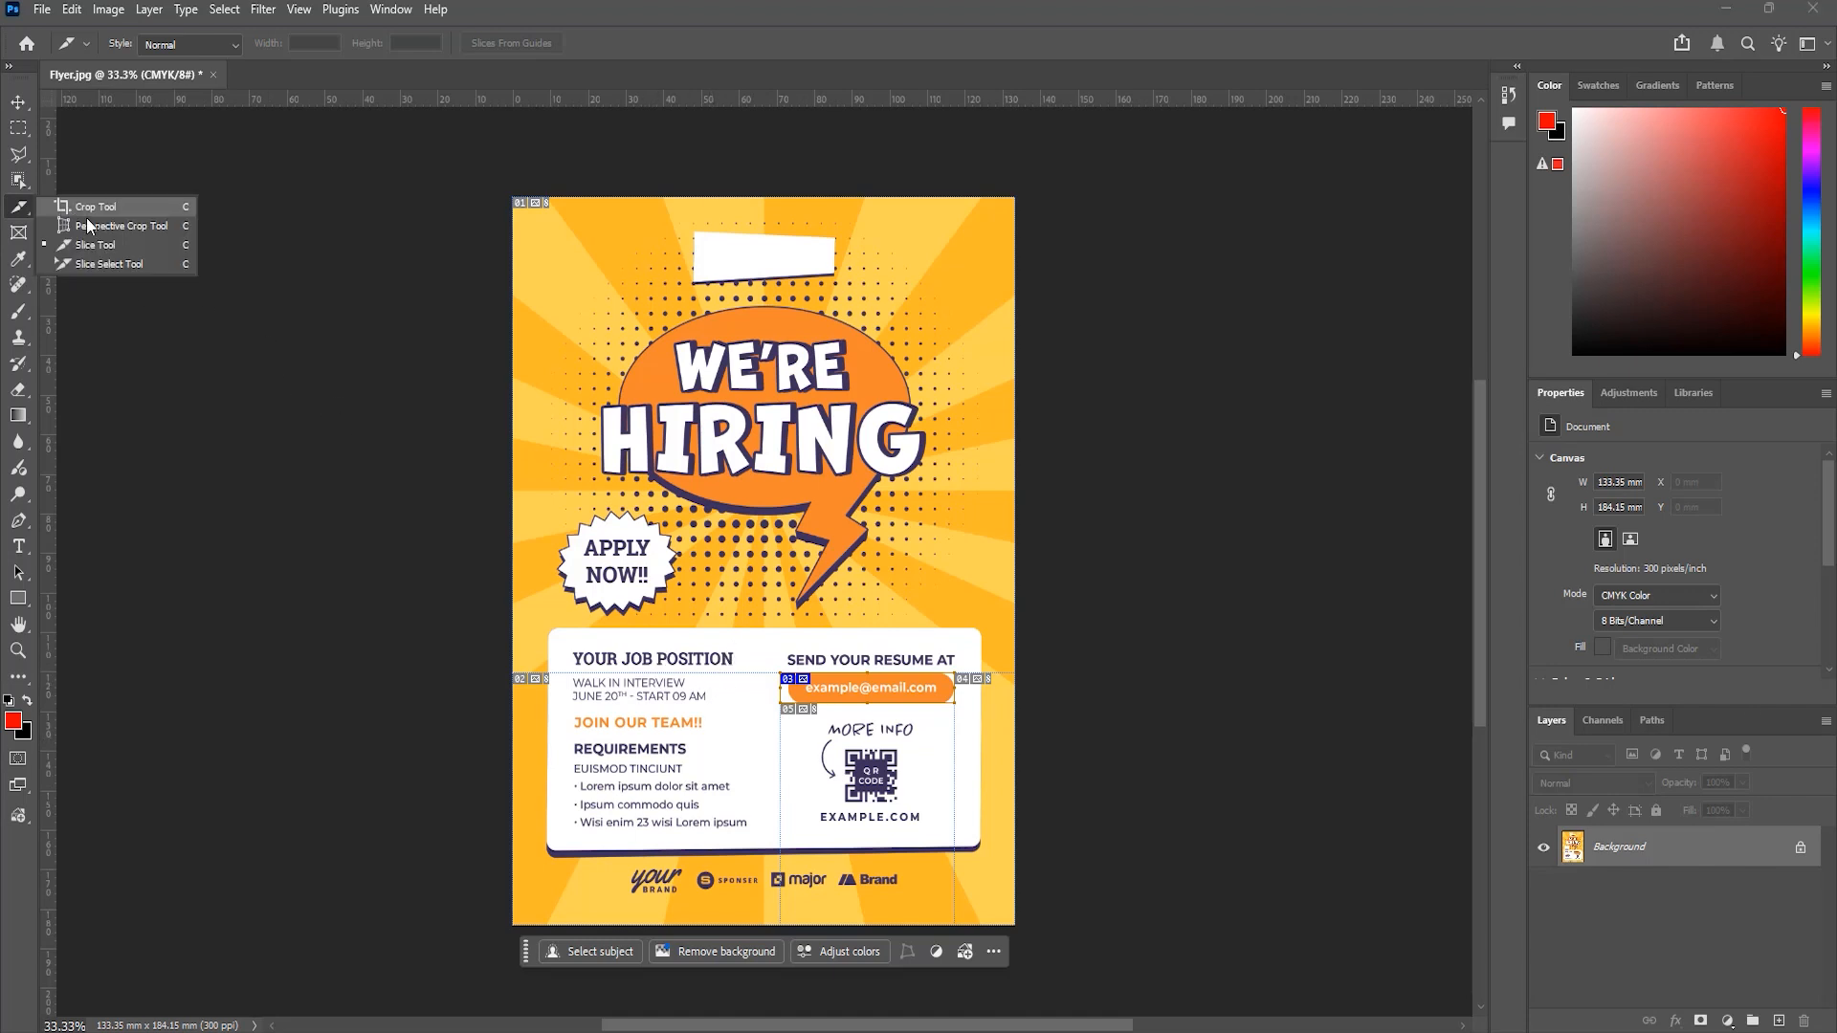
click(123, 265)
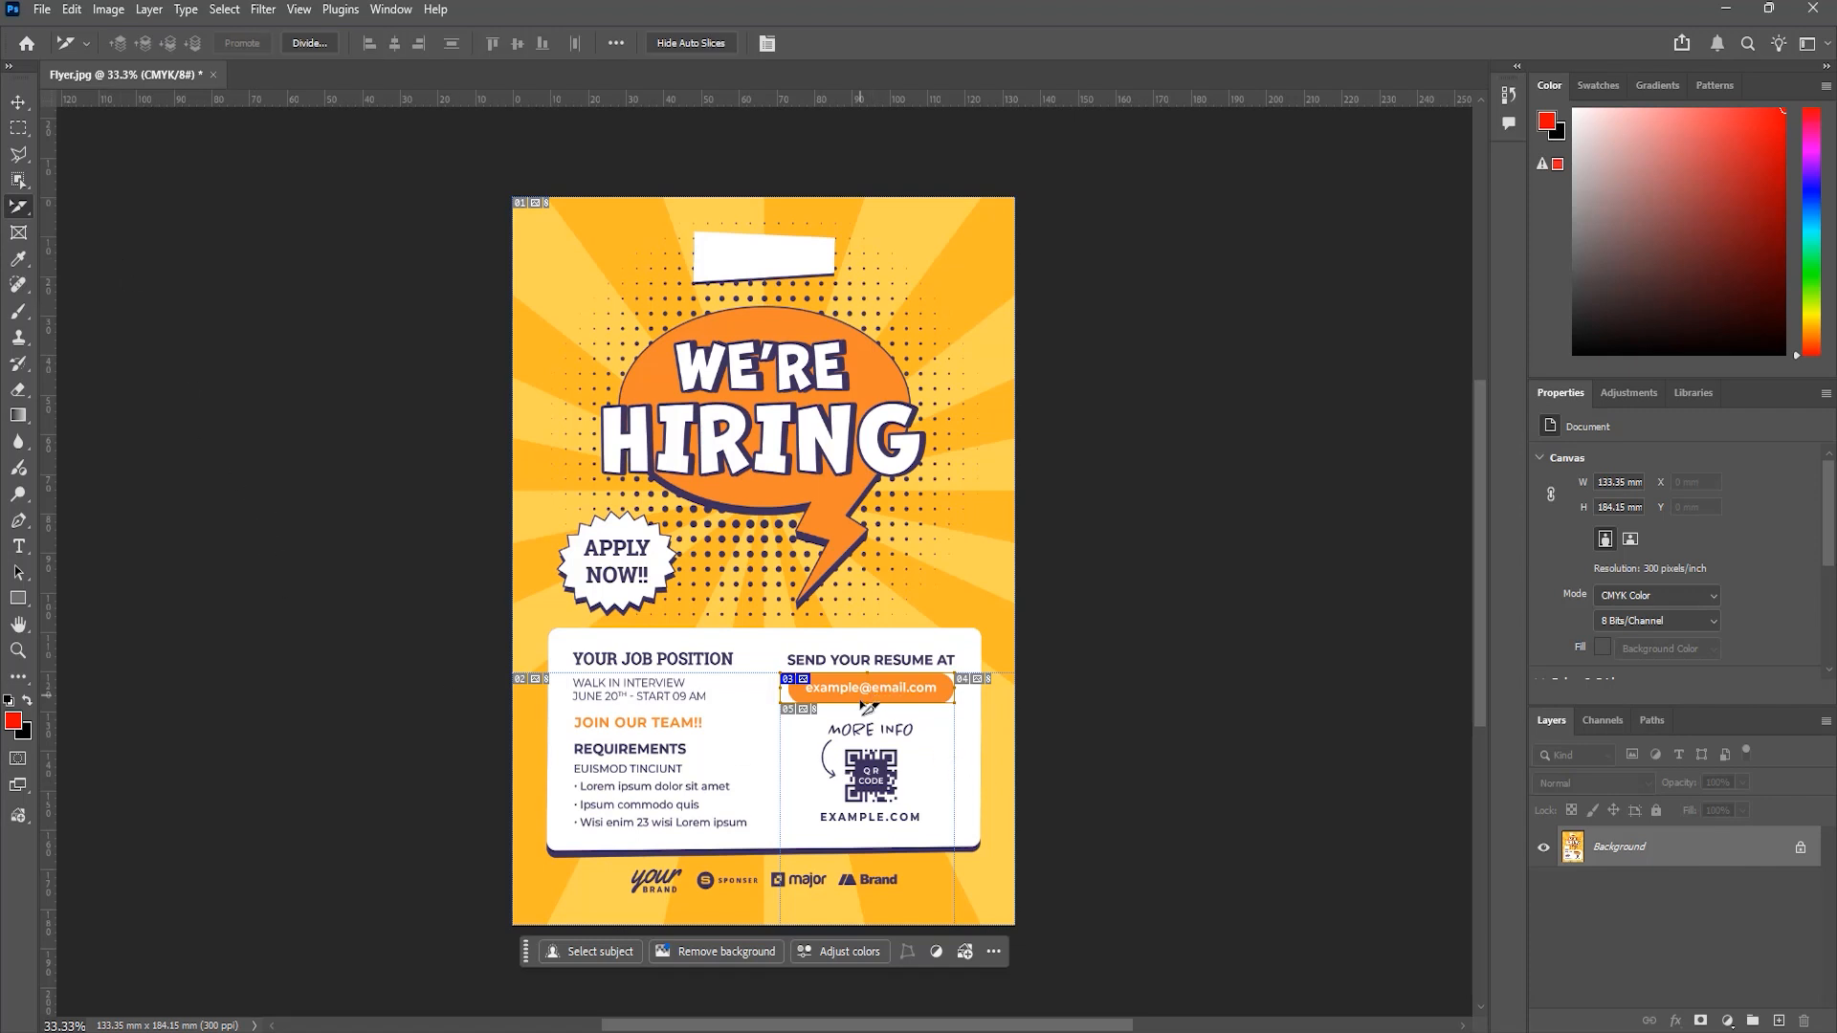
mouse_move(868, 697)
mouse_down()
mouse_move(810, 645)
mouse_move(859, 691)
mouse_up()
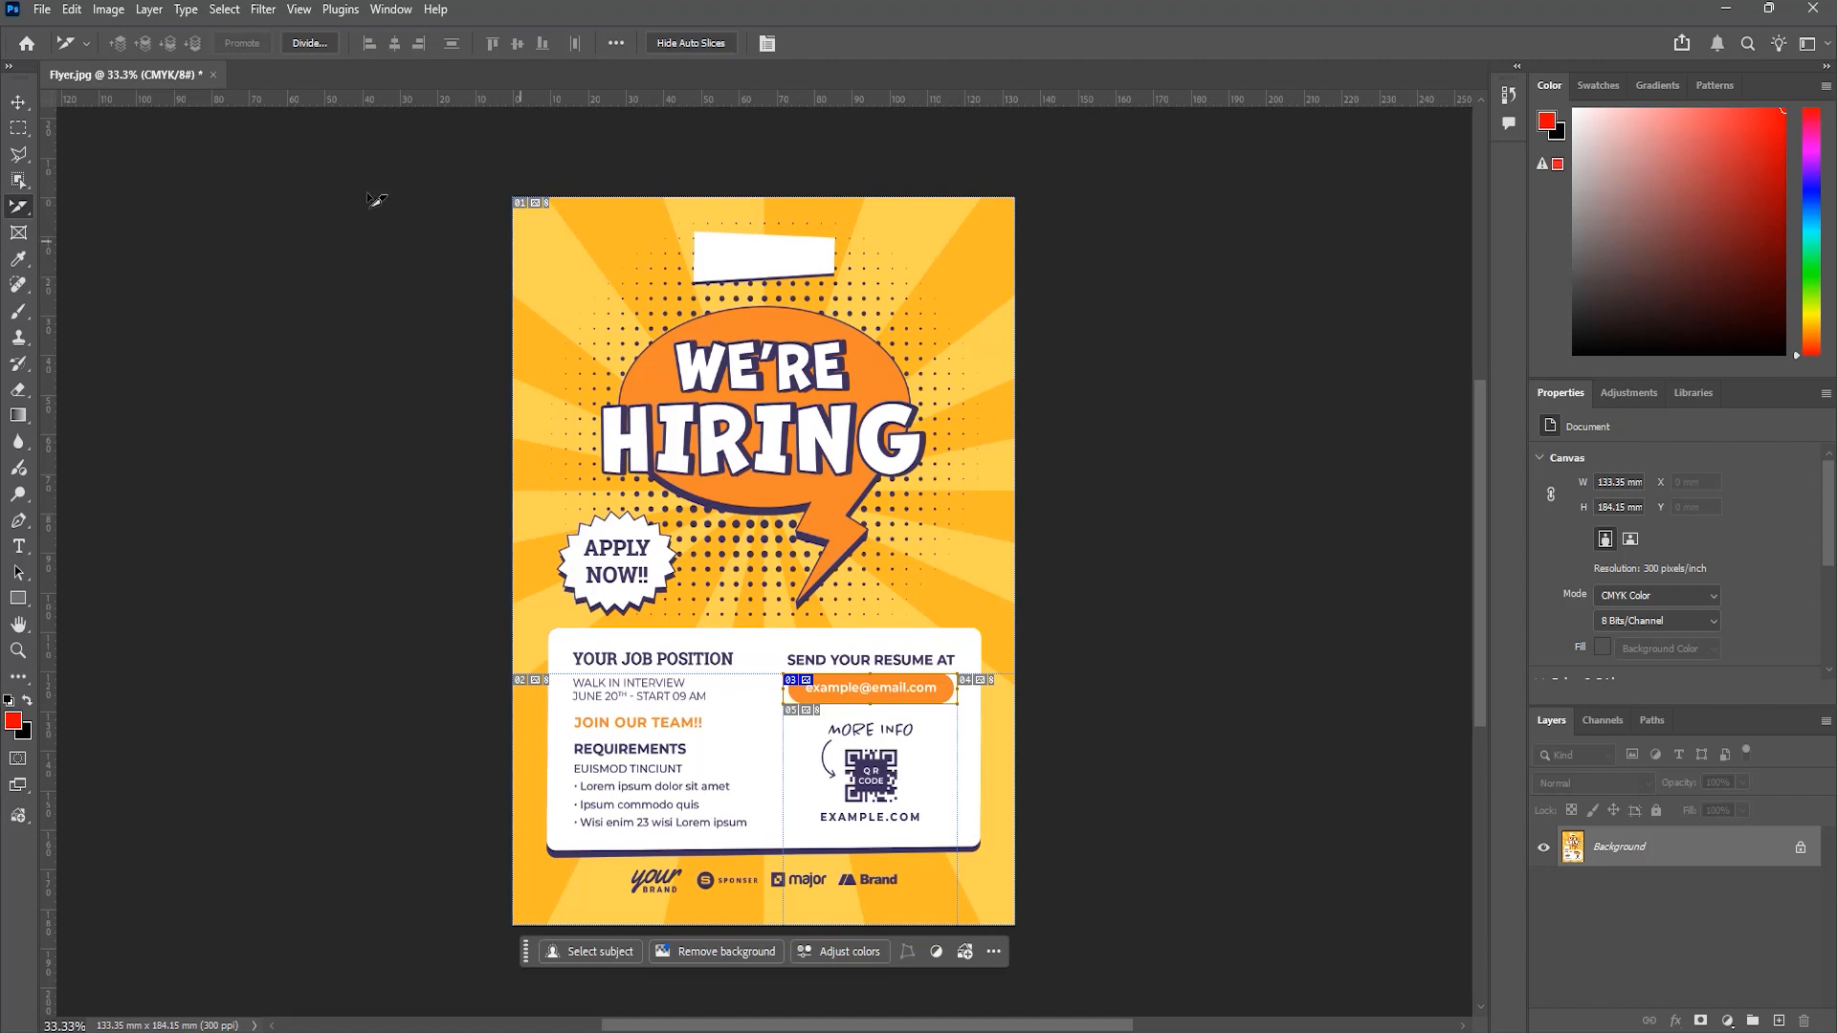
- Select the blank white banner above the "WE'RE HIRING" heading by outlining its four corners with the Polygonal Lasso tool
click(21, 158)
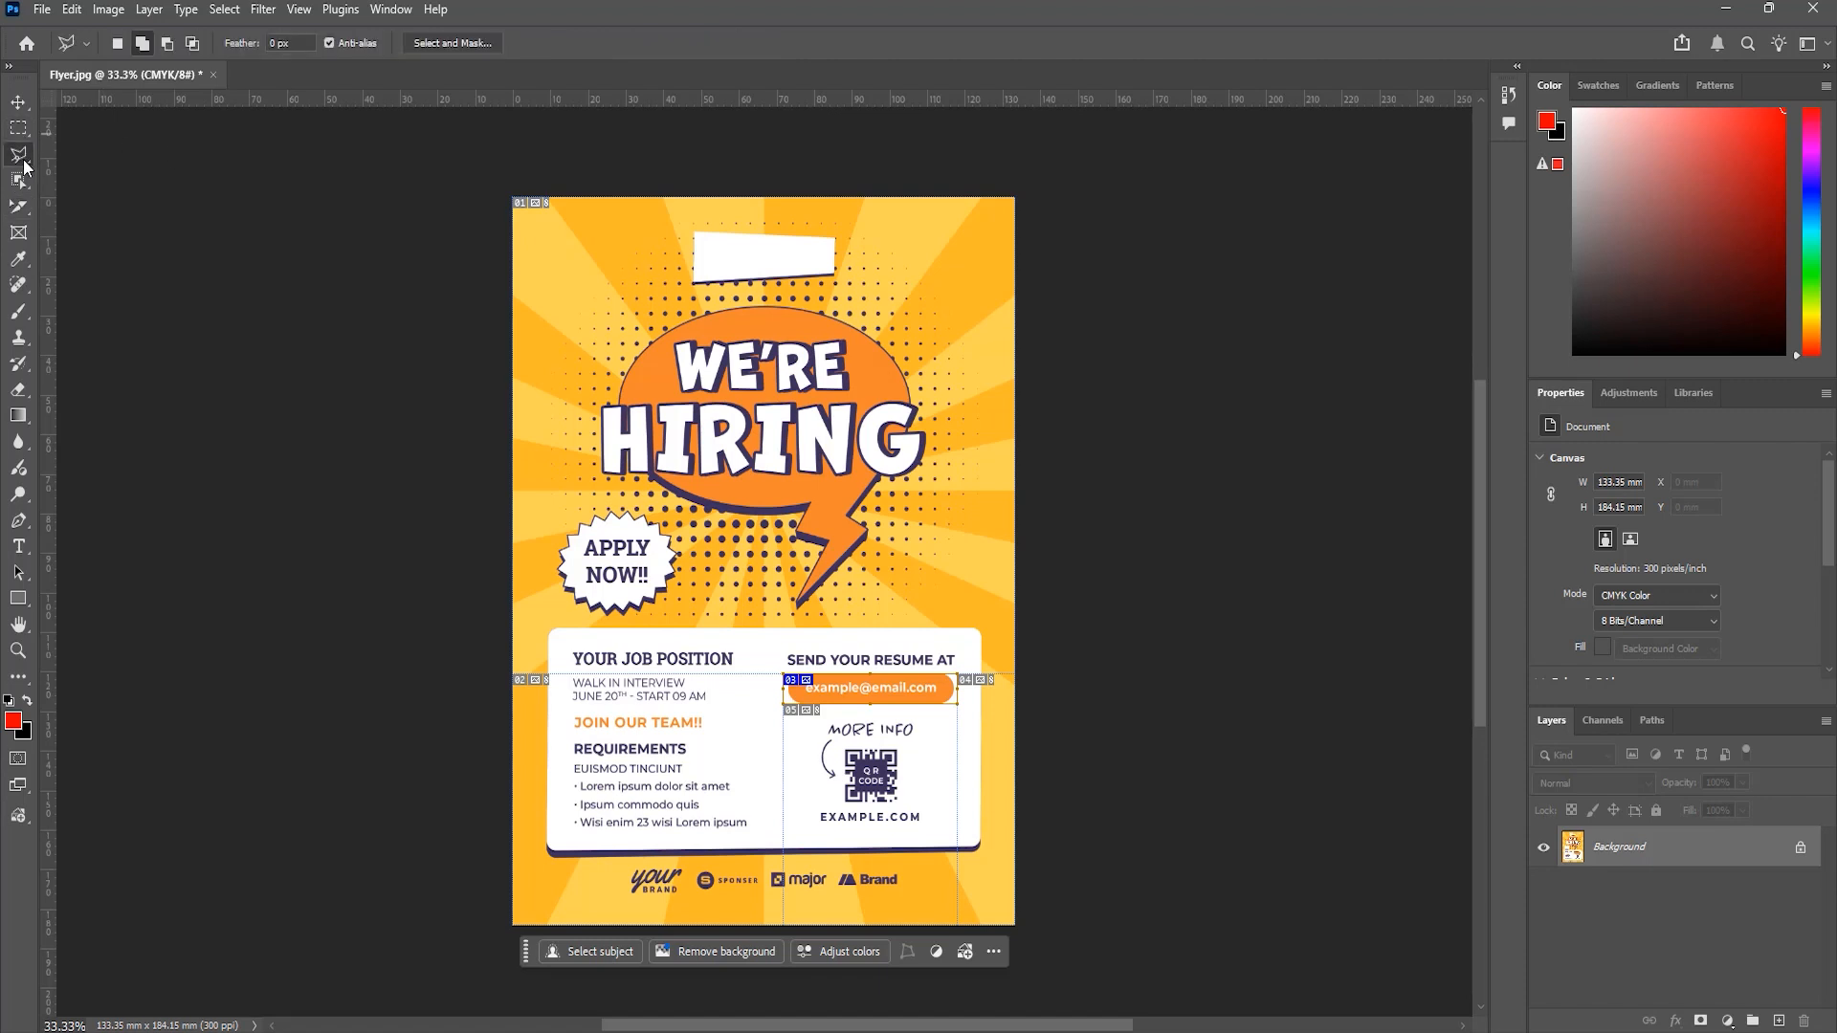
click(694, 232)
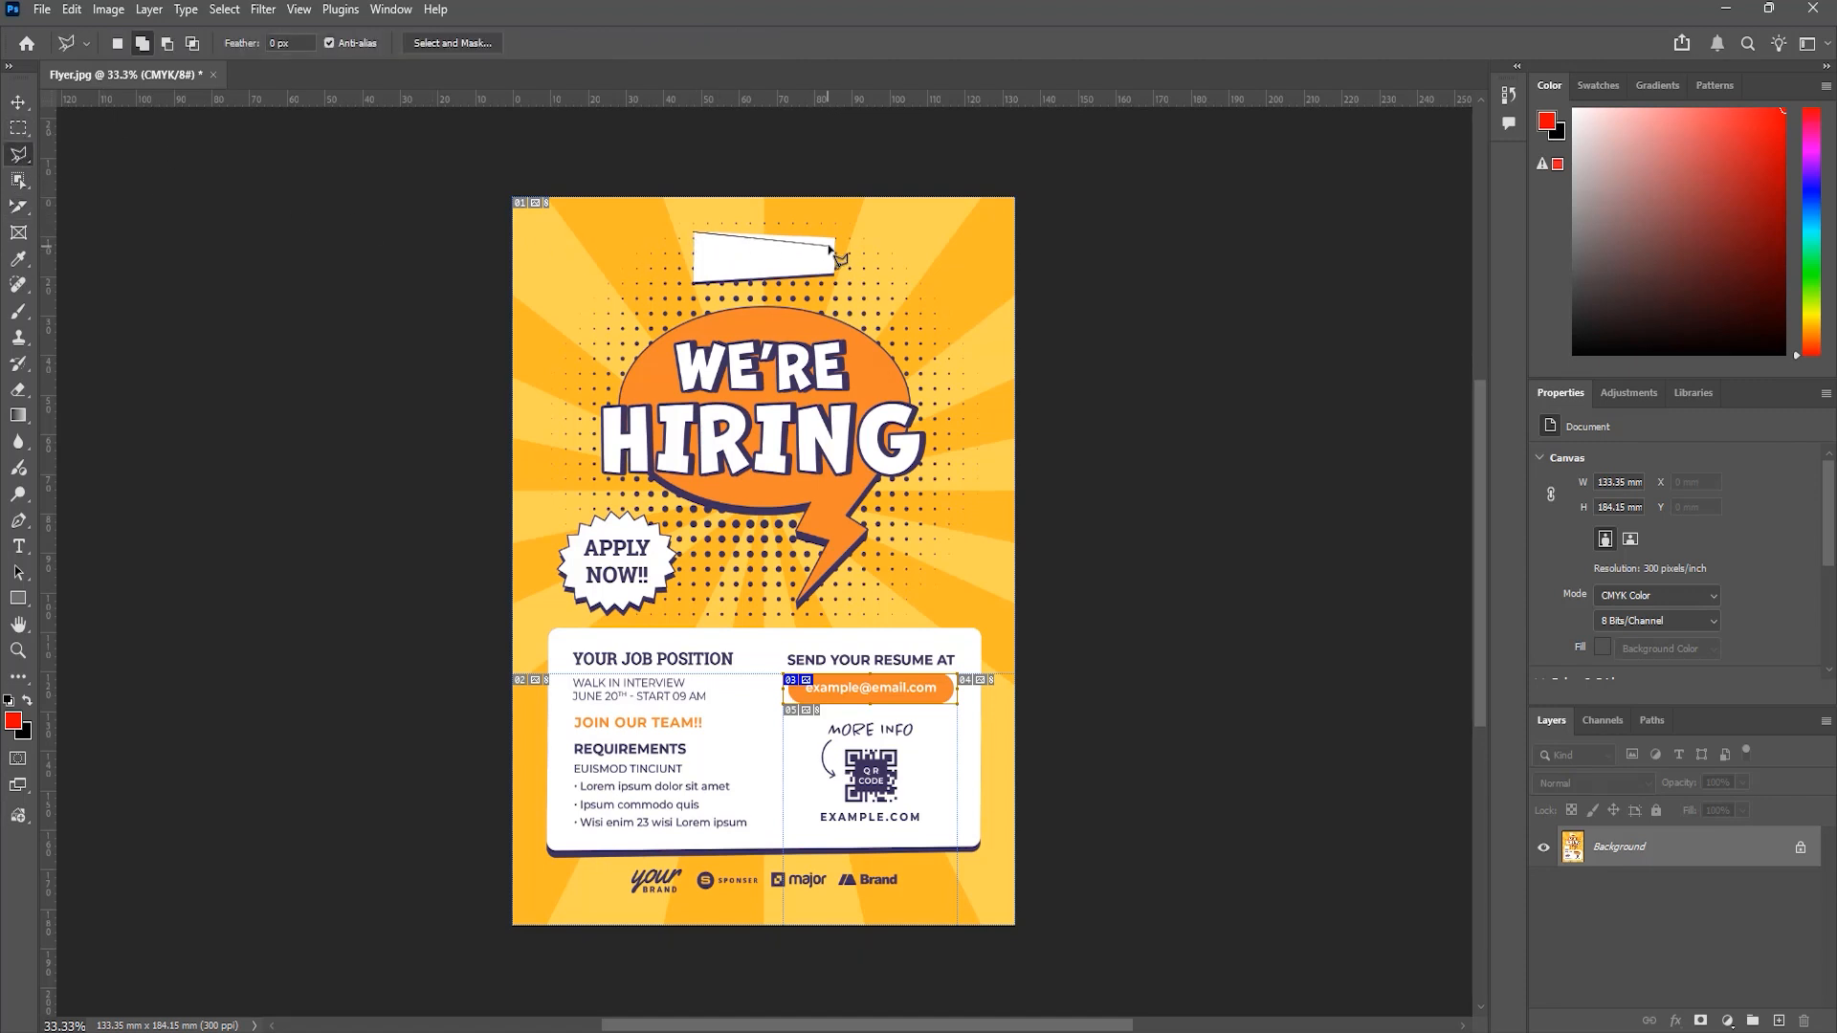
click(835, 236)
click(834, 276)
click(694, 282)
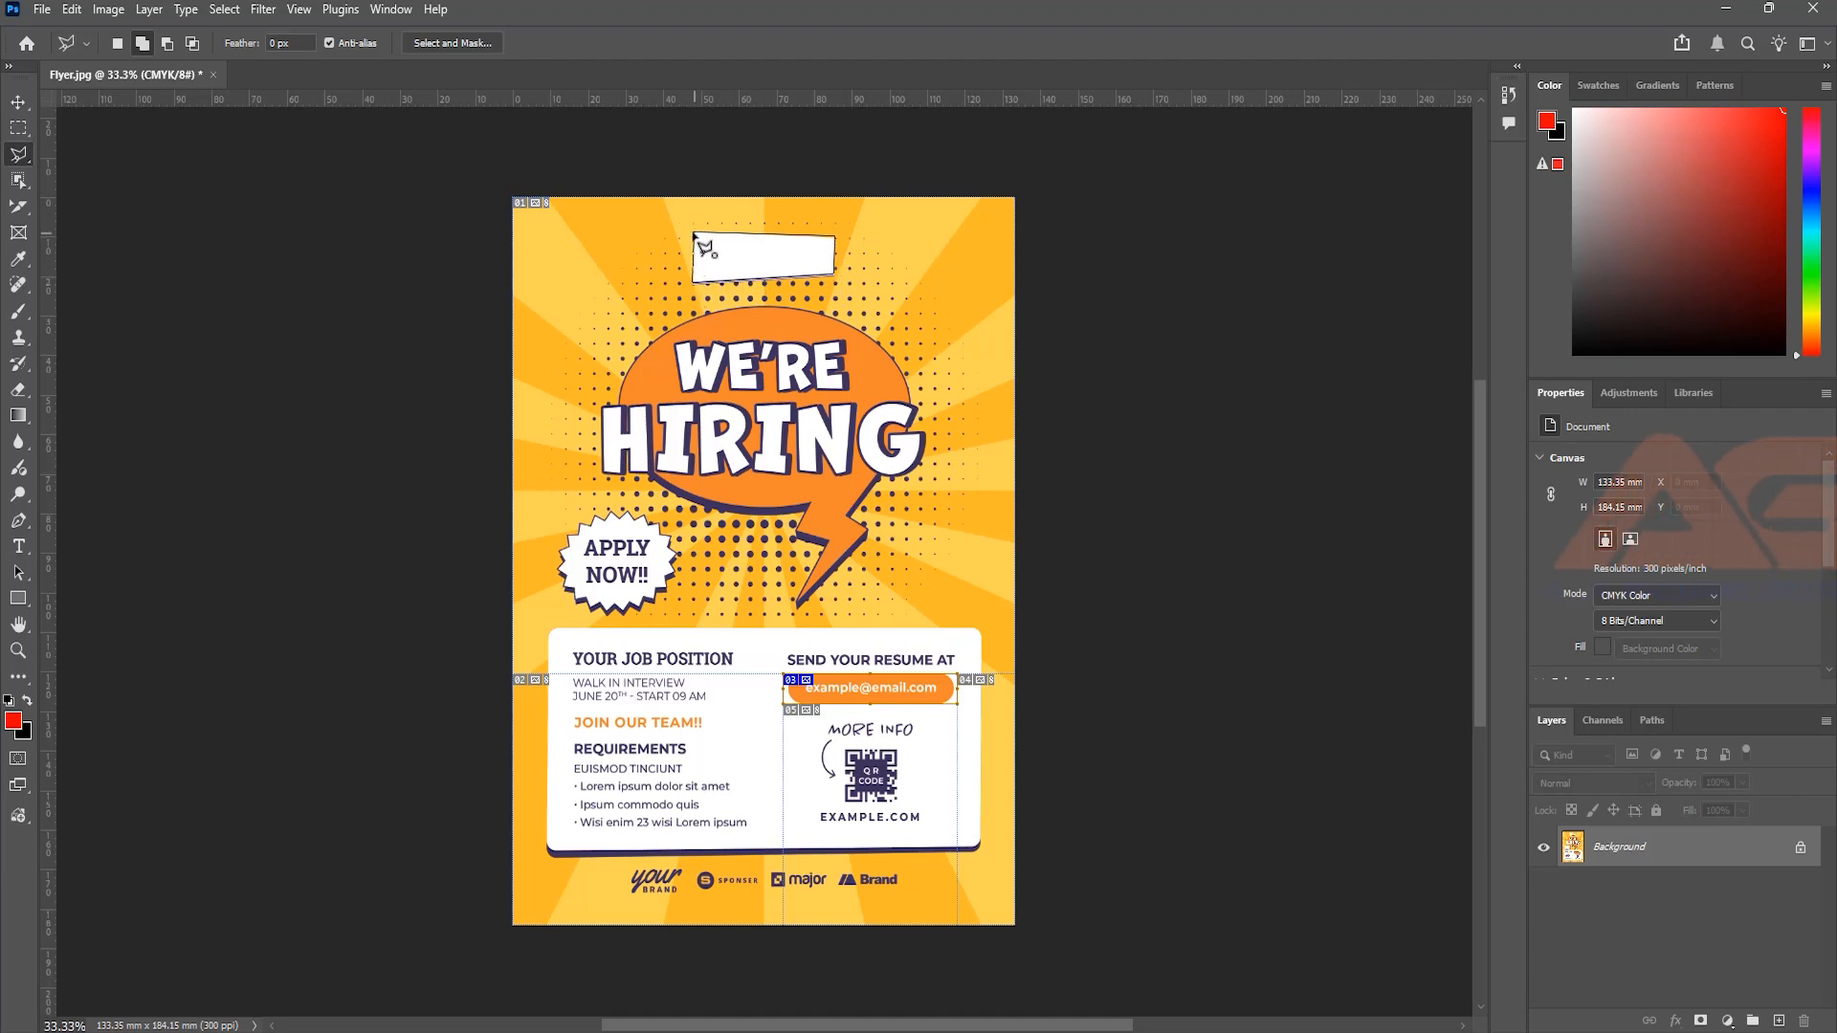
click(694, 233)
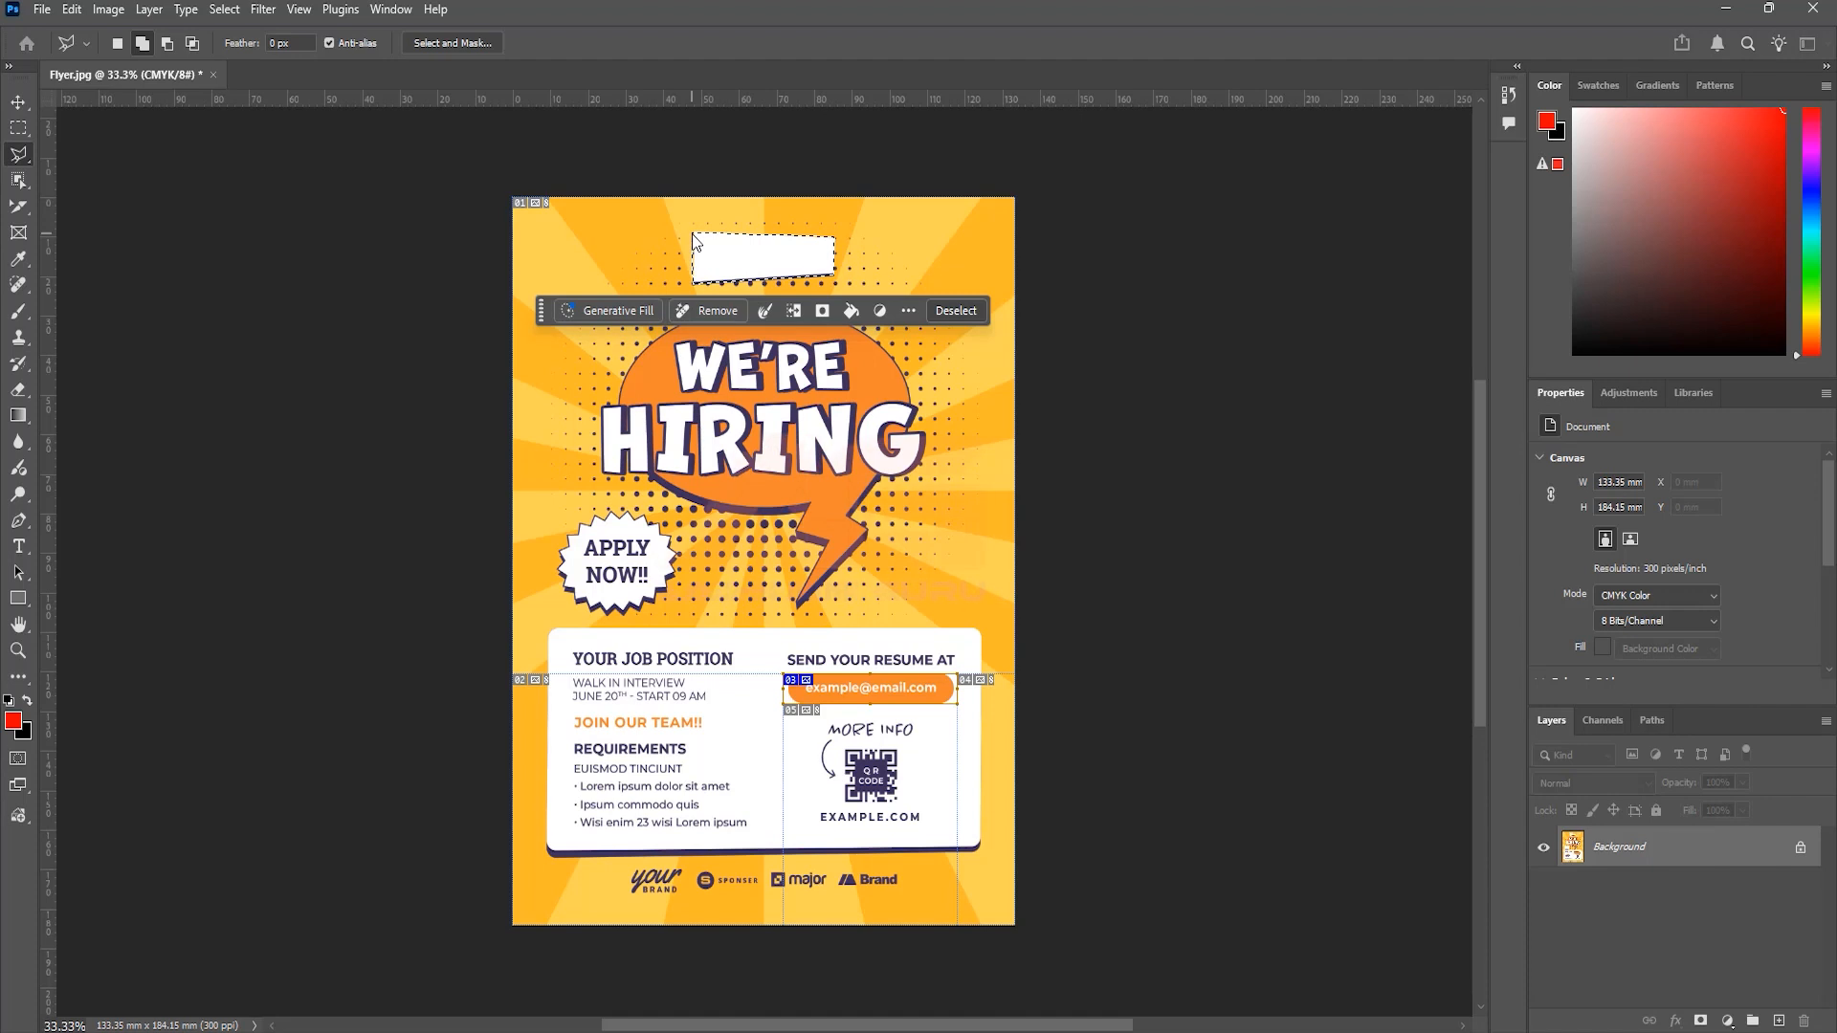
- Create a new 451 × 157 px CMYK document at 300 ppi from the Clipboard preset and paste the copied banner into it
key(ctrl+n)
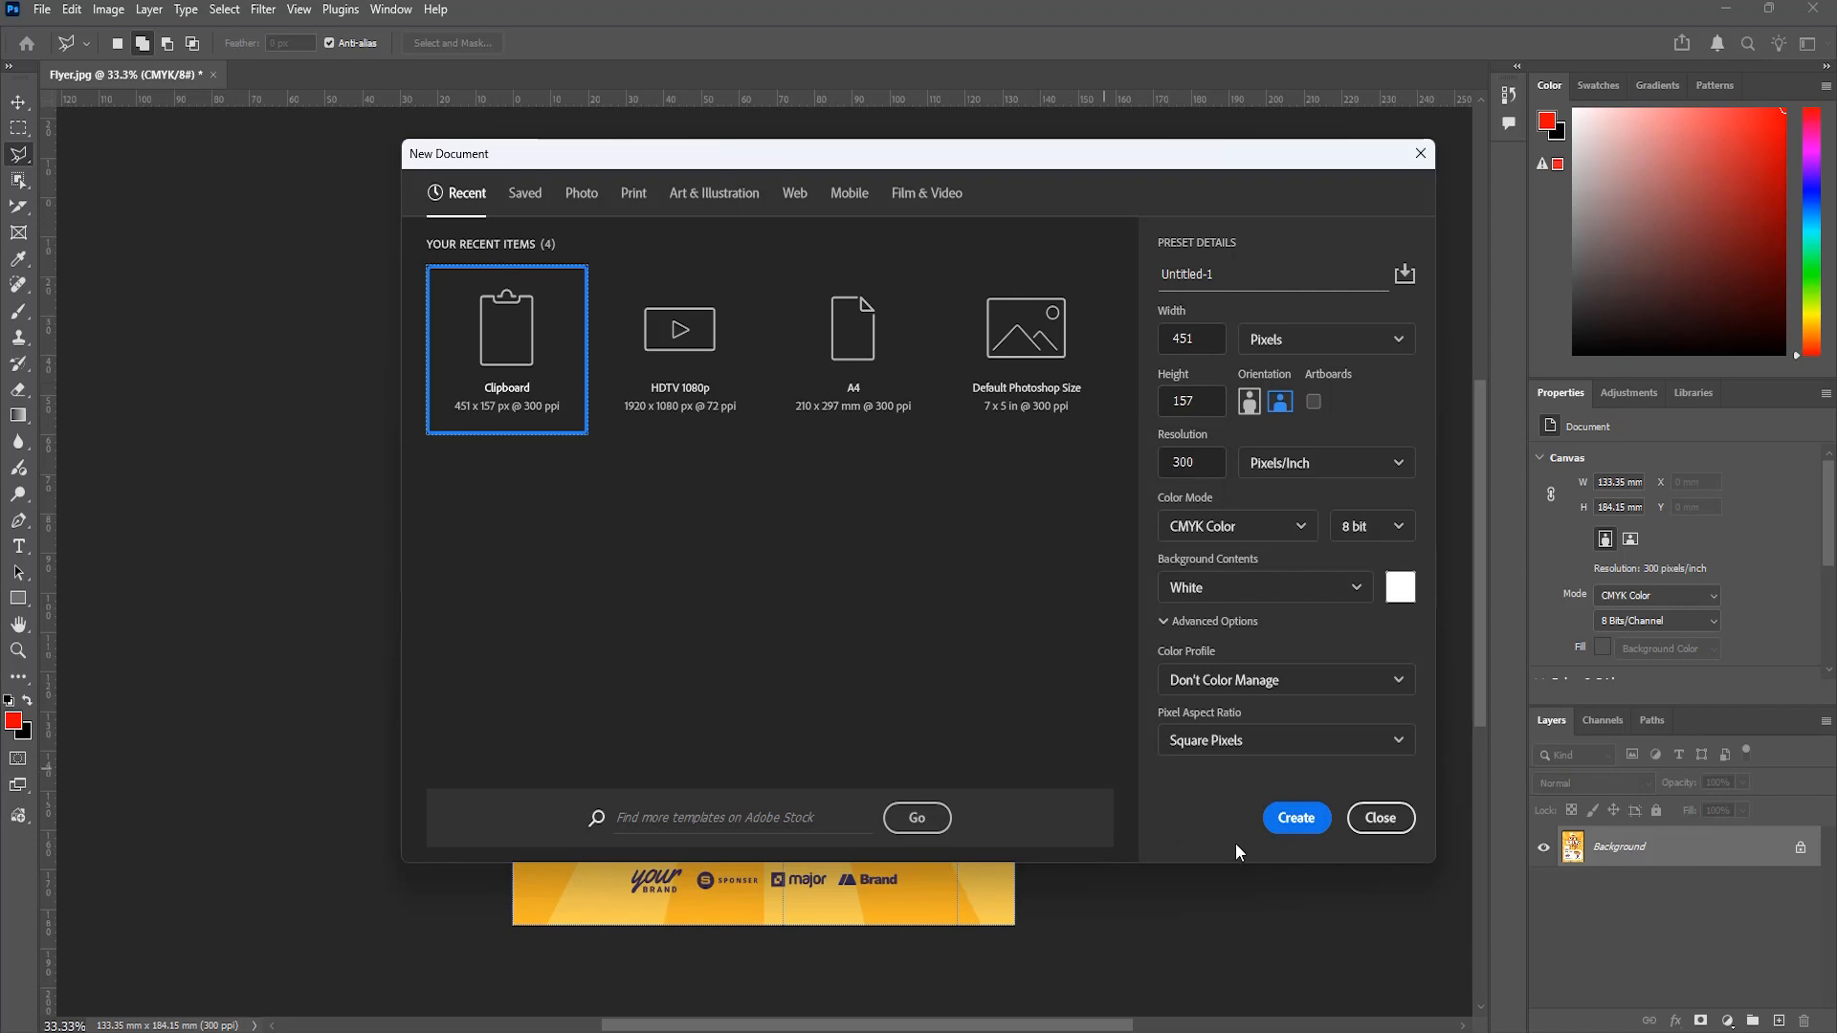
click(1297, 818)
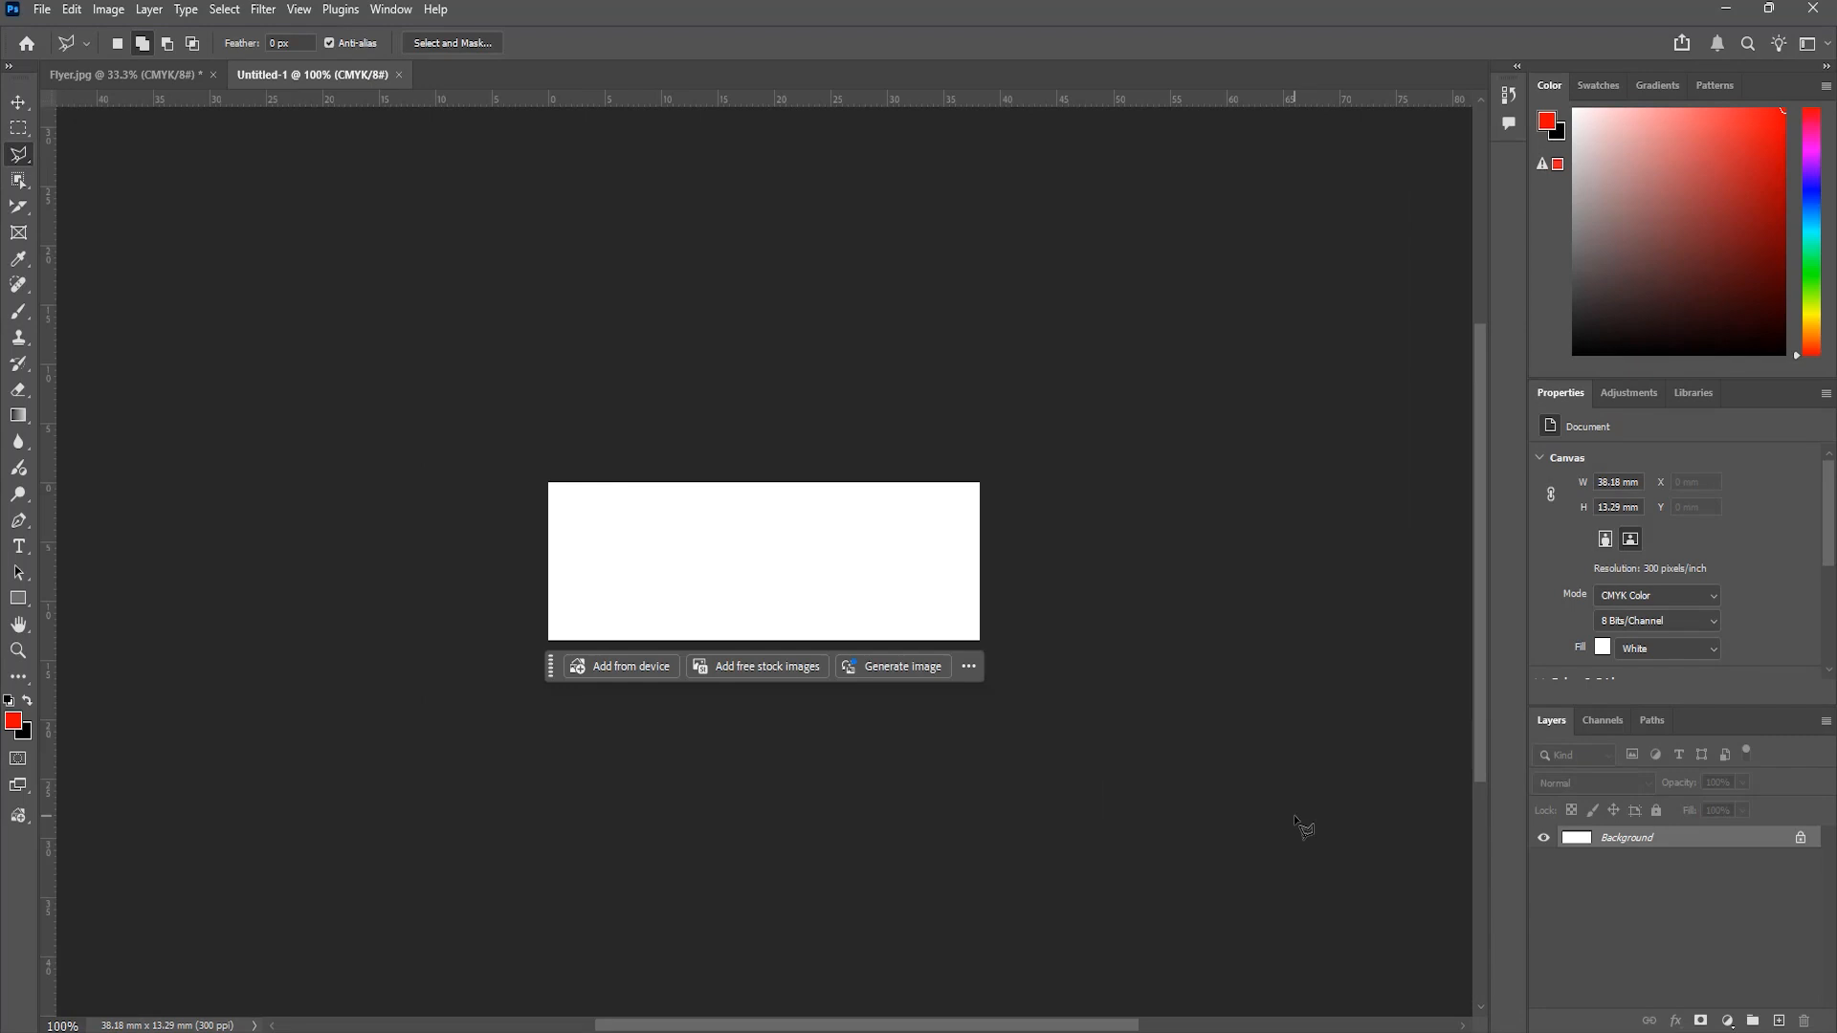
key(ctrl+v)
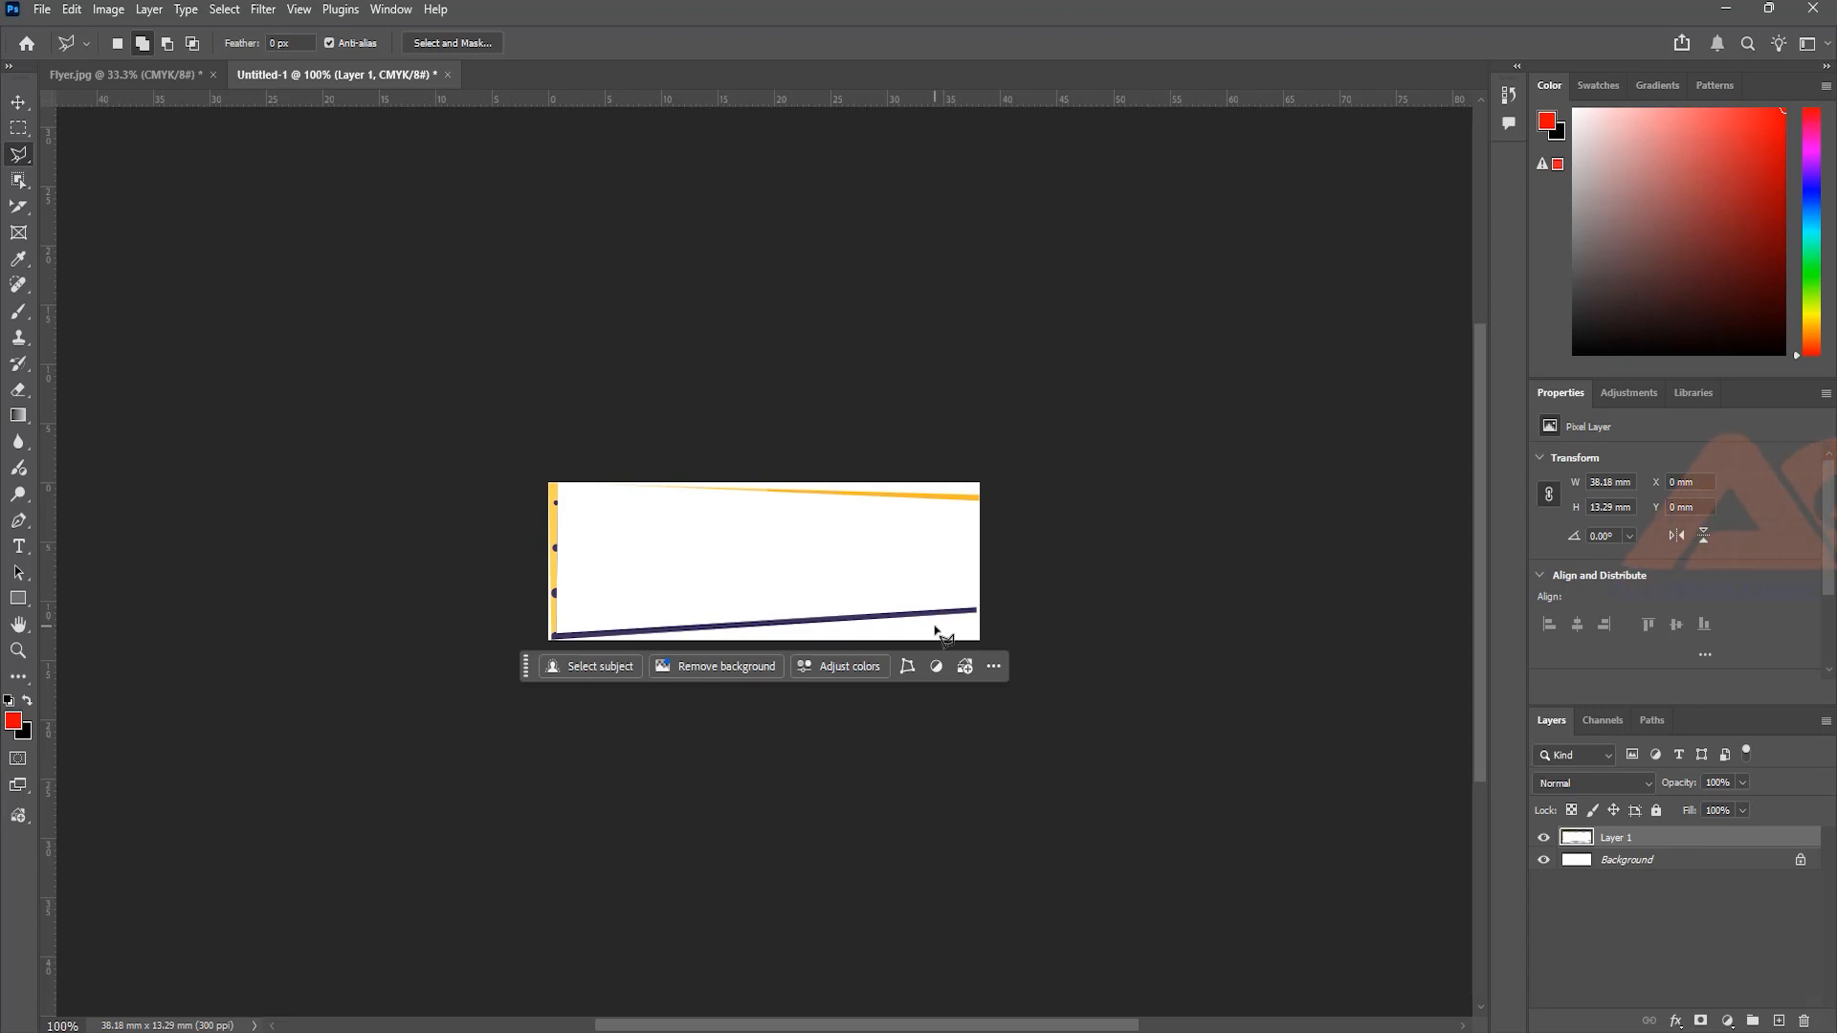
- Toggle the Background layer's visibility in the new document and leave it hidden
click(1547, 861)
click(1547, 862)
click(1547, 861)
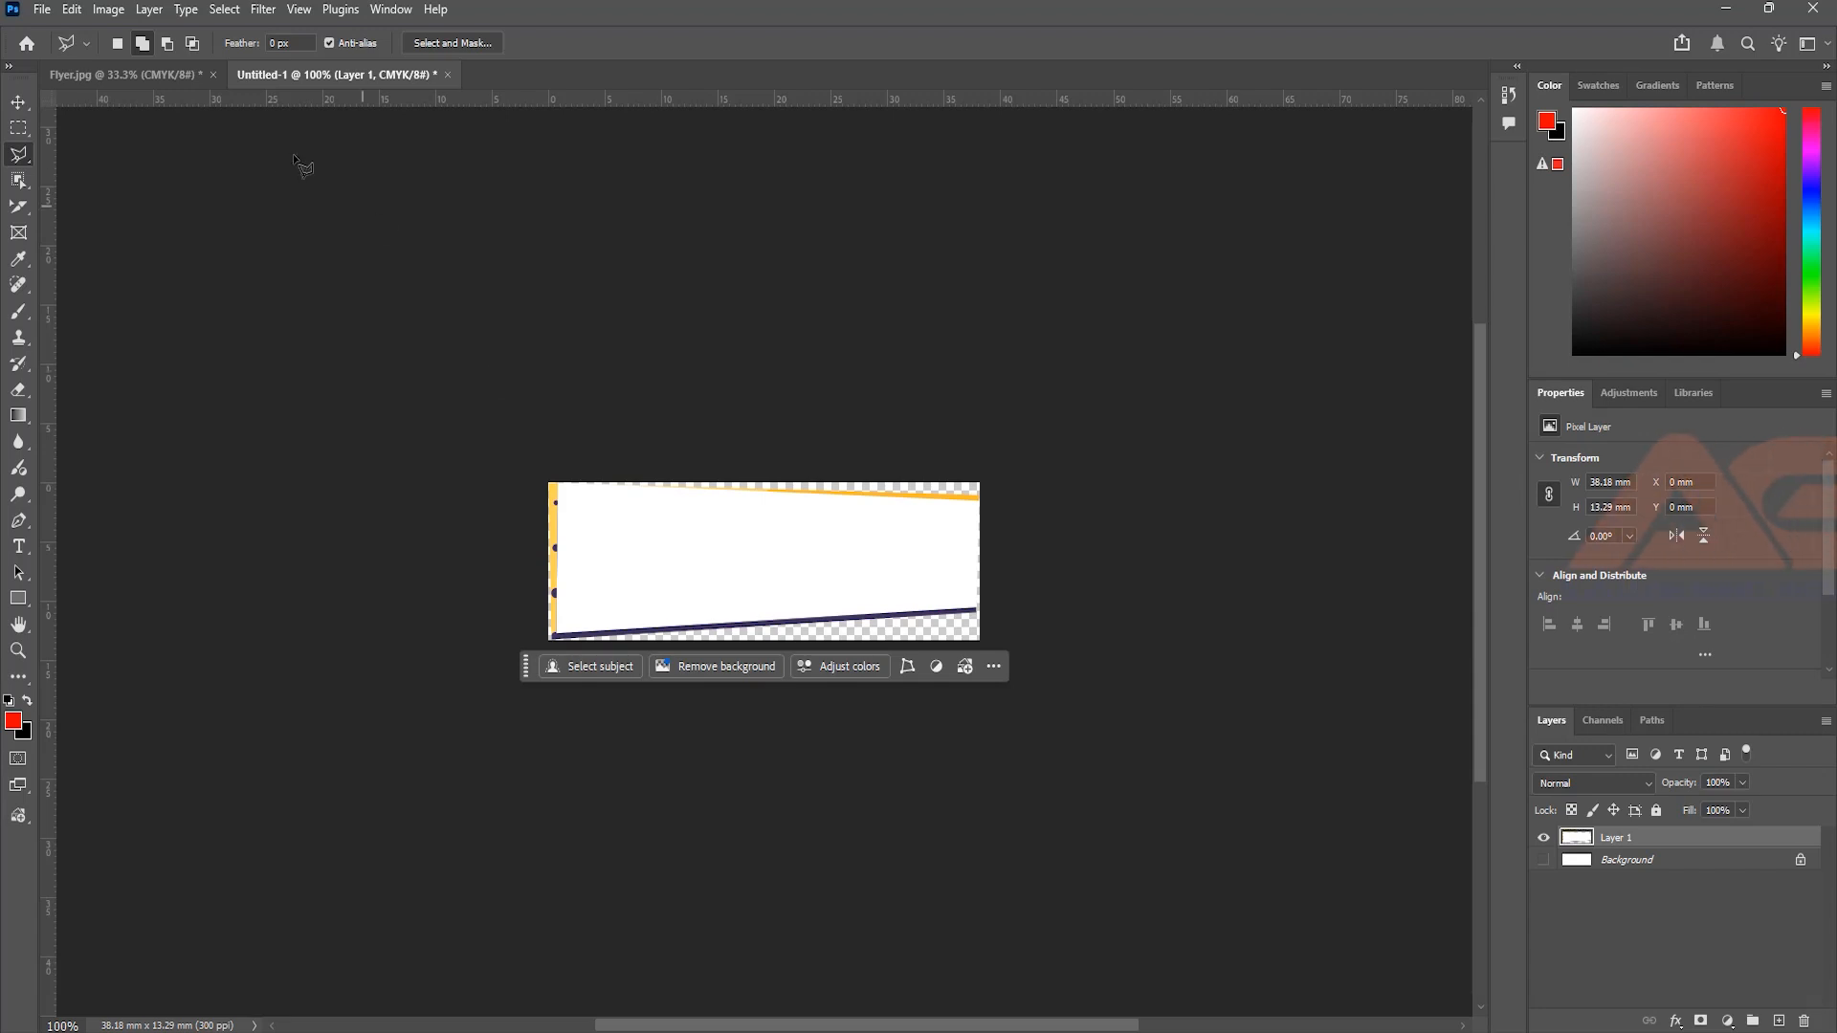
- Return to Flyer.jpg, open the slice options for the slice beside the email button with the Slice tool, and review the available slice types
click(148, 74)
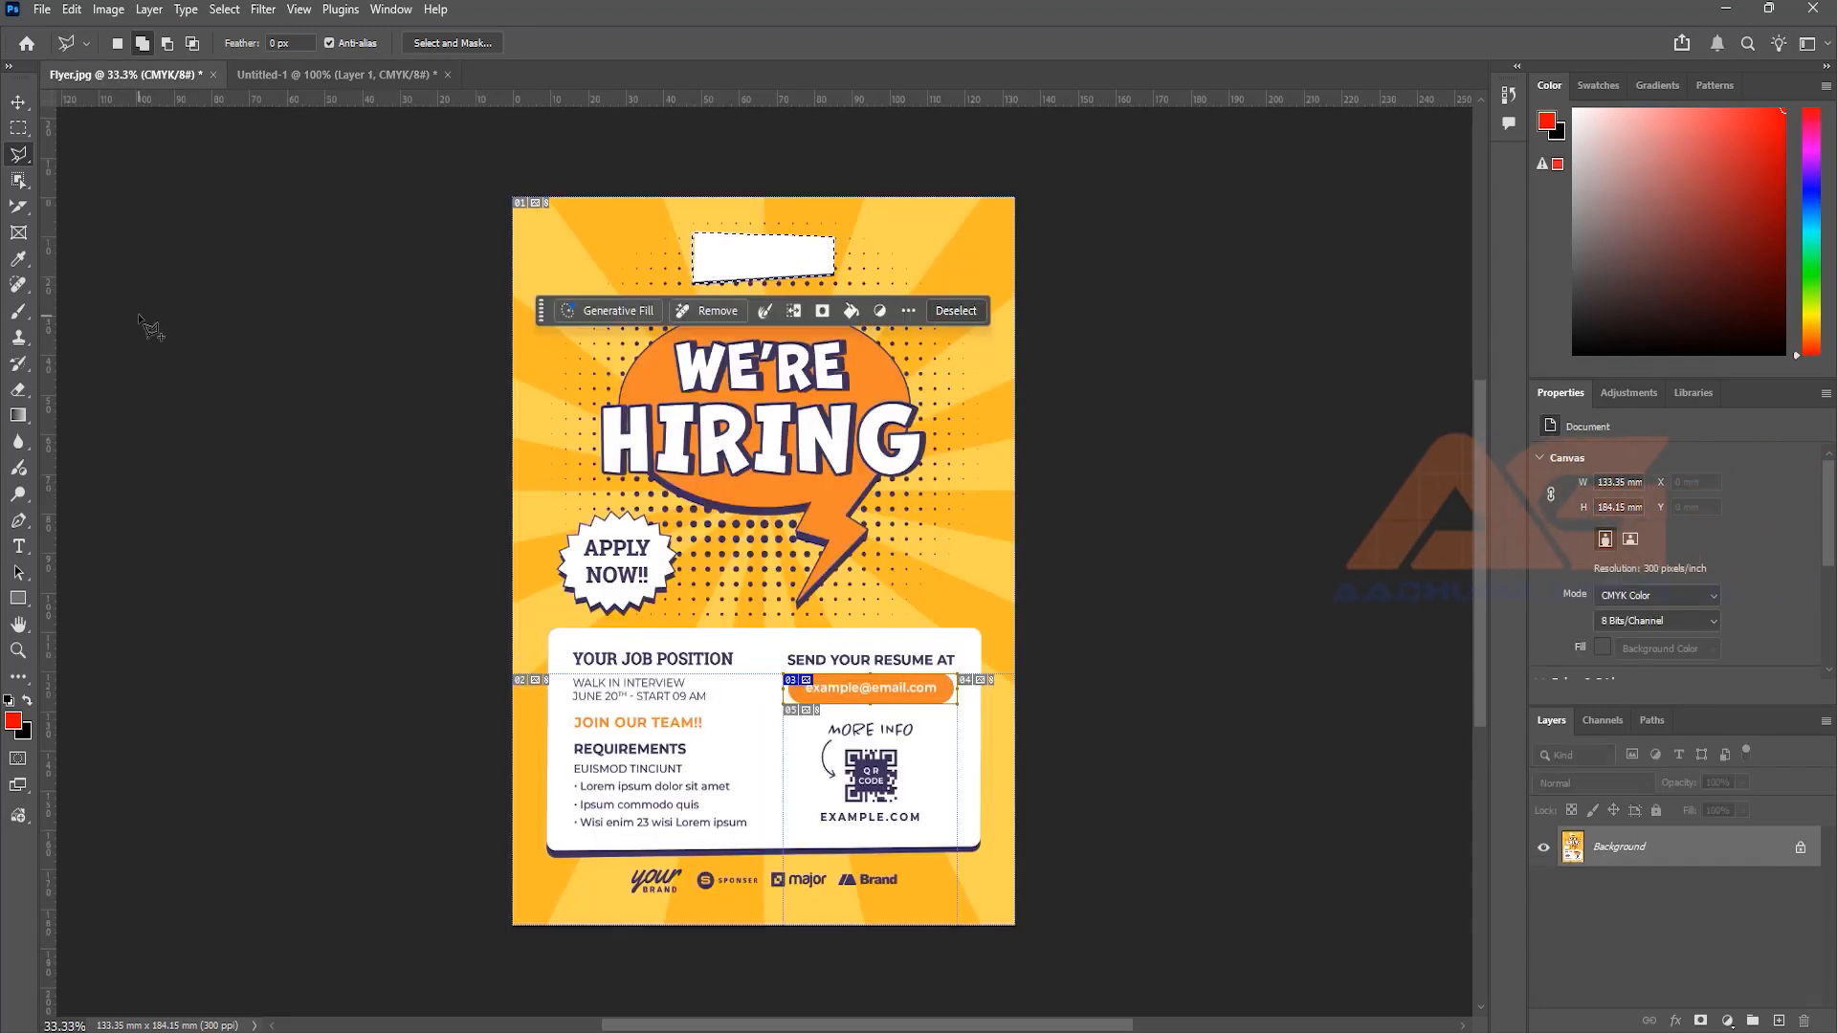
right_click(29, 209)
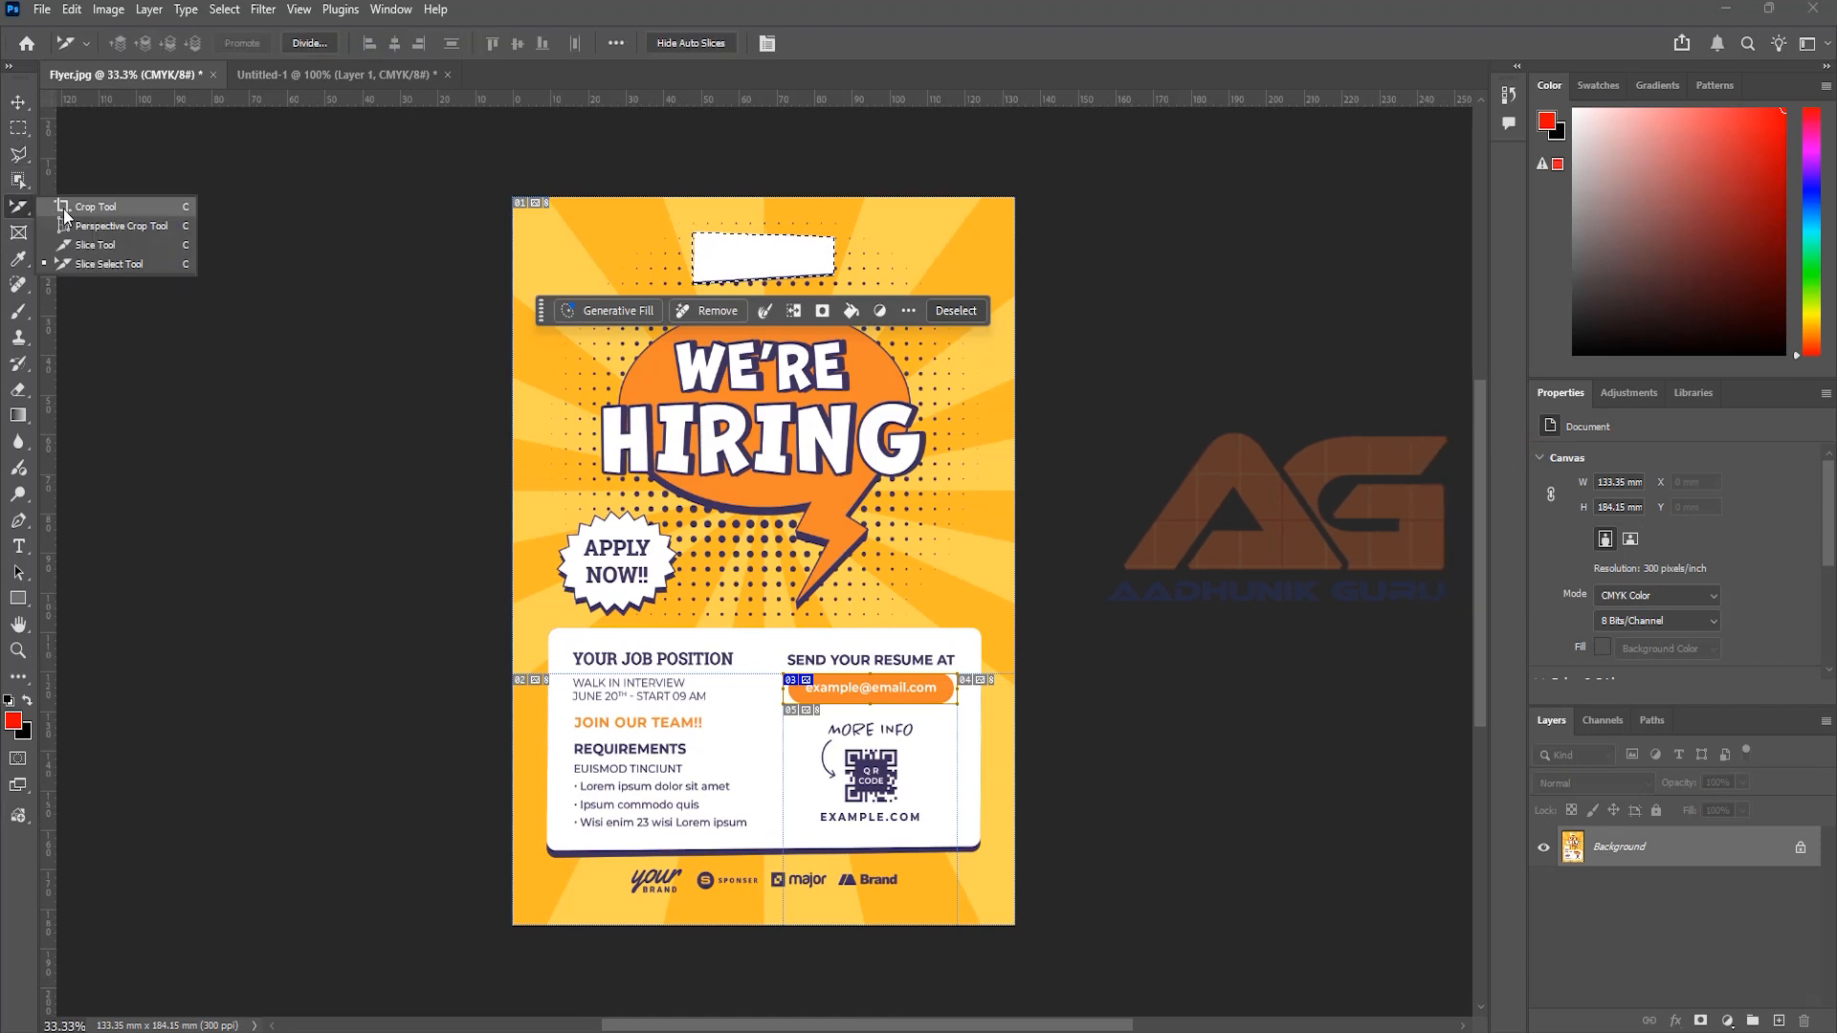
click(124, 250)
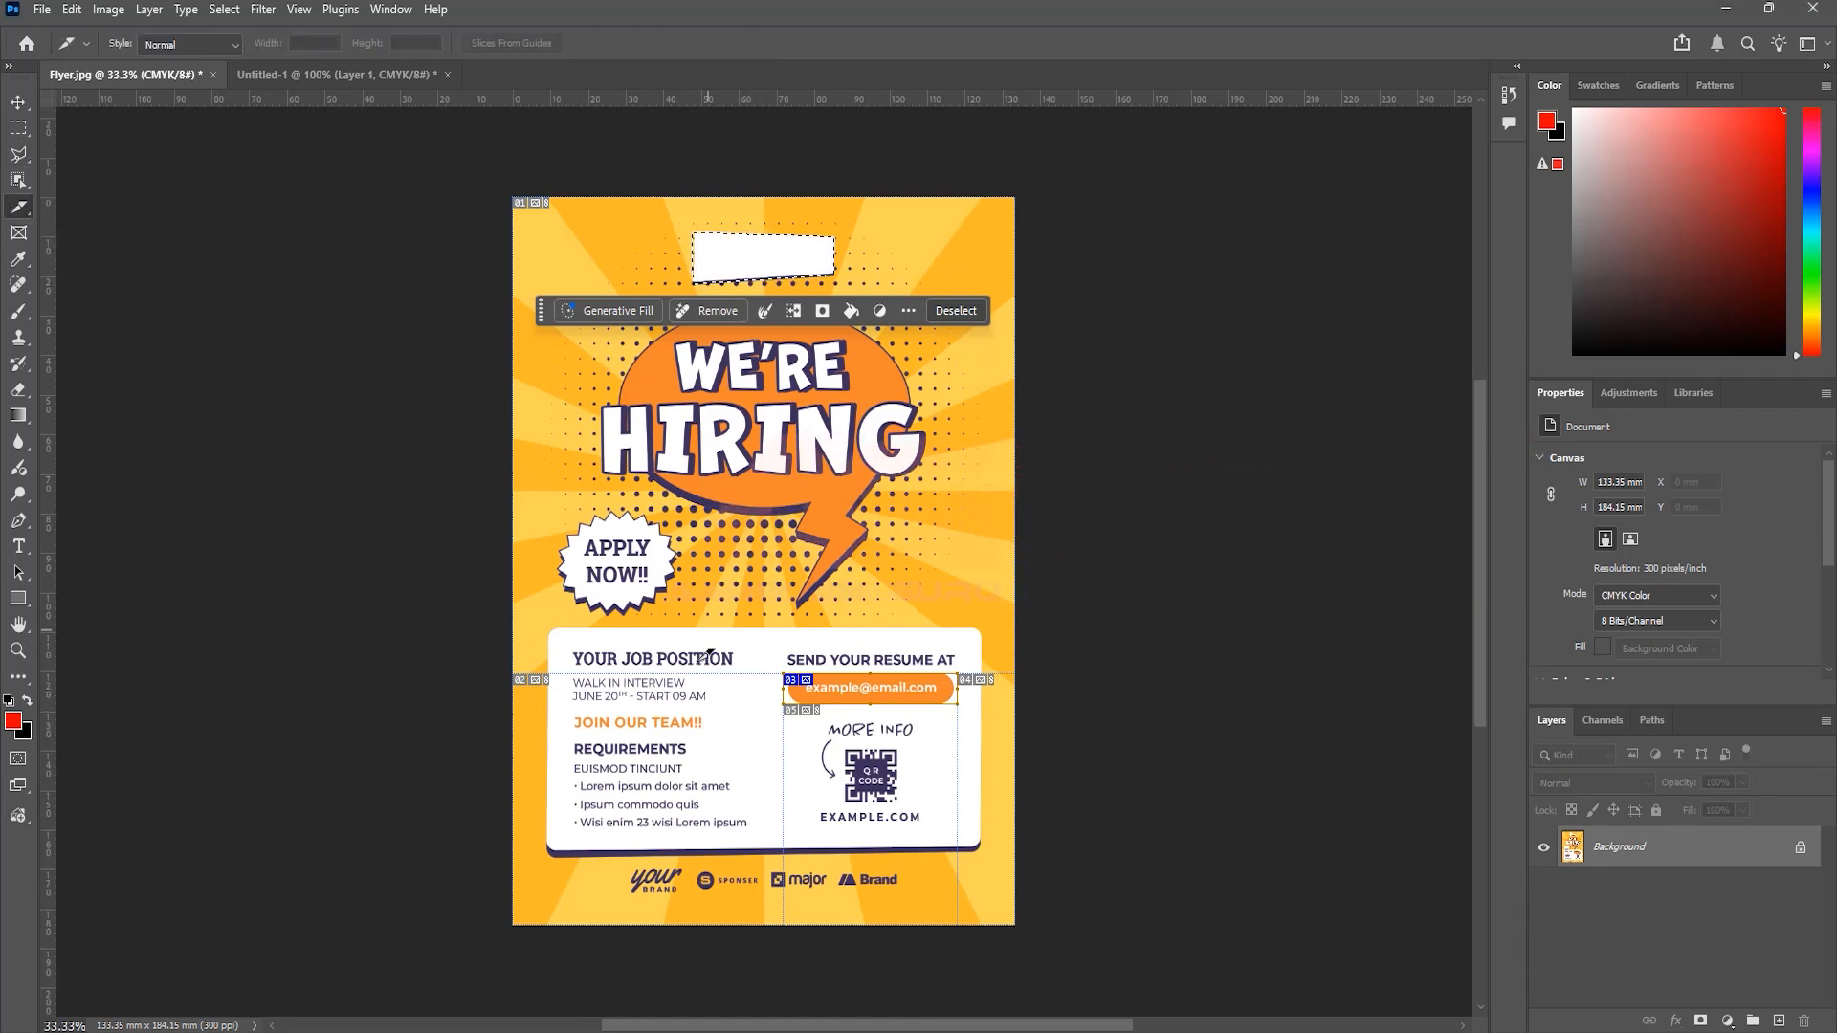
right_click(729, 699)
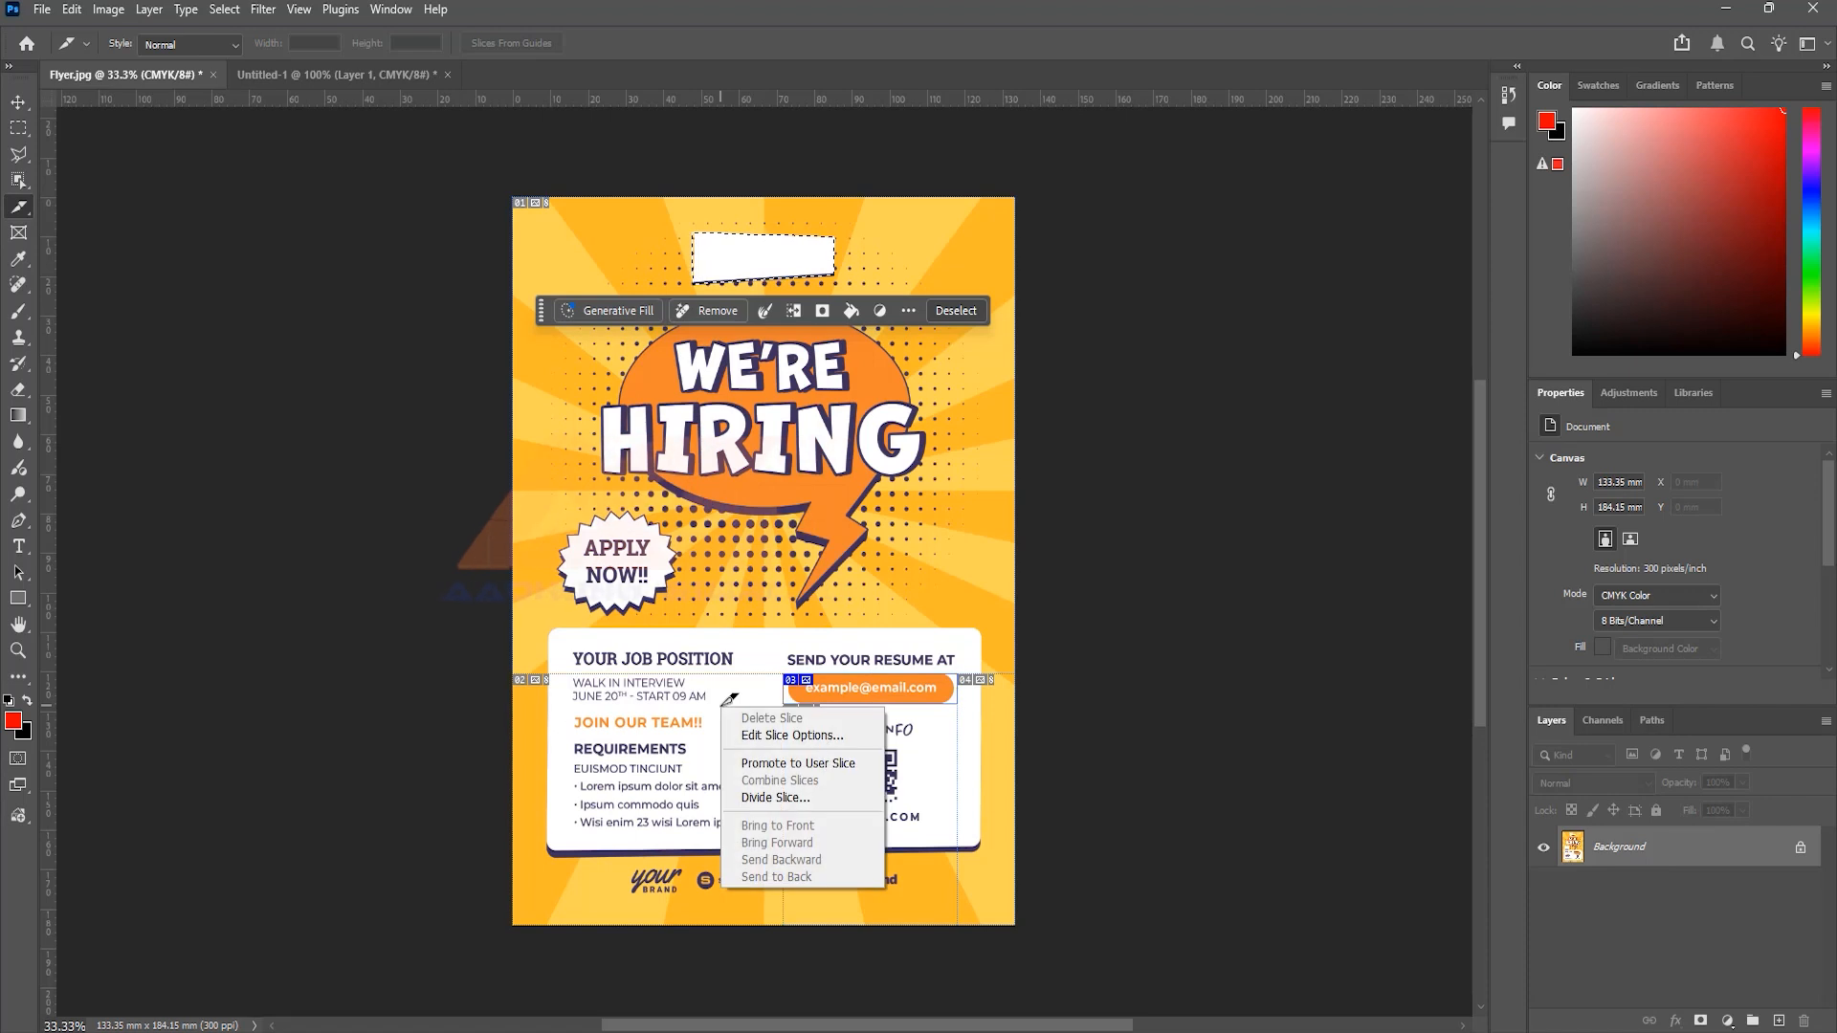
click(782, 736)
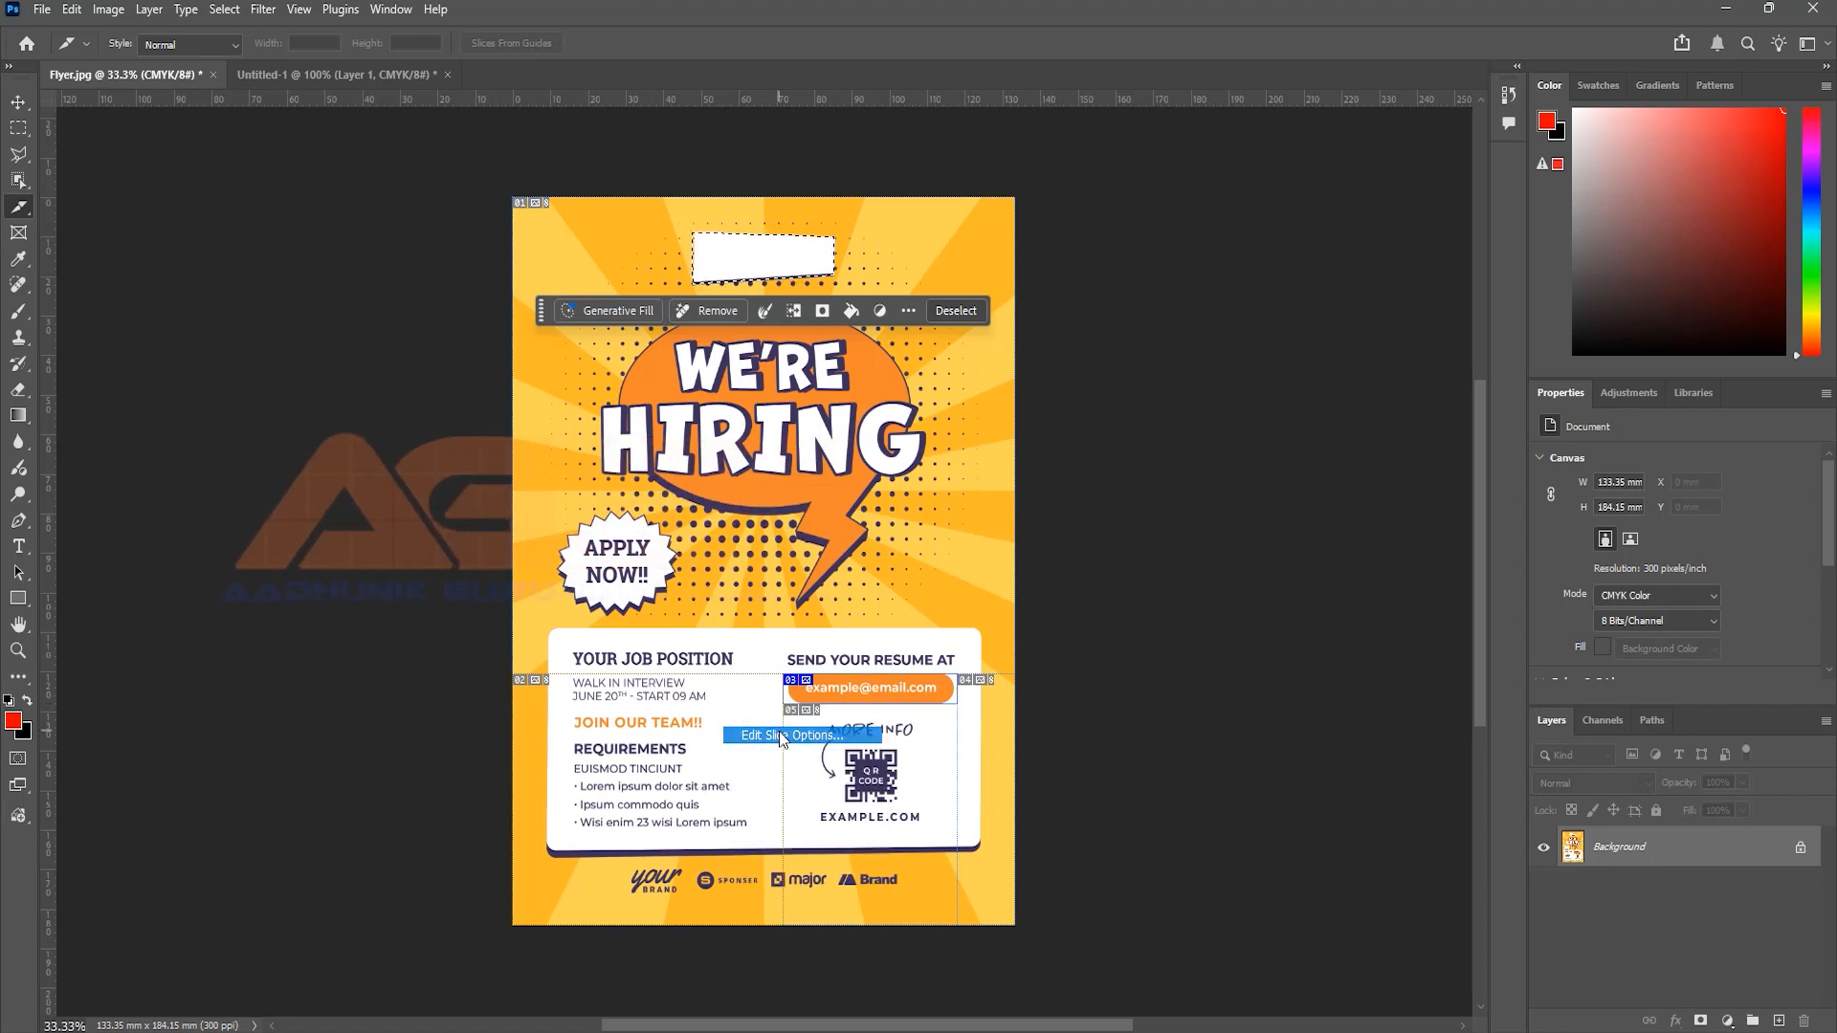
drag(847, 216, 811, 218)
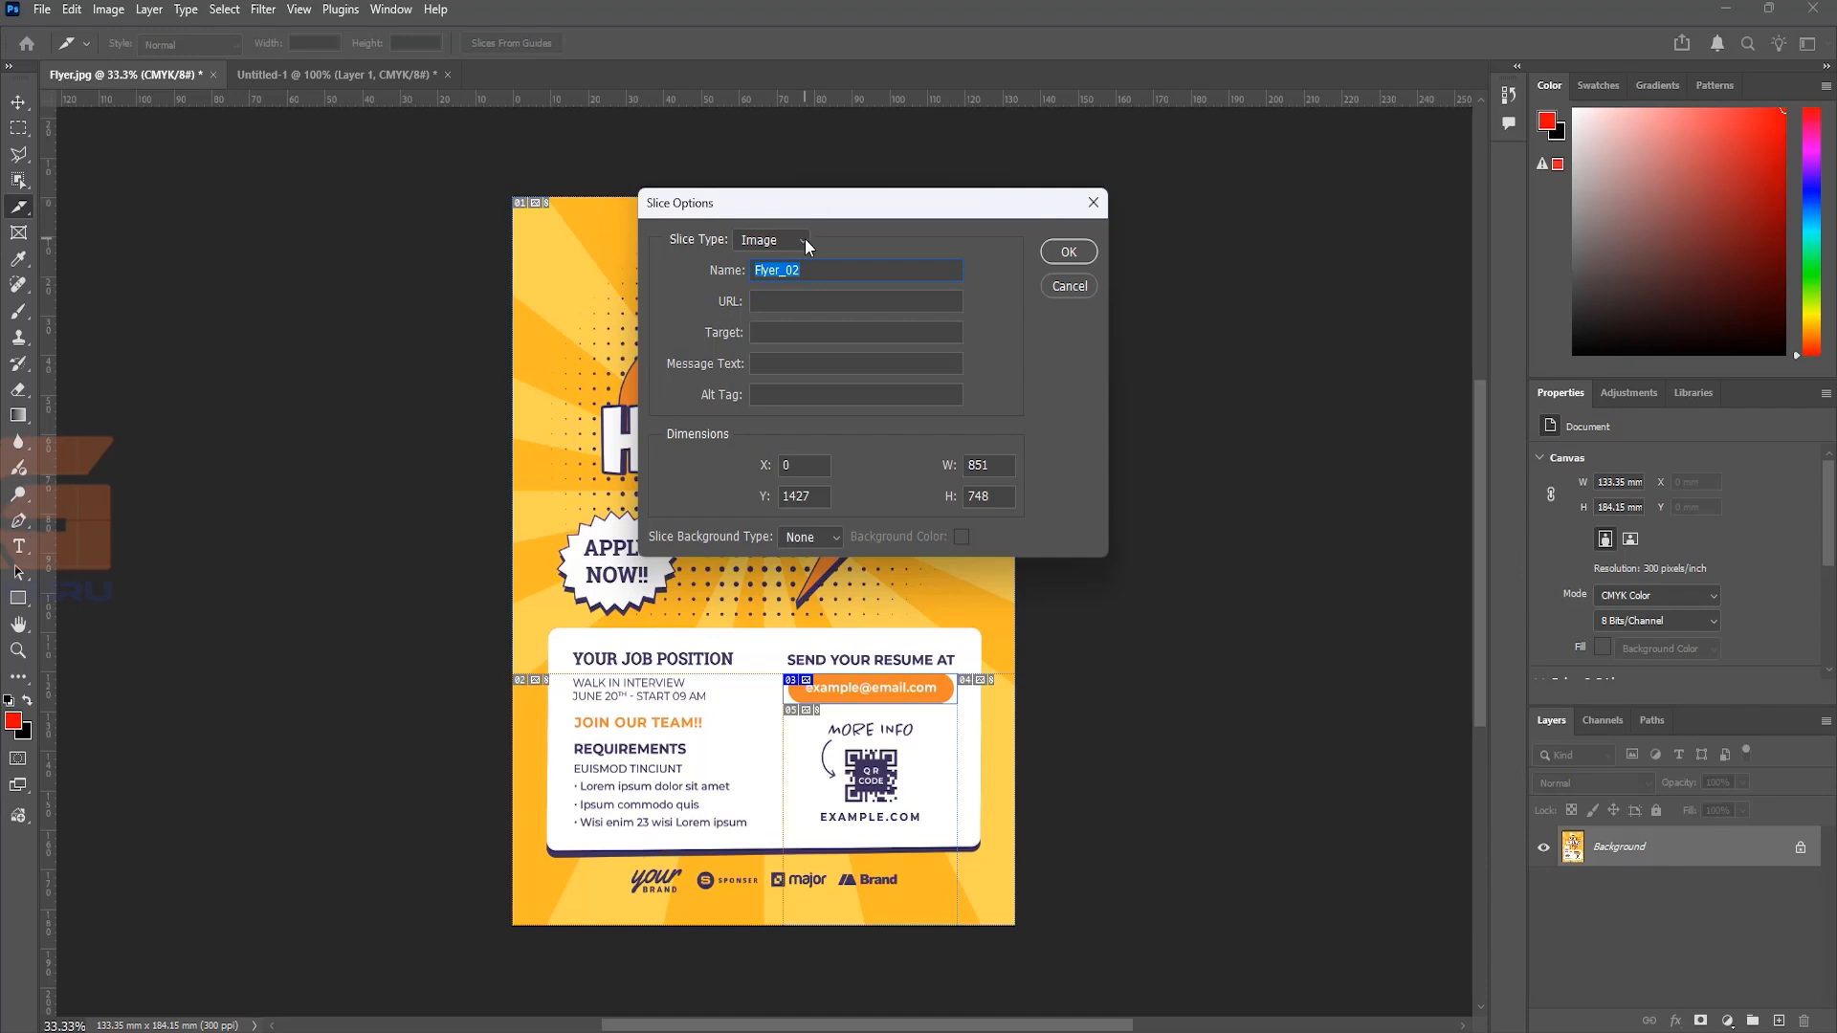
click(806, 238)
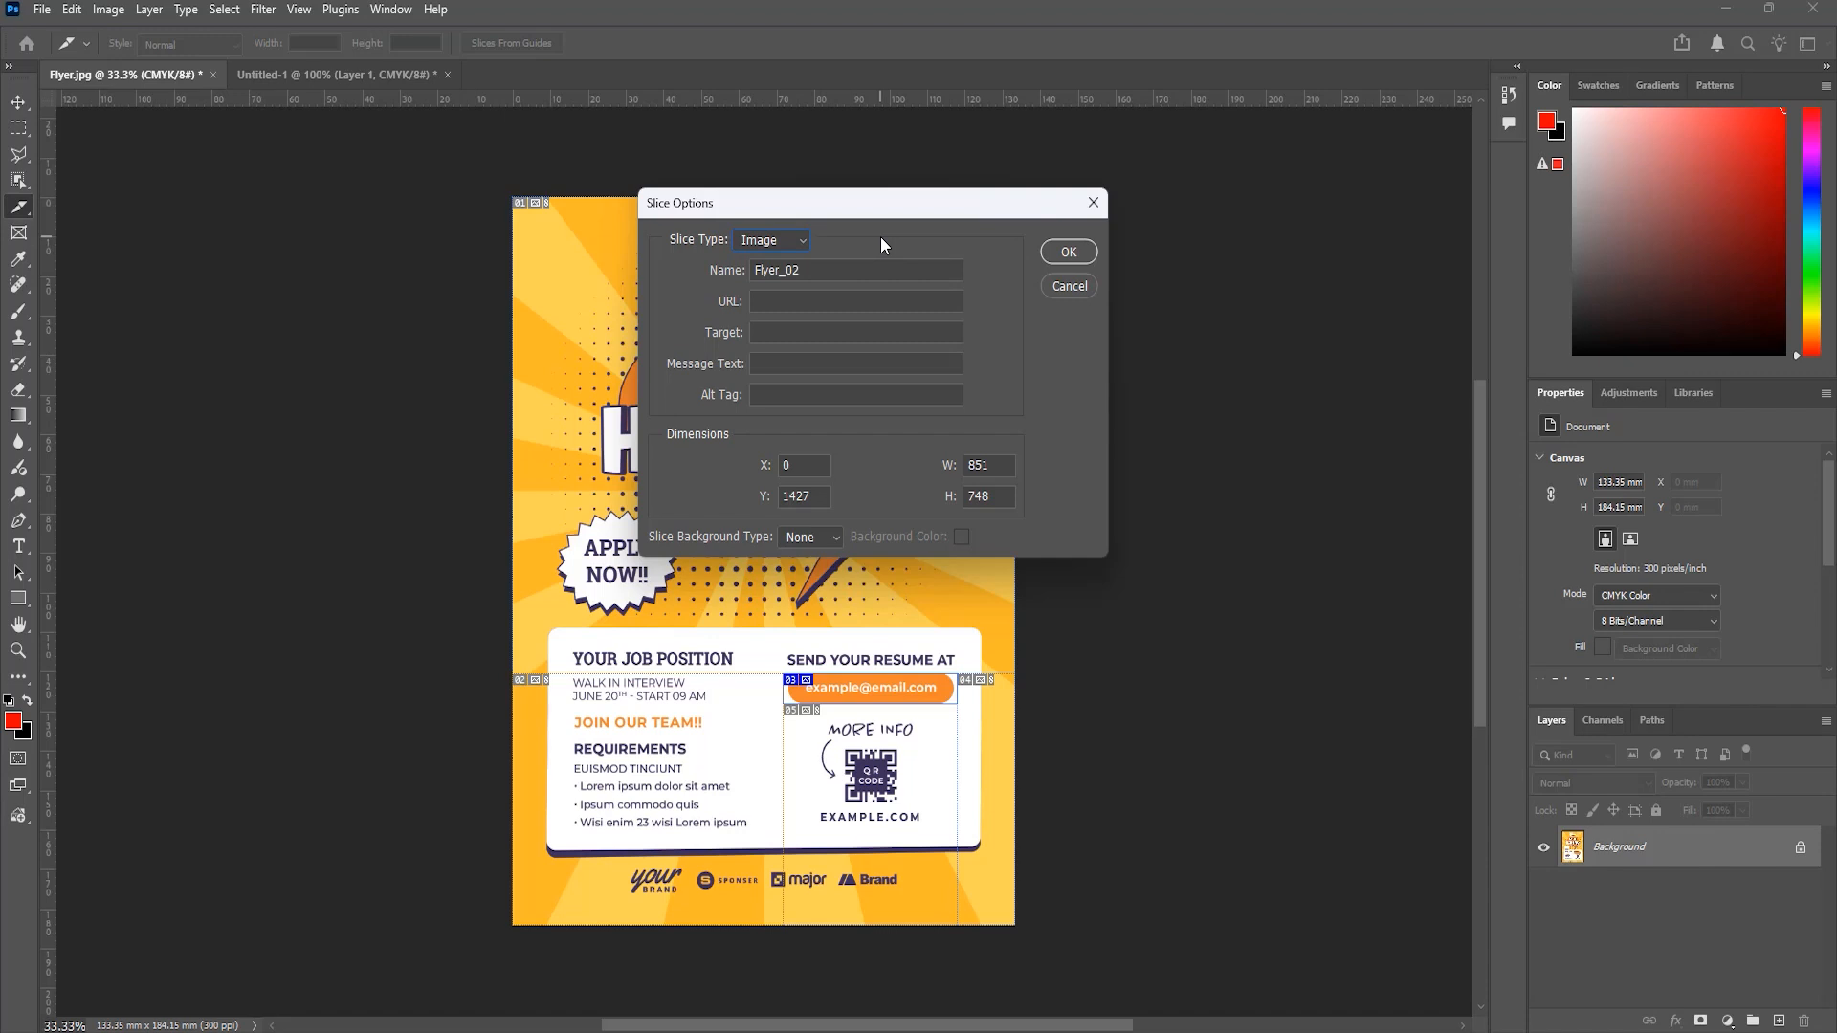
click(803, 245)
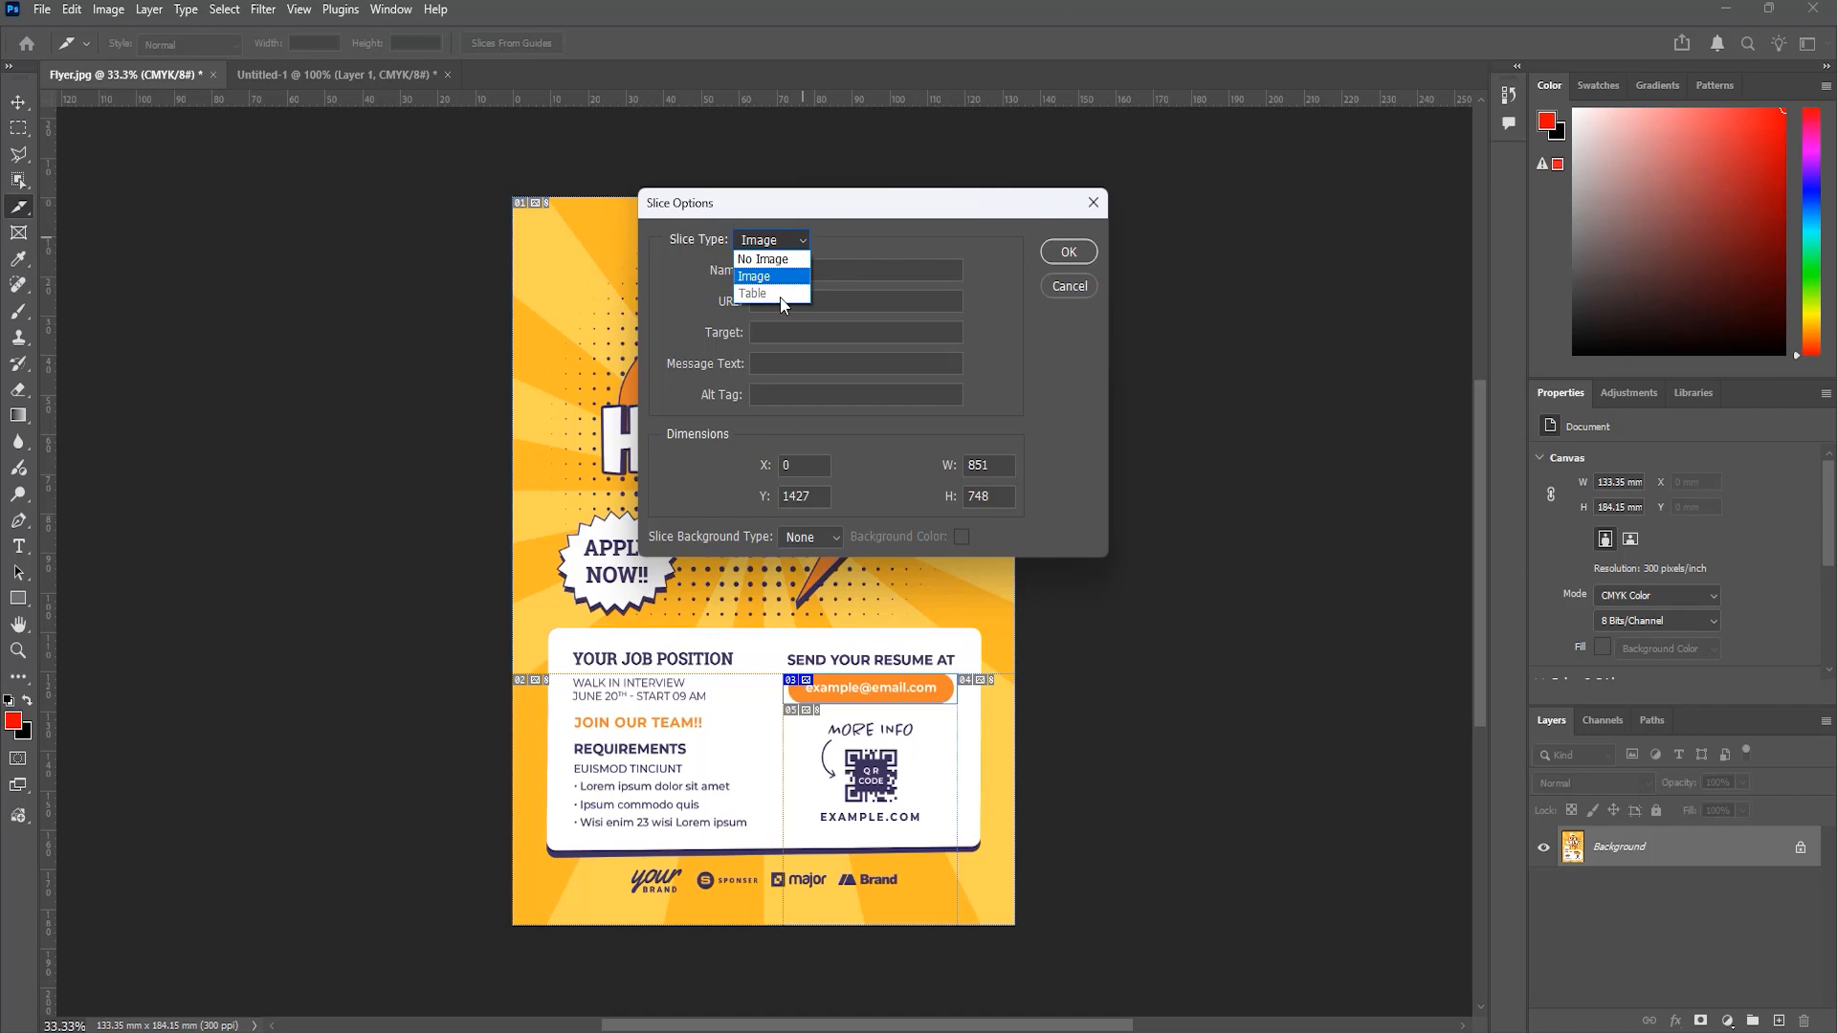
click(683, 299)
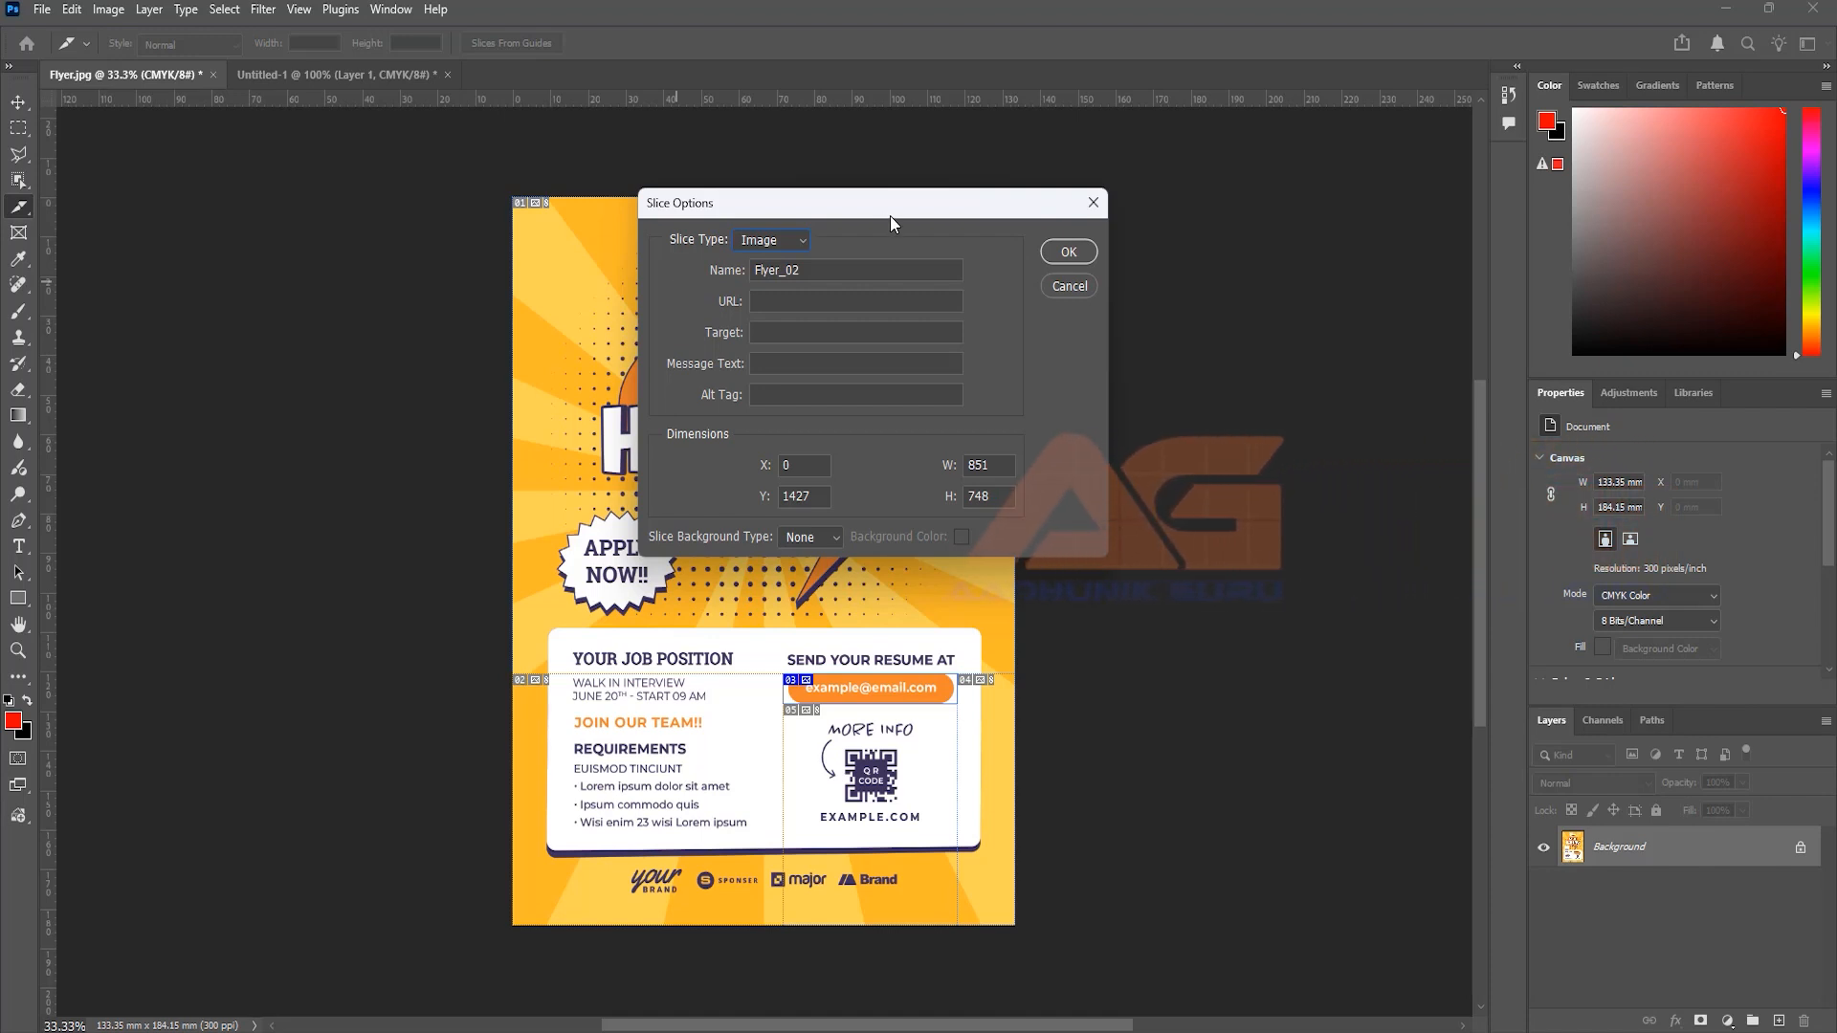
click(783, 240)
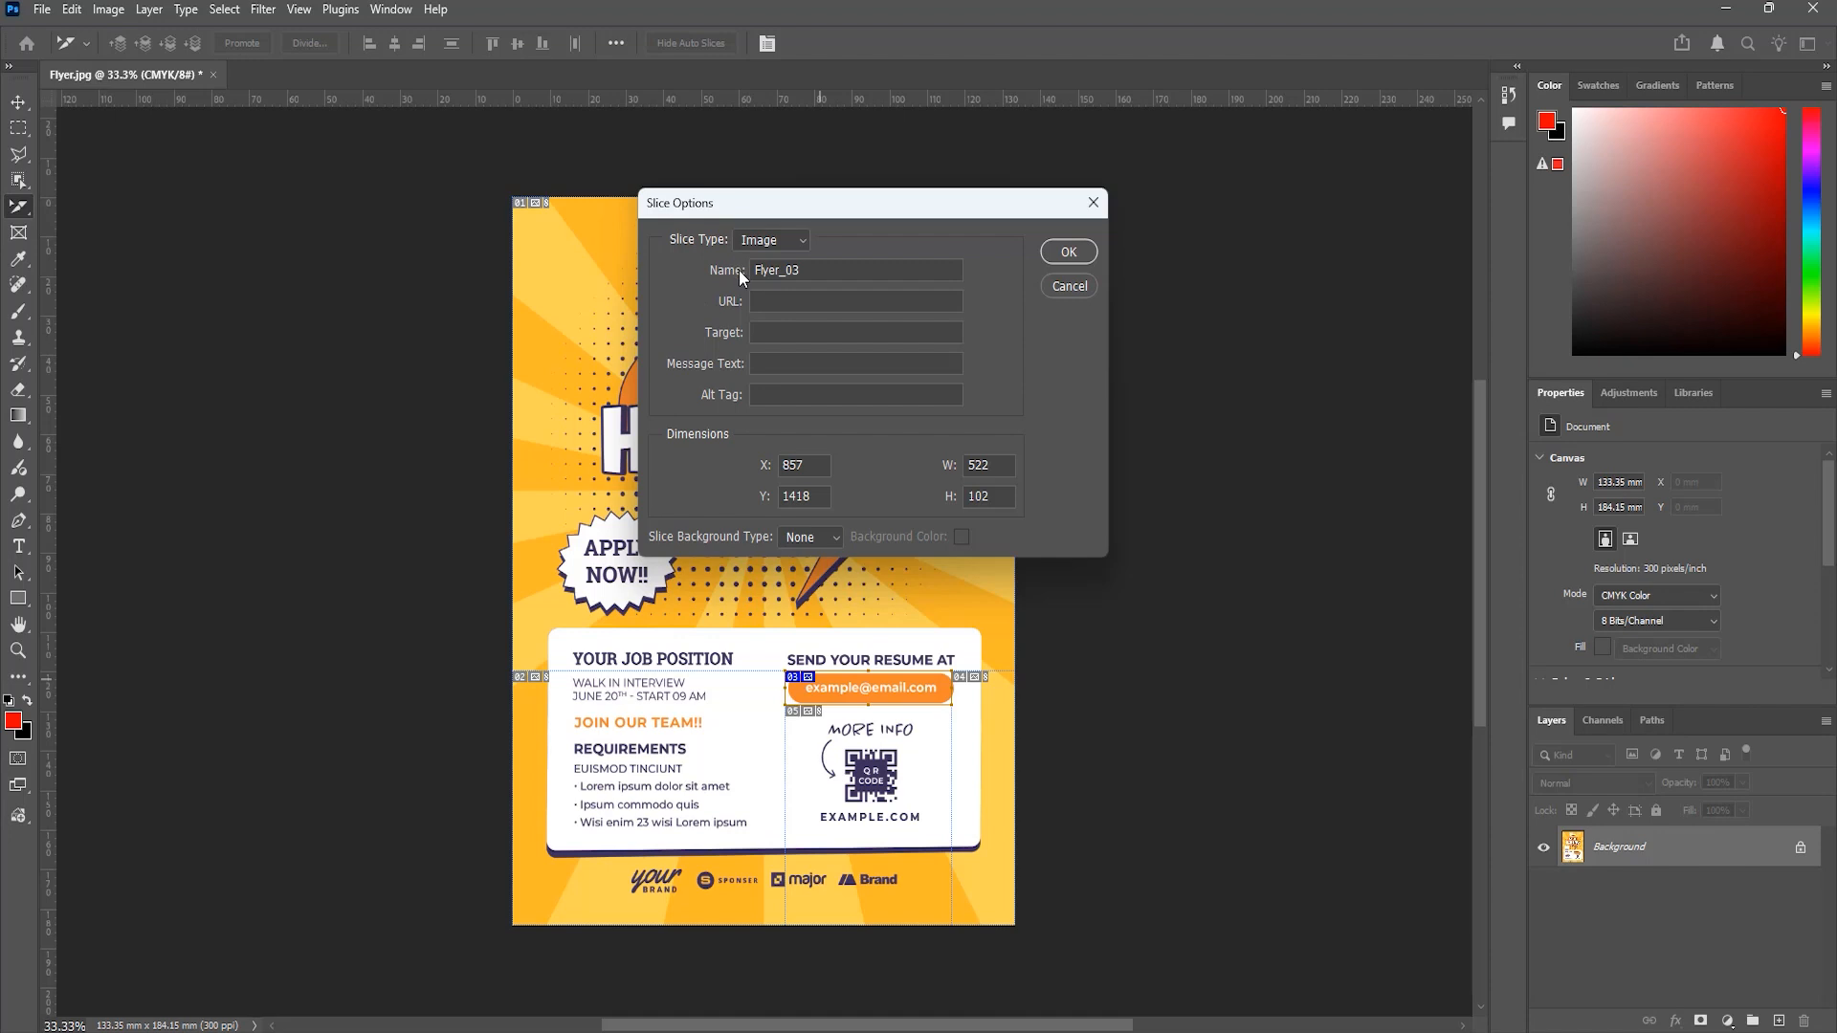
- Review the email button slice's name, URL, target, message text, alt tag, dimensions and background type options, then close them without changes
drag(804, 270, 749, 283)
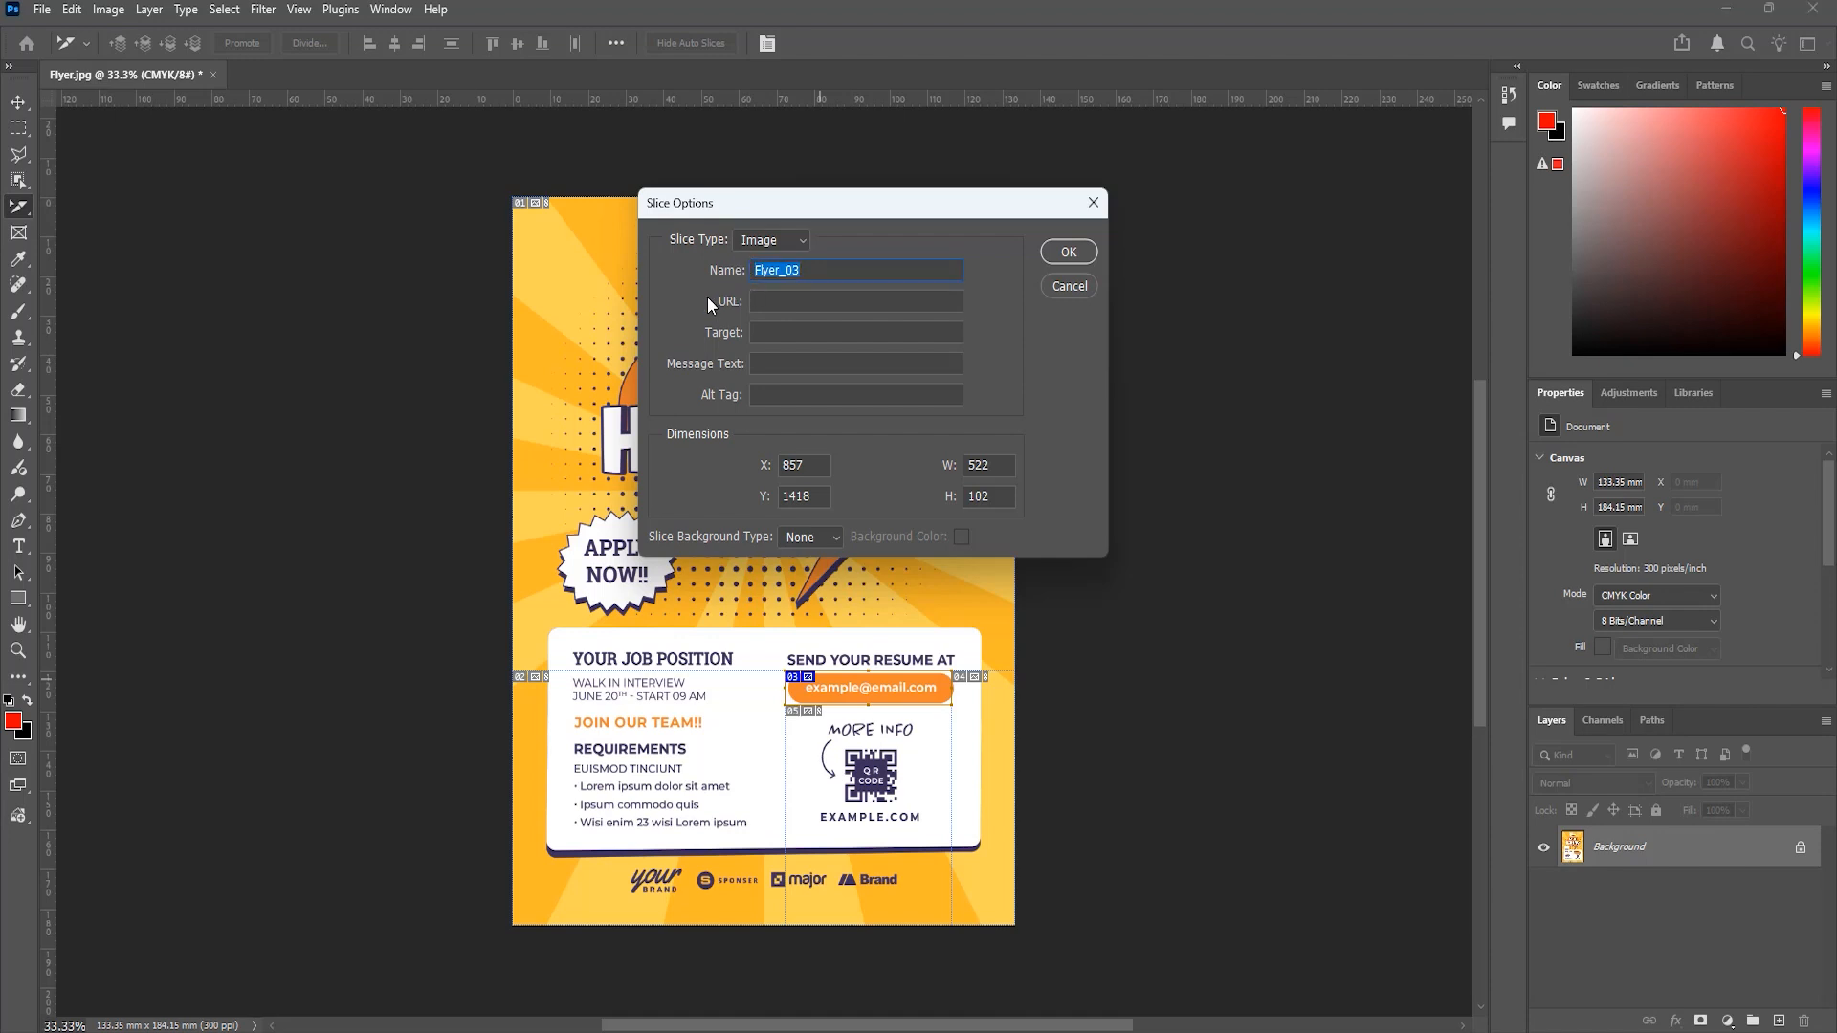
click(772, 300)
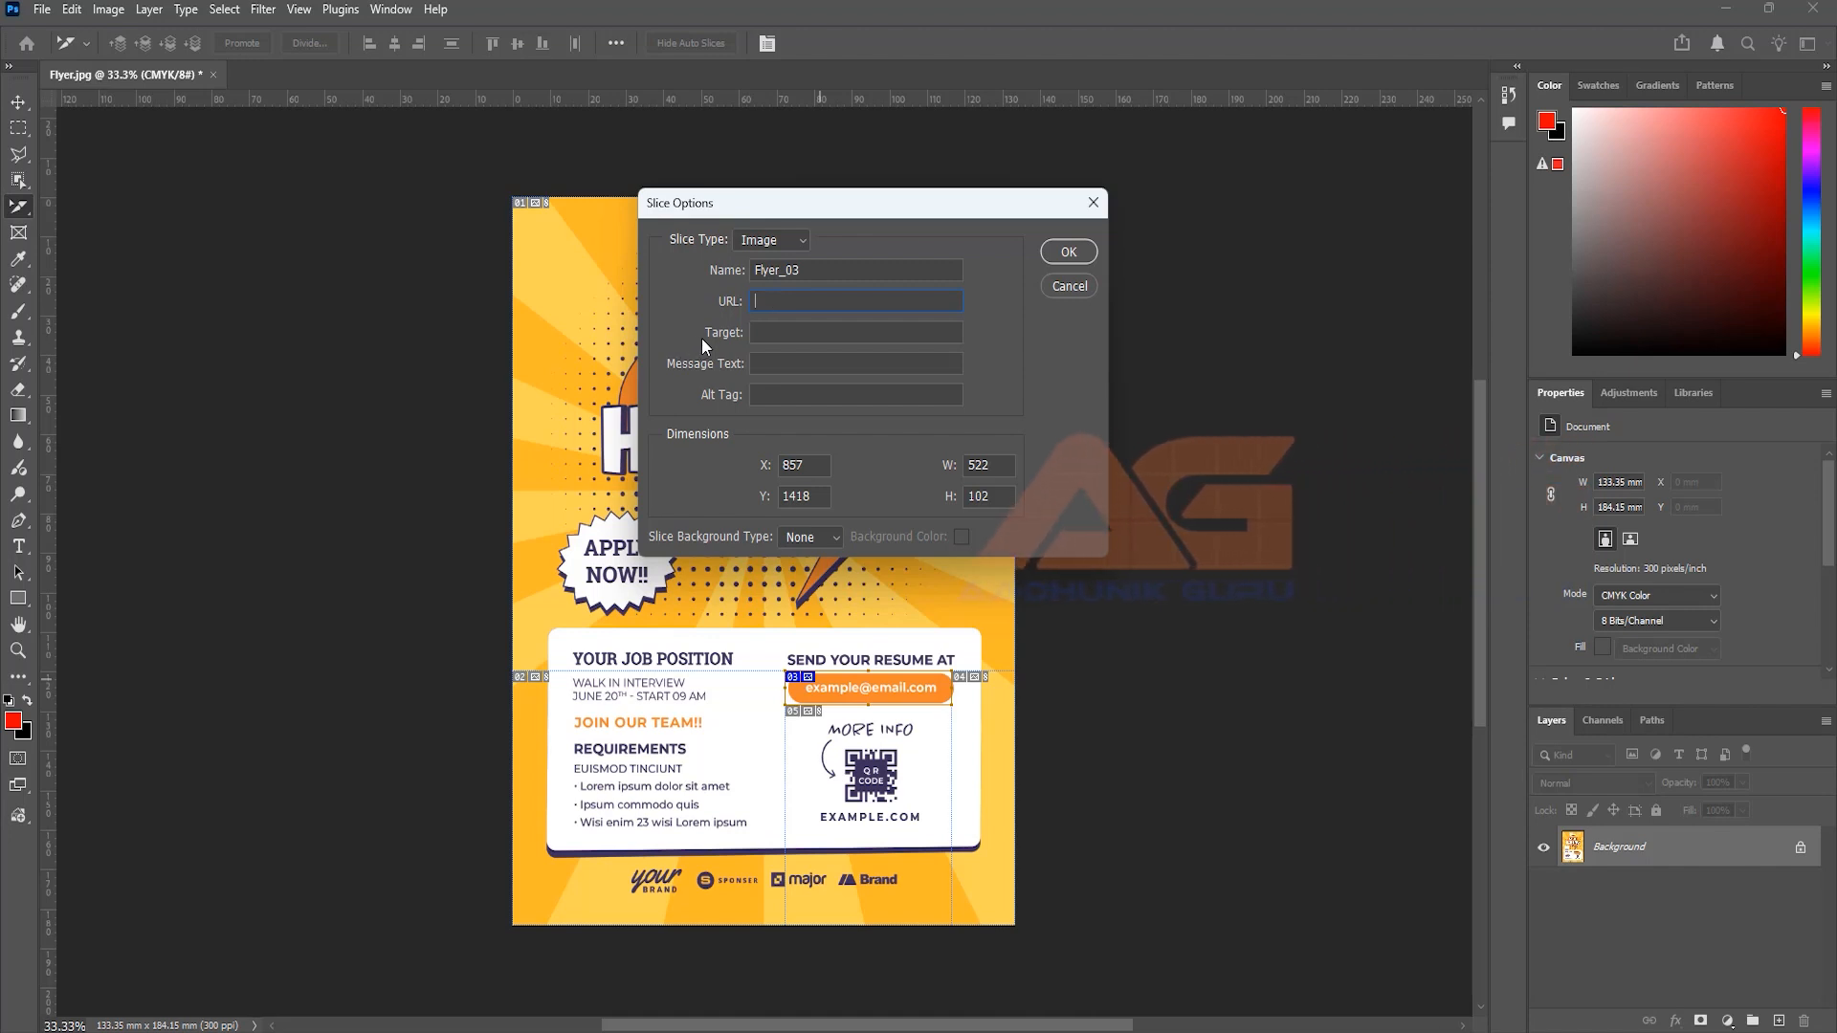
click(765, 334)
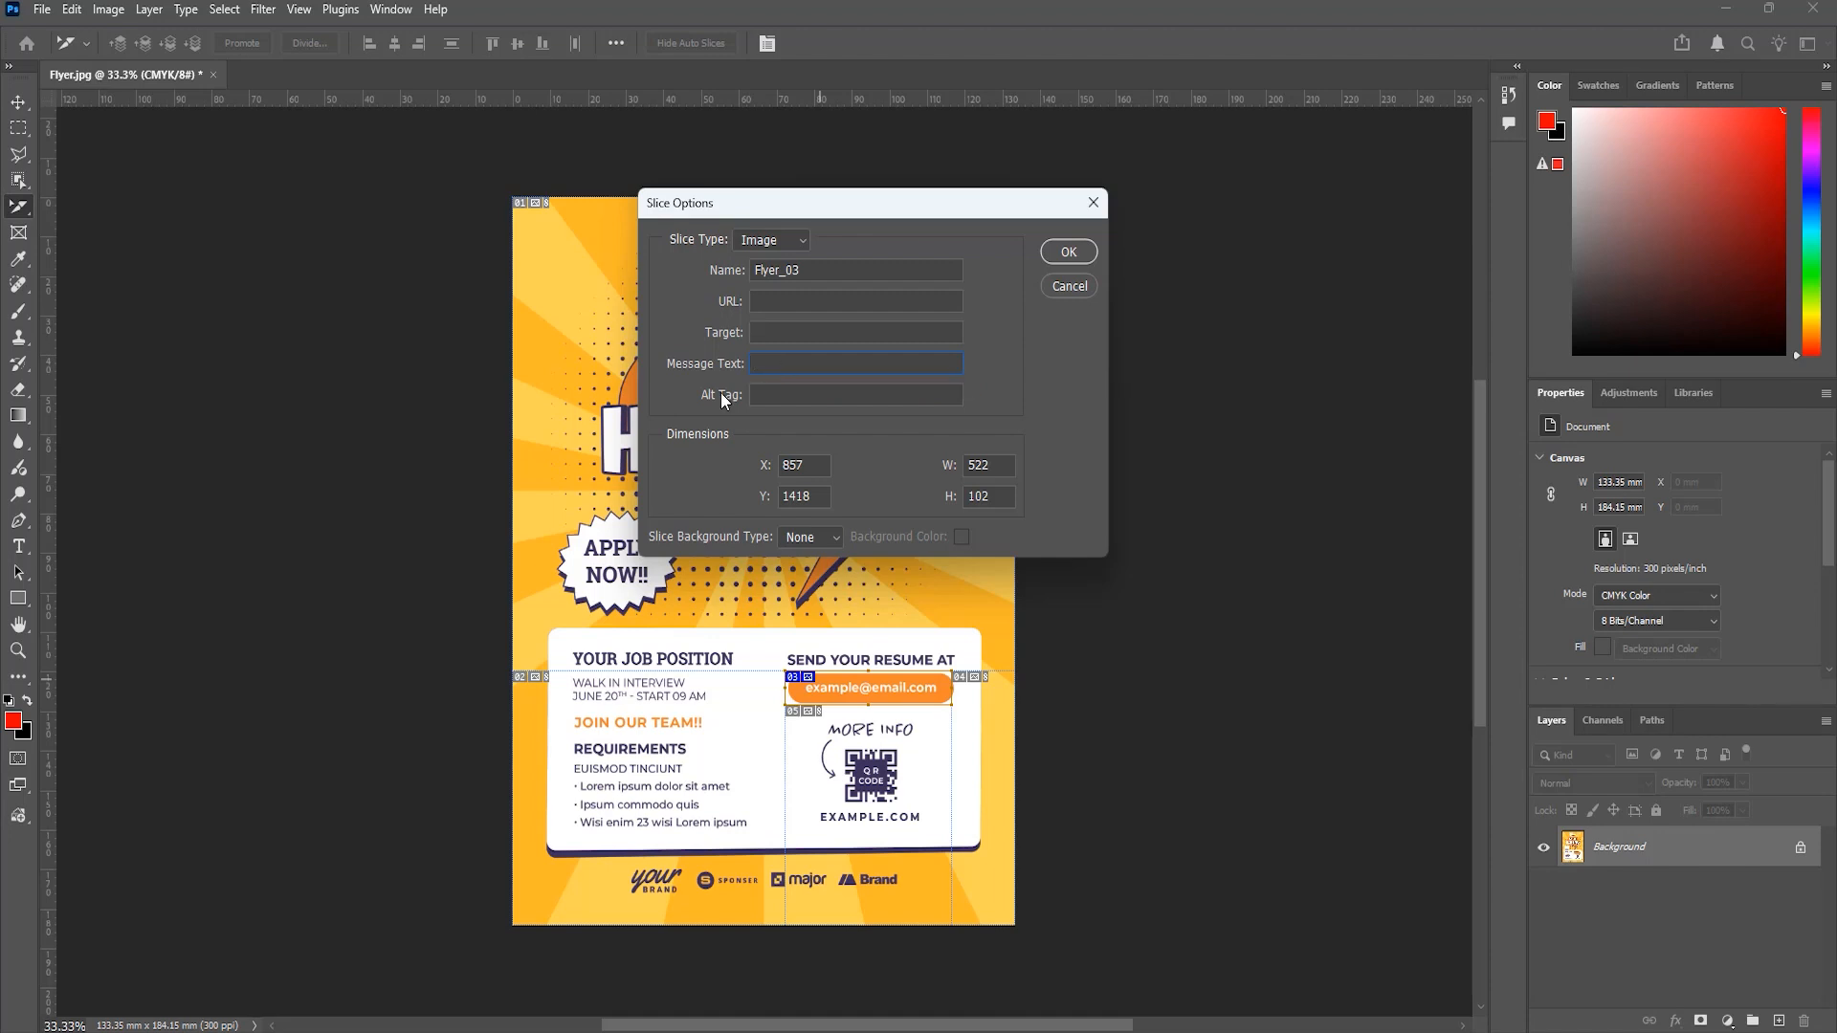
click(777, 395)
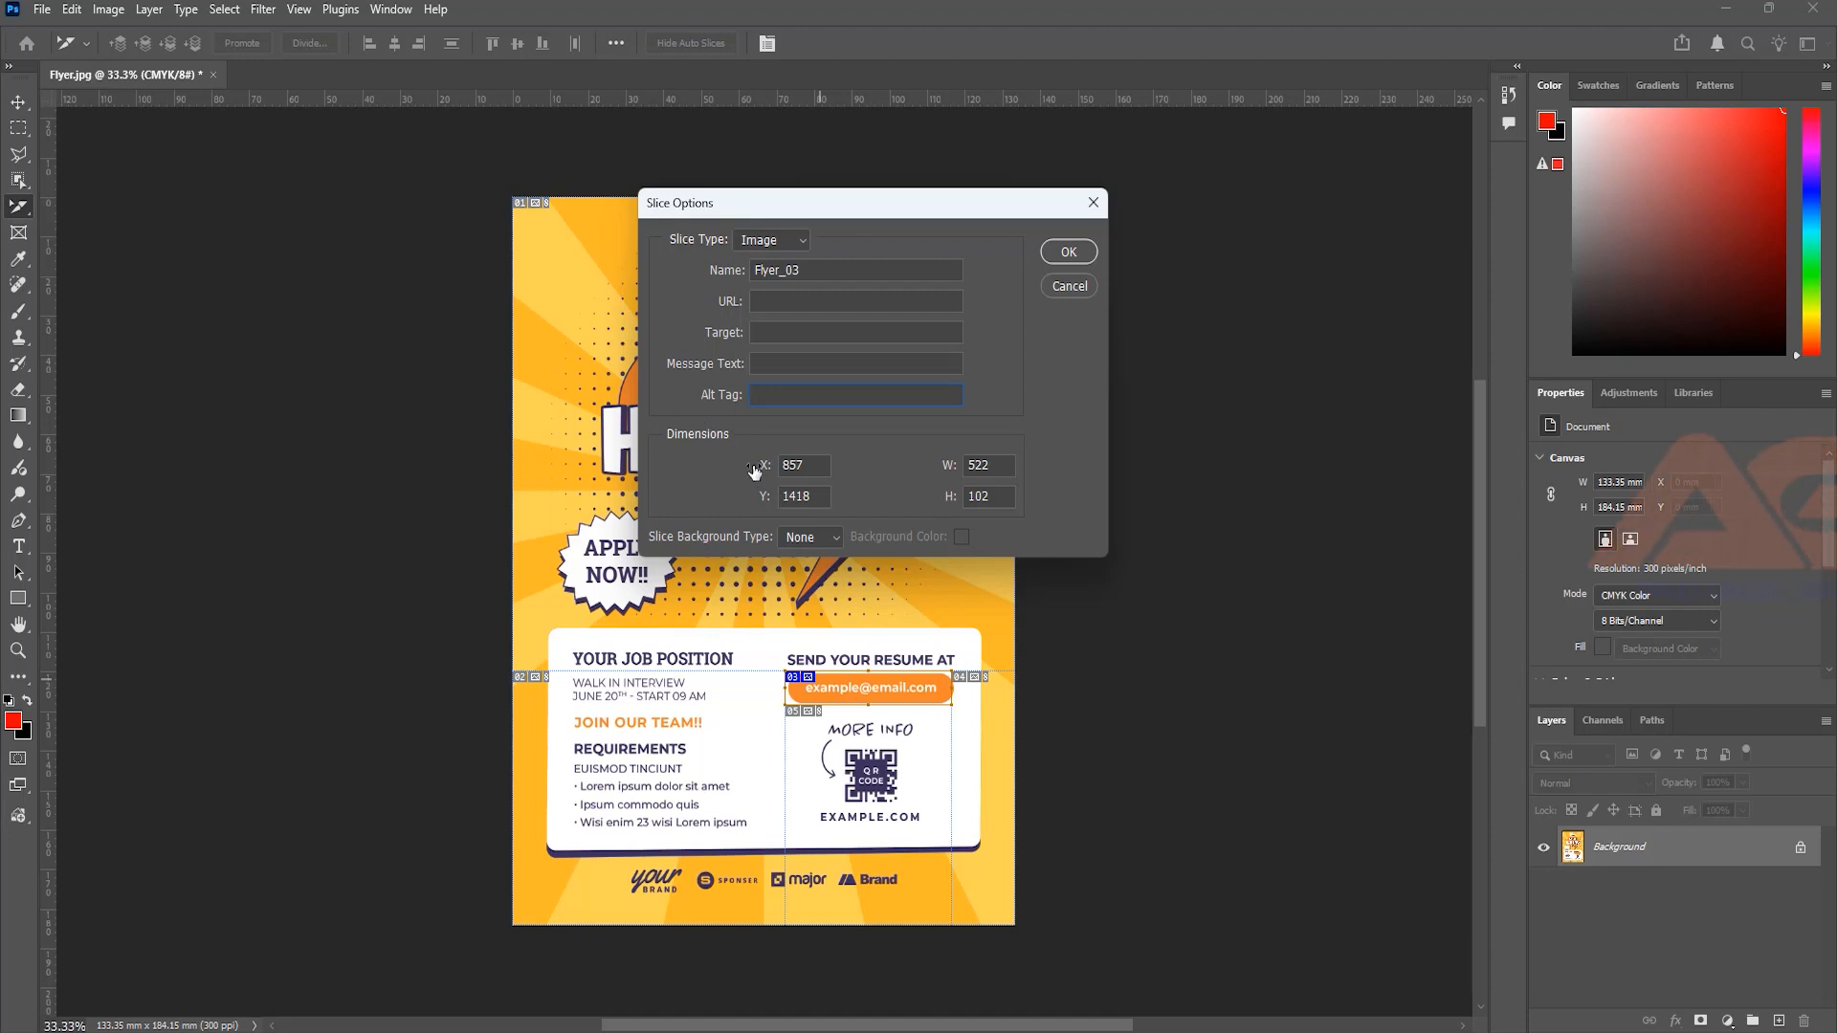
click(810, 470)
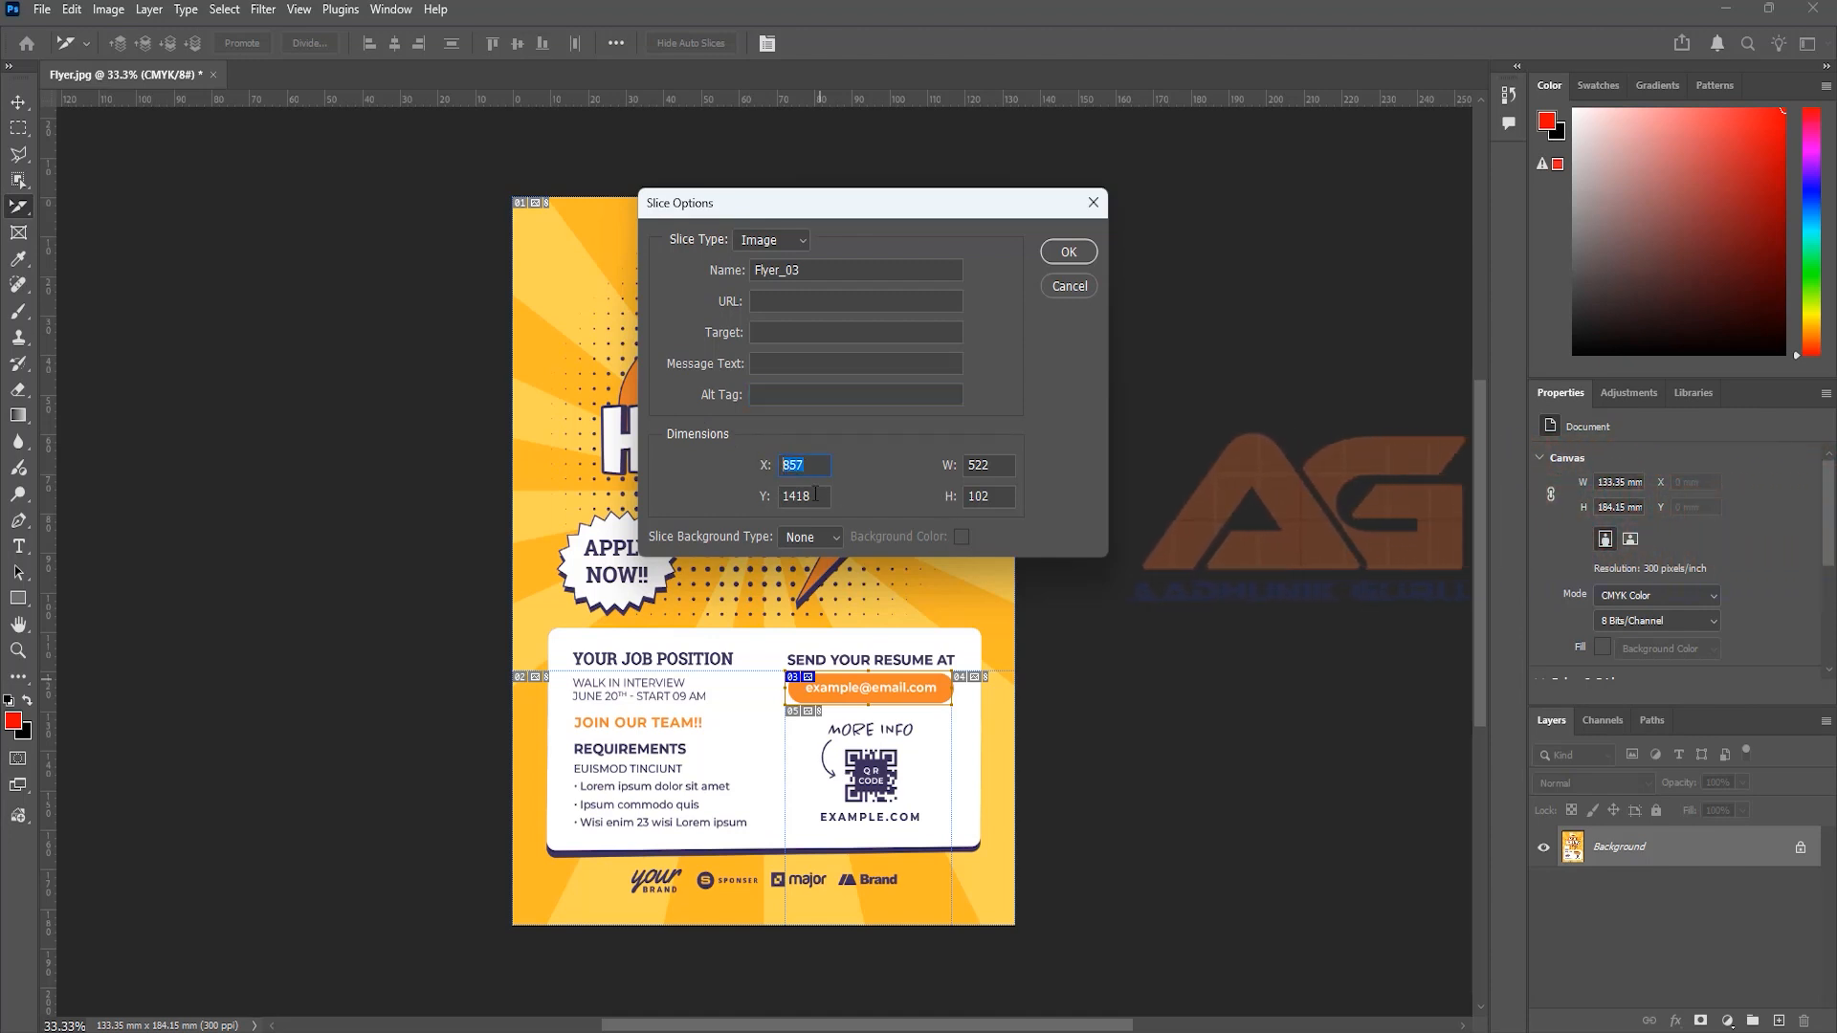
double_click(778, 496)
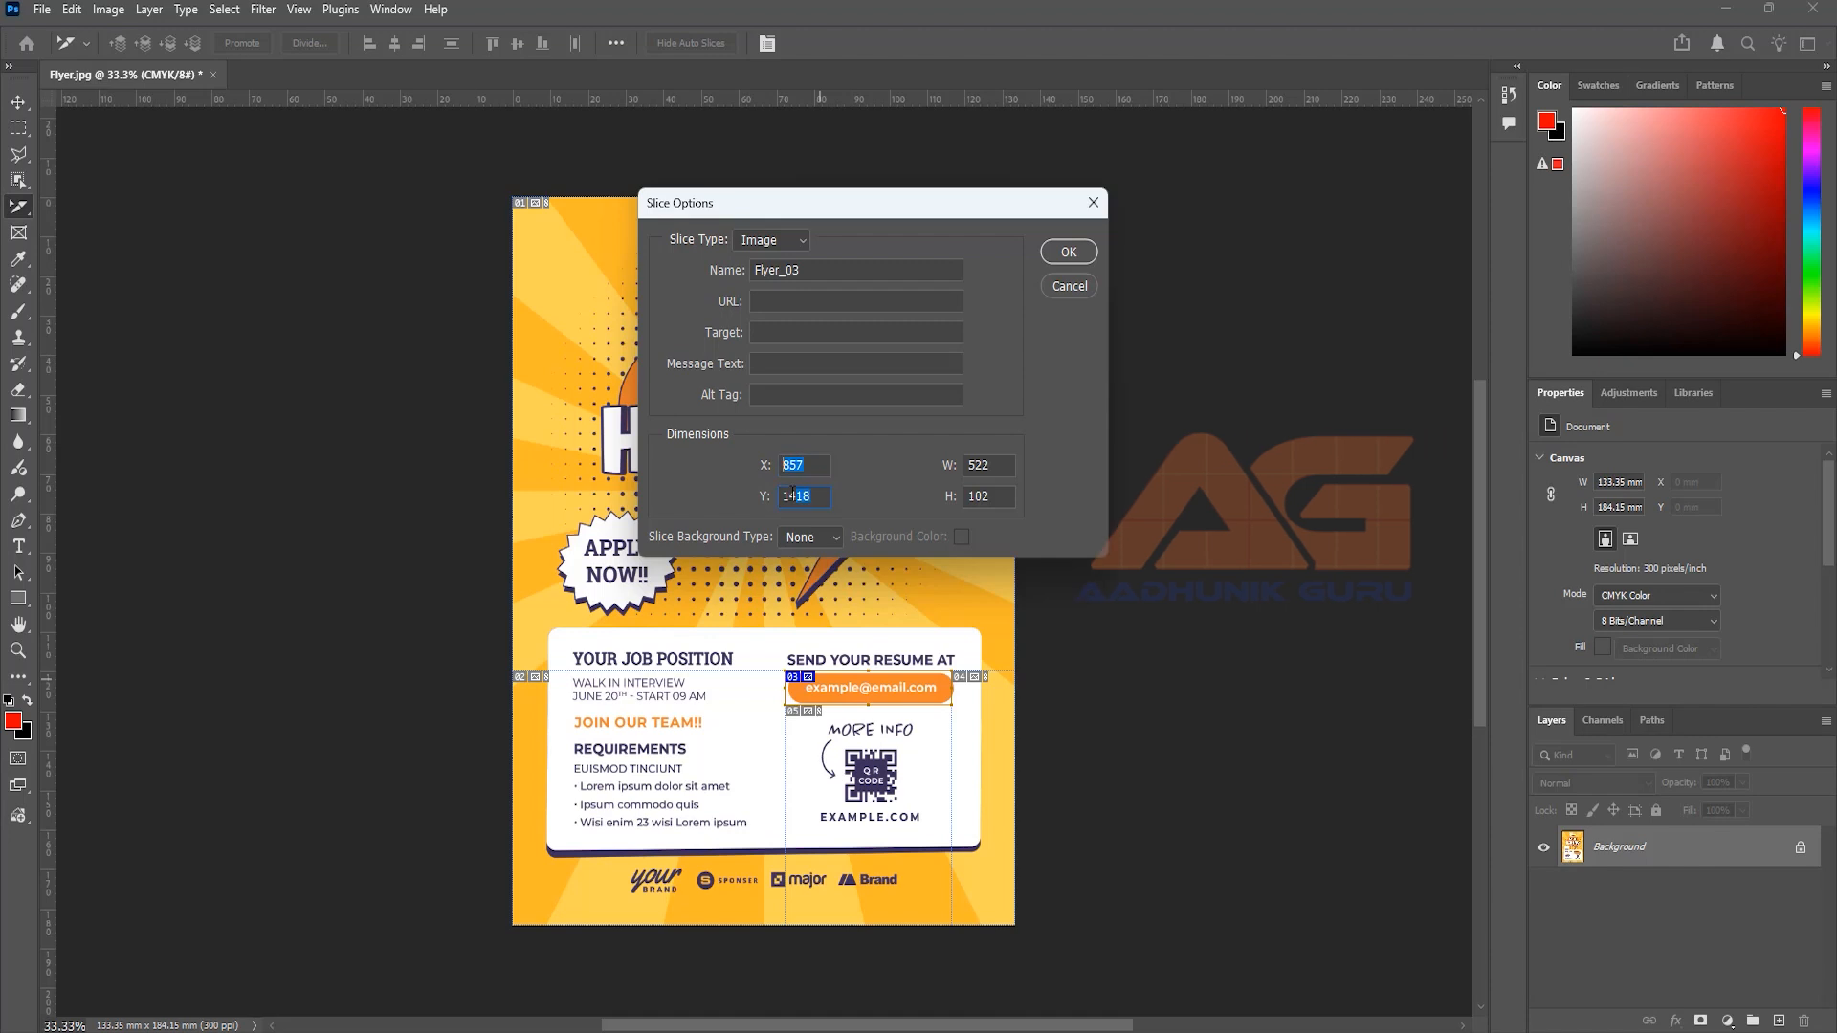
double_click(978, 466)
double_click(976, 495)
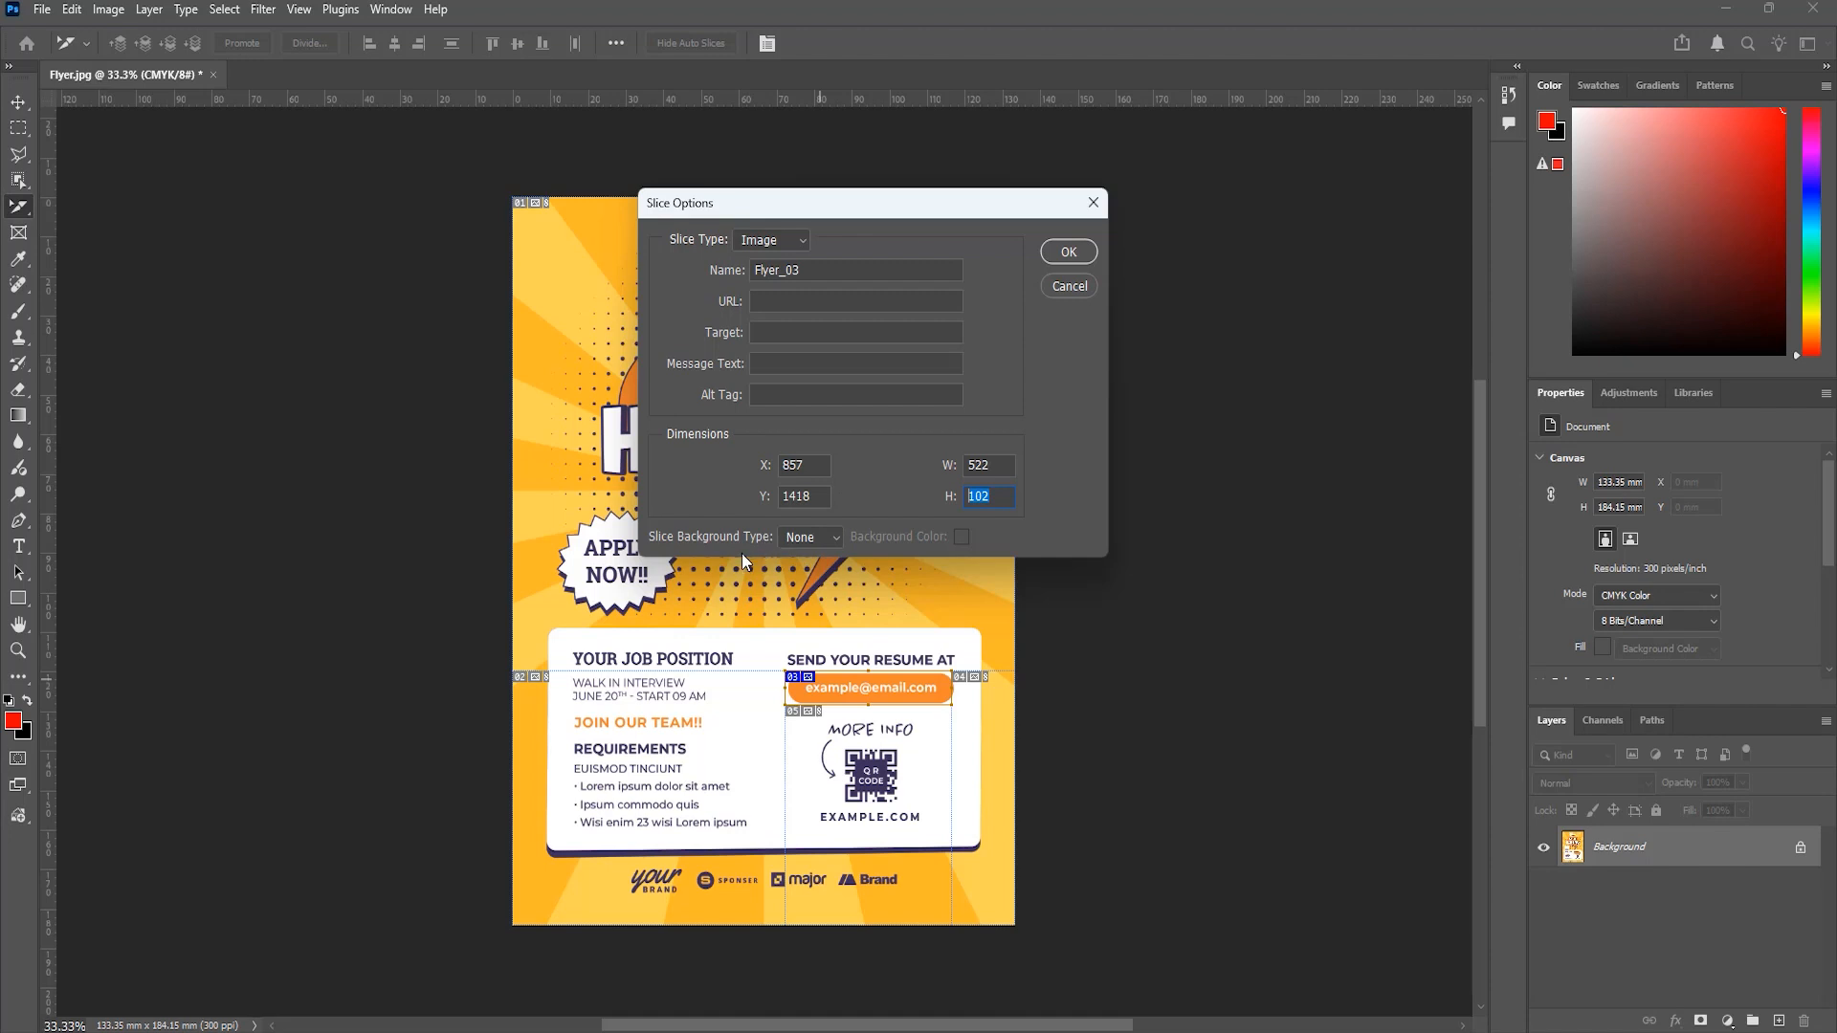
click(838, 543)
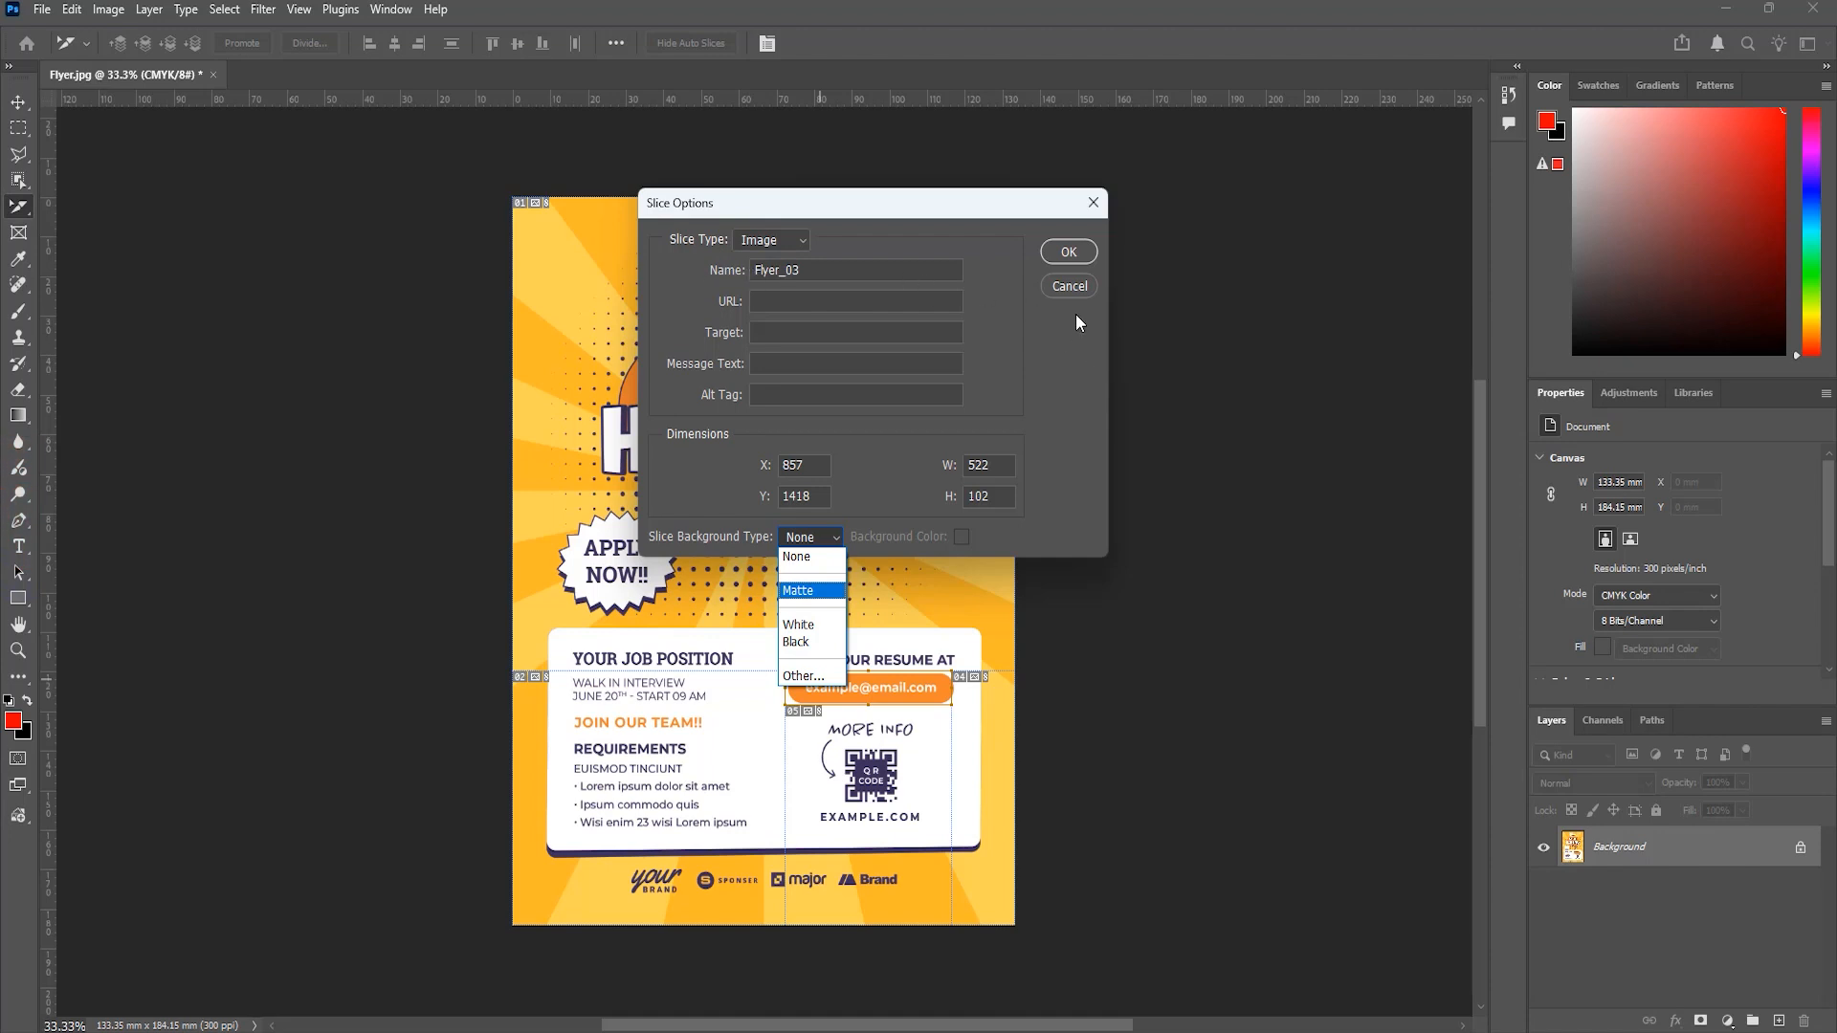
click(1071, 289)
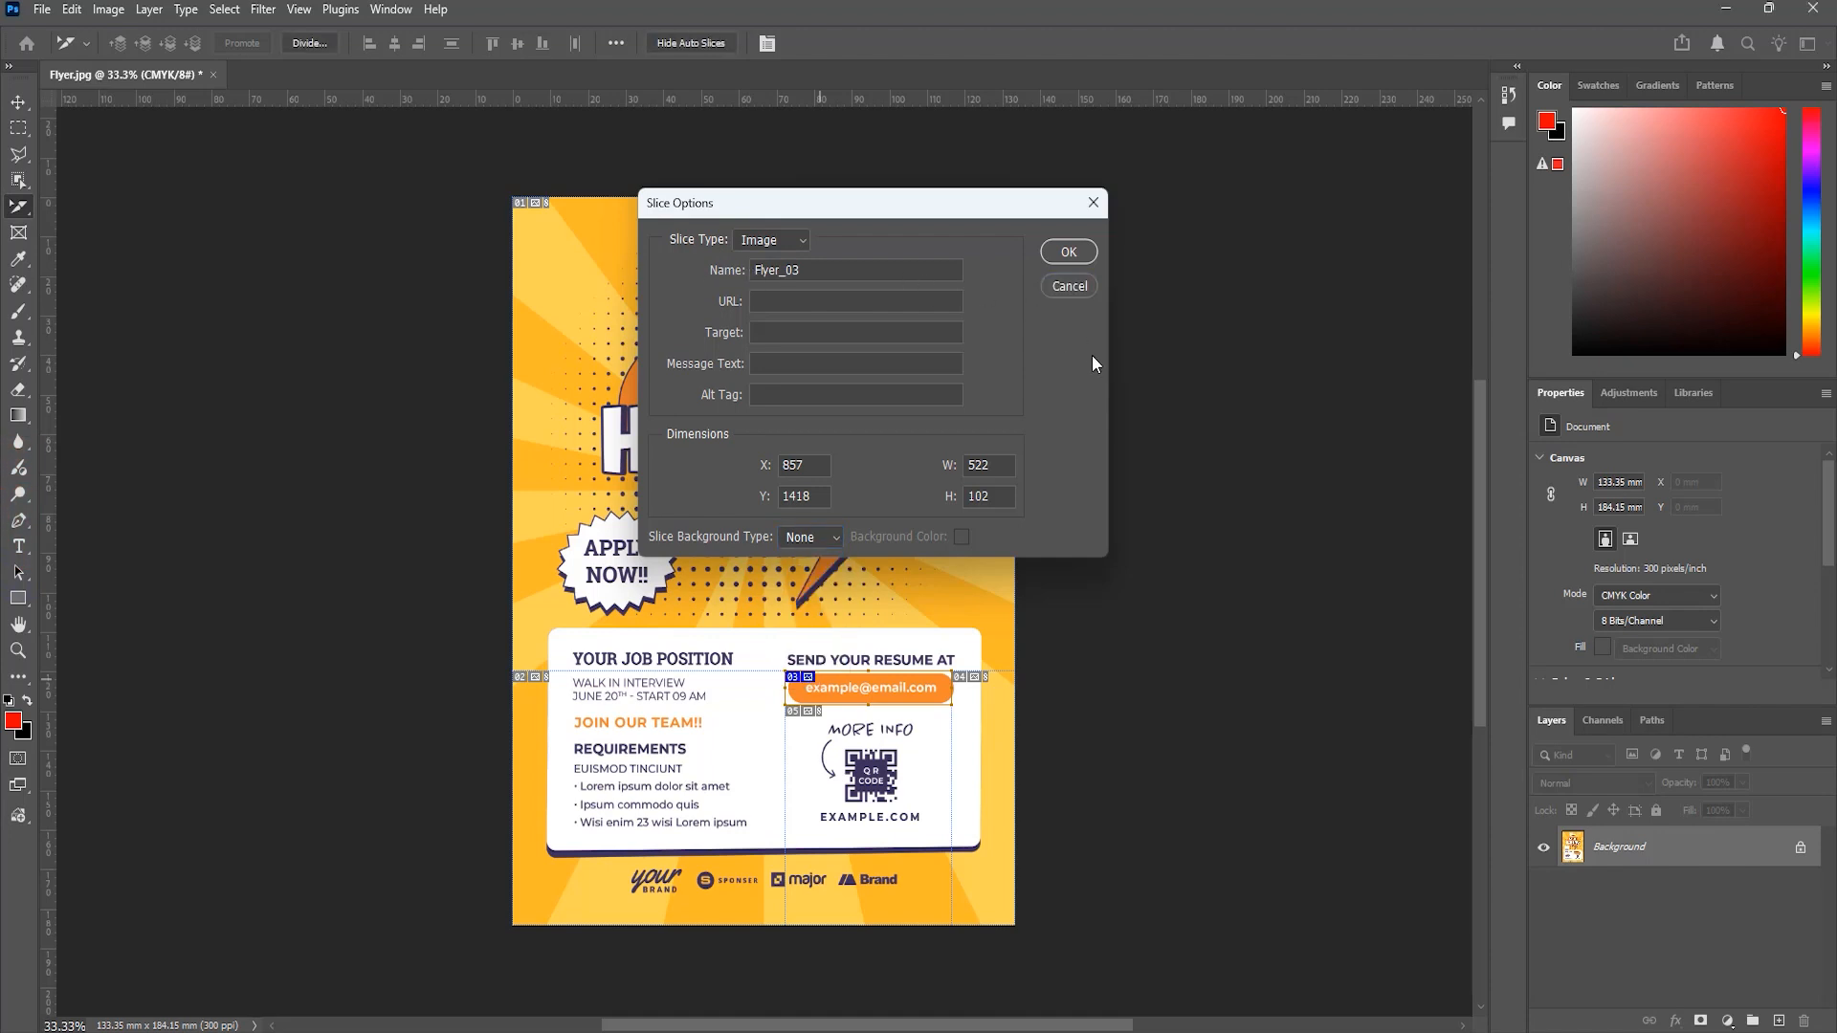
key(Escape)
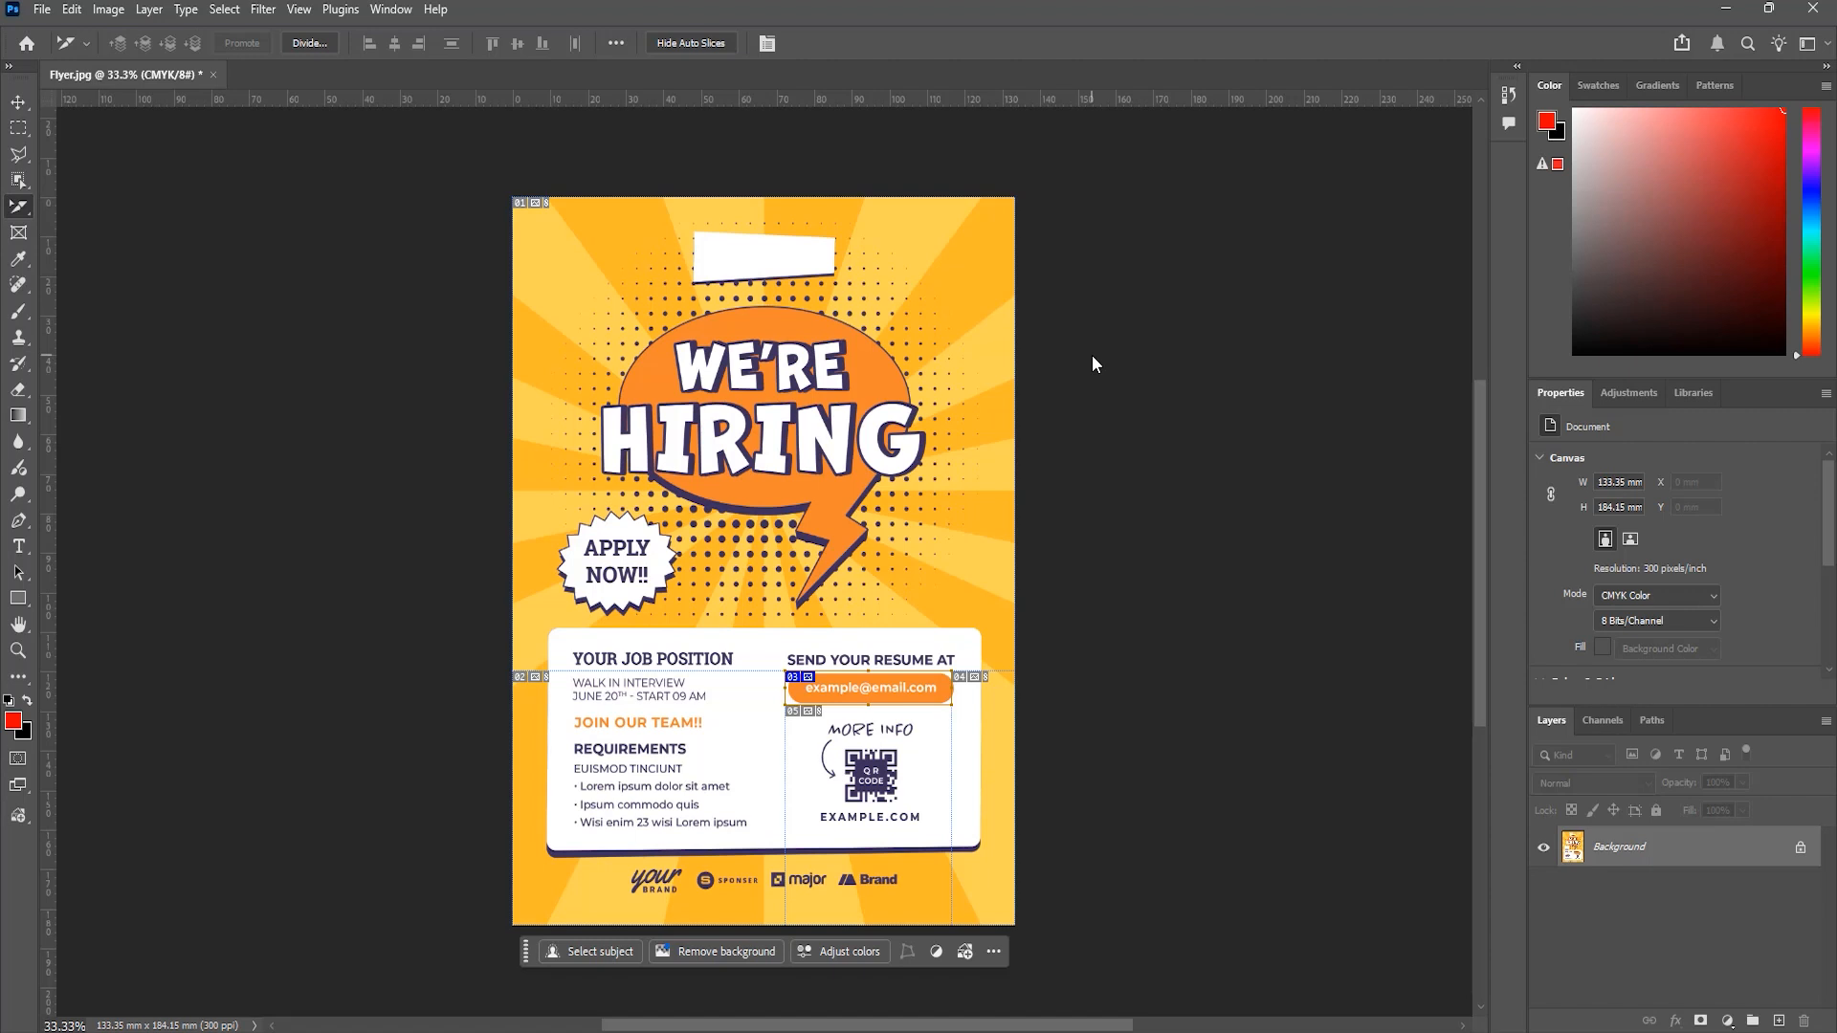
- Draw a user slice tightly around the blank white banner at the top of the flyer with the Slice tool
right_click(31, 201)
click(90, 245)
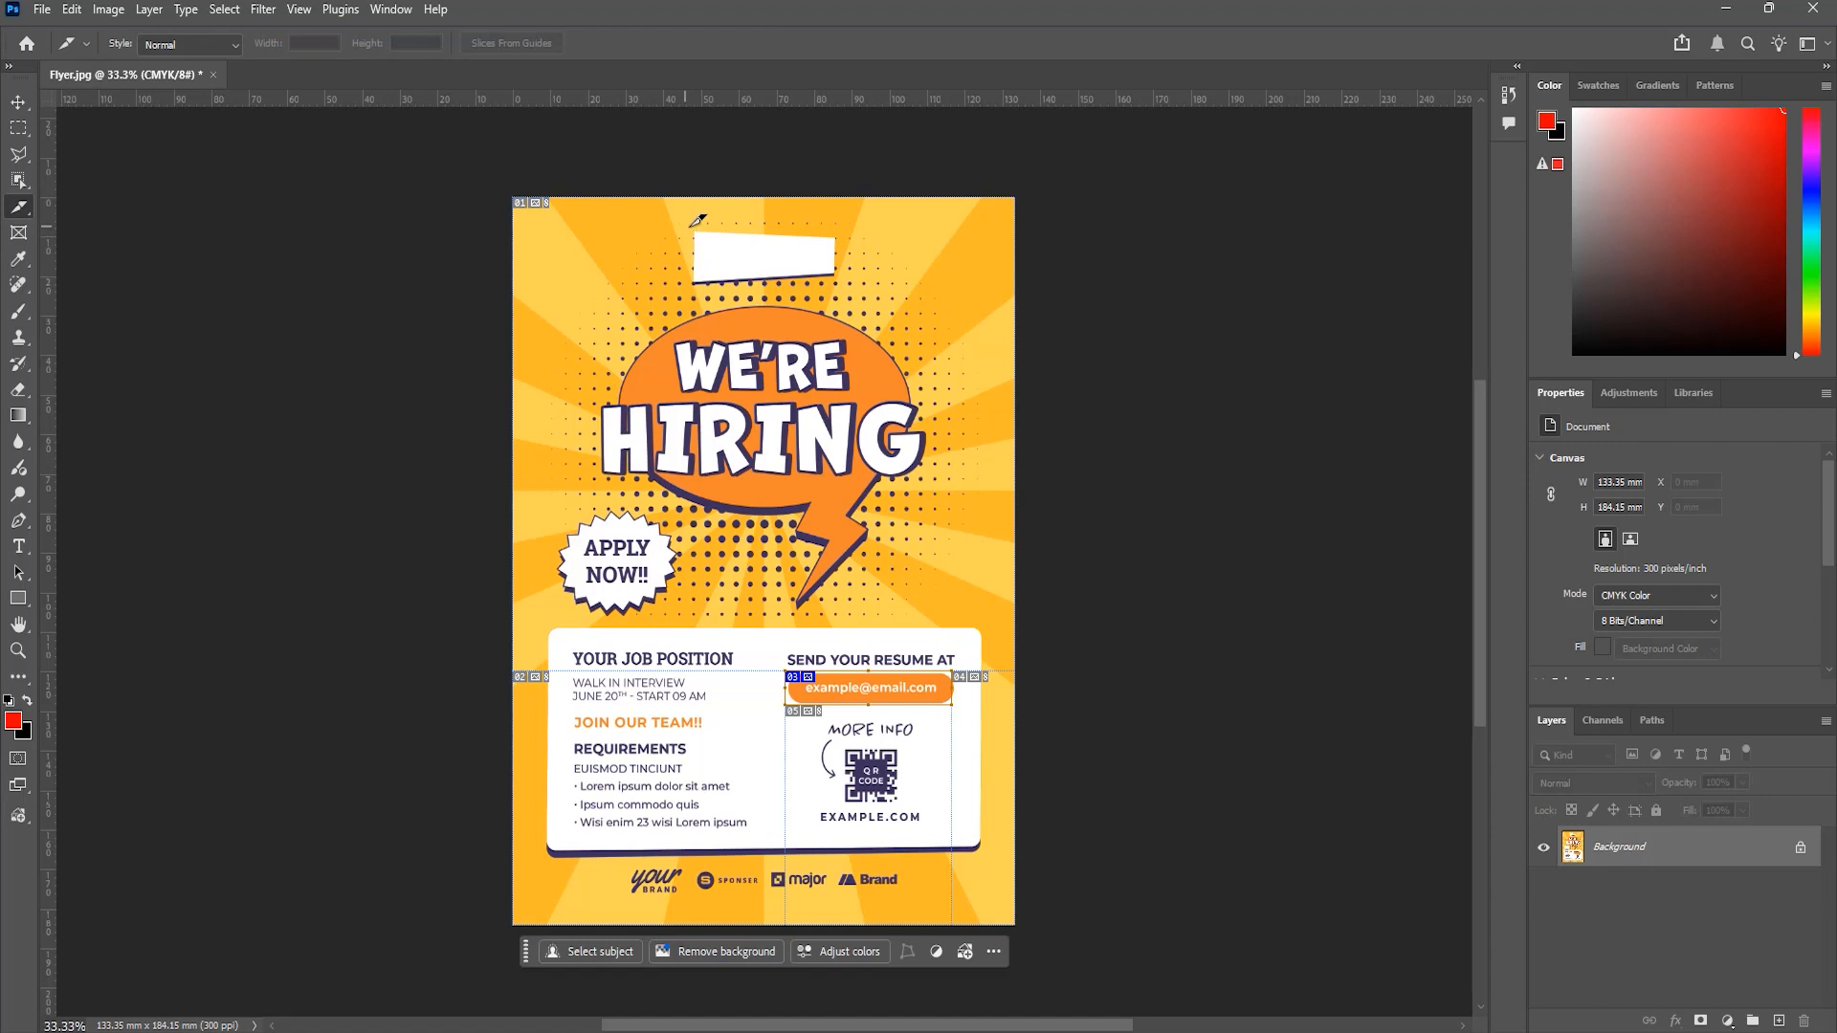
drag(693, 226, 844, 283)
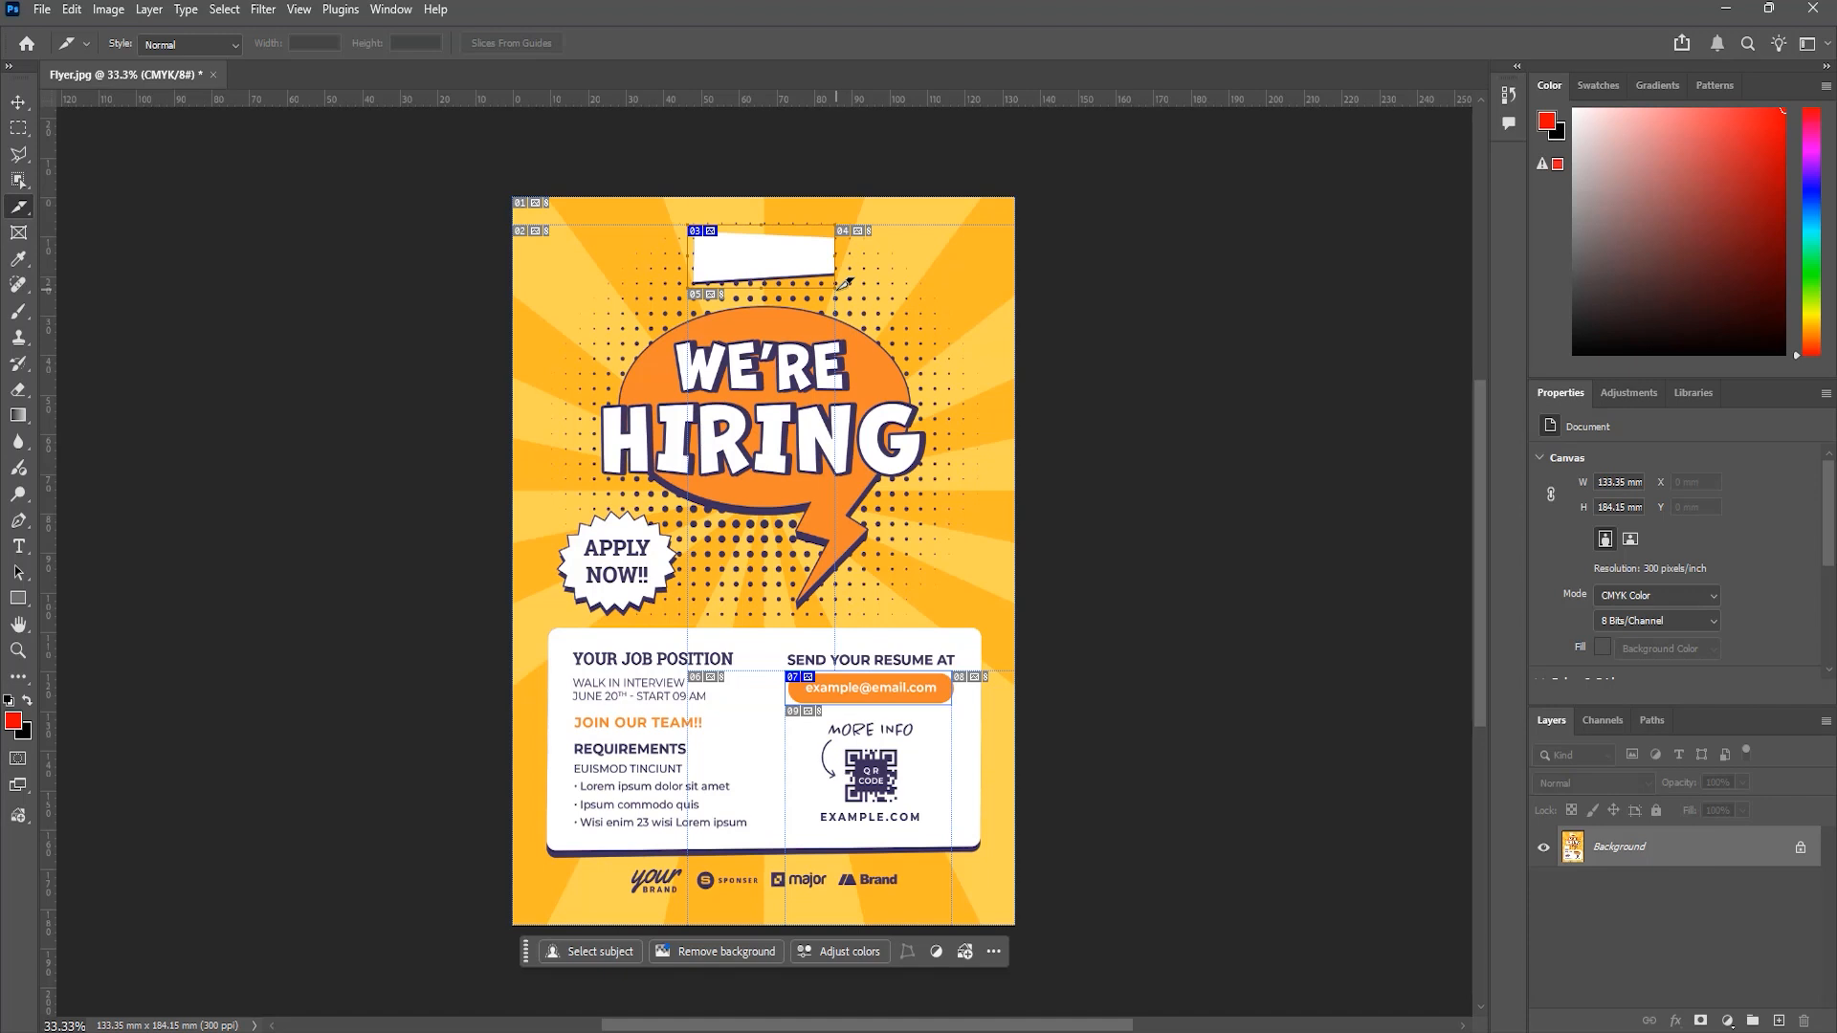
- Export all slices with Save for Web as PNG-8, images only, under the name Flyer.png in the Test folder
click(43, 9)
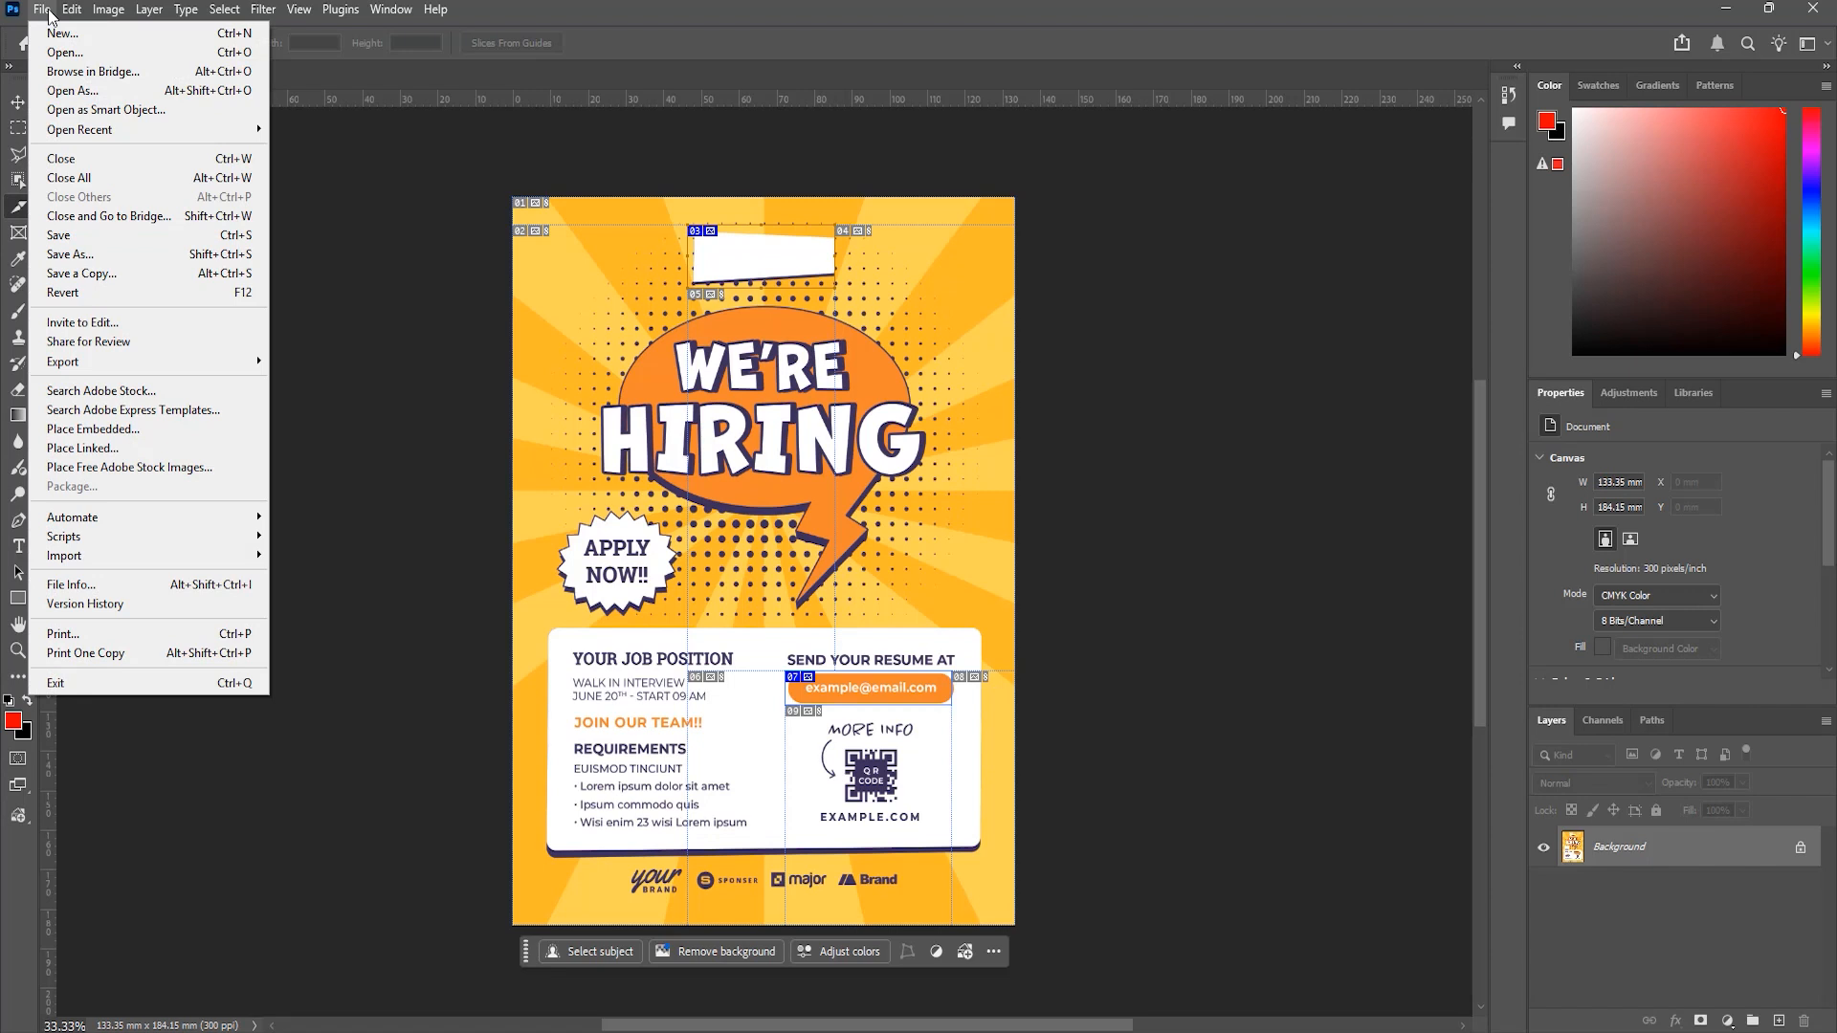
mouse_move(150, 361)
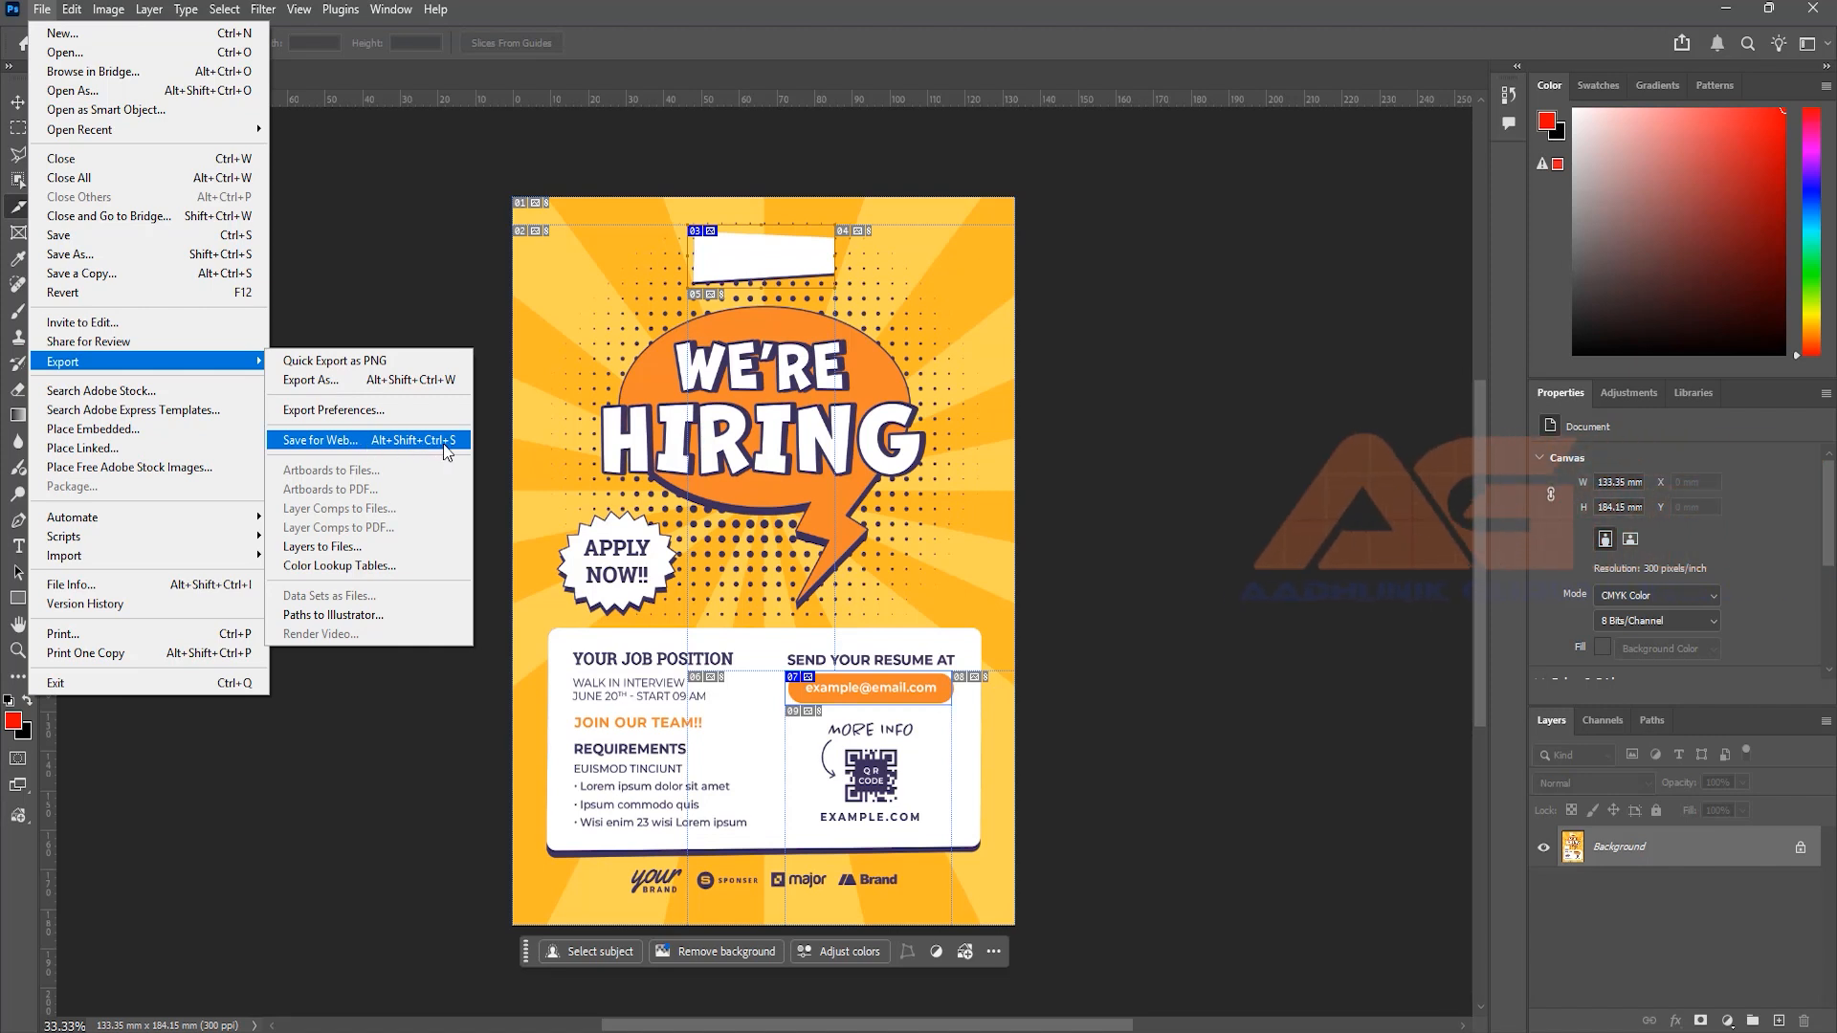
click(346, 446)
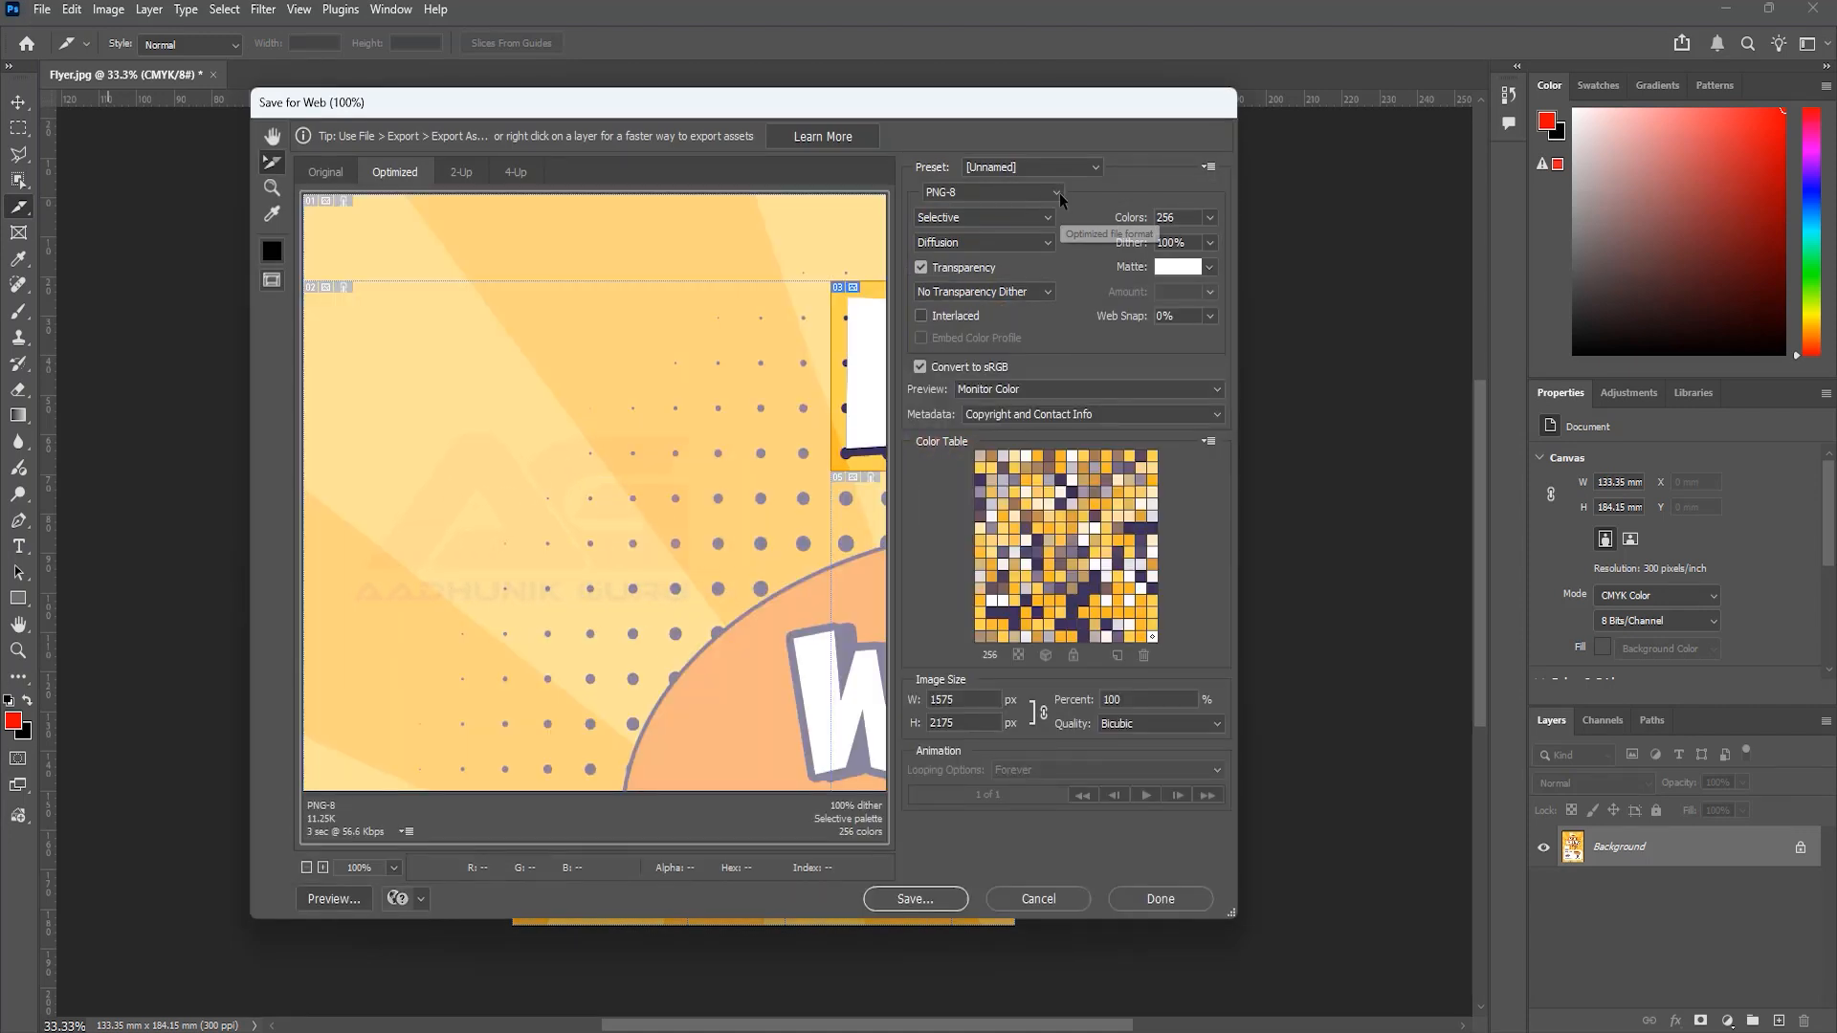
click(1059, 194)
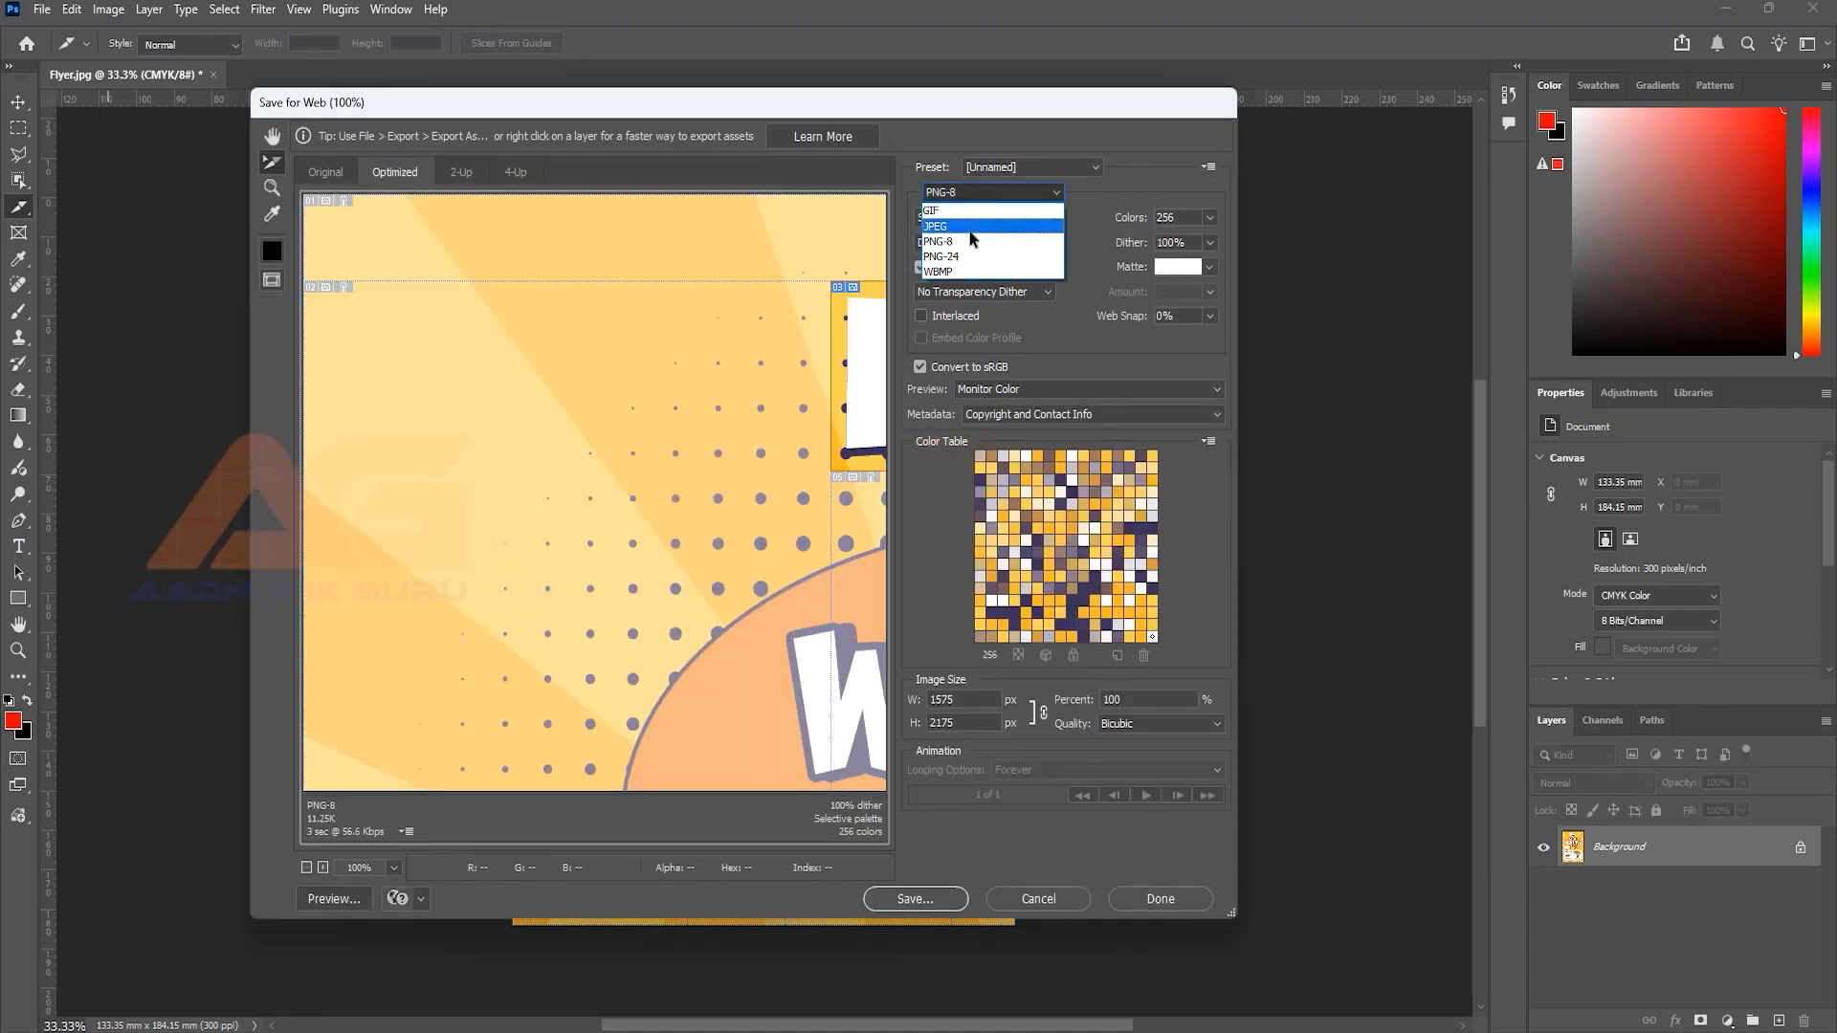
key(Escape)
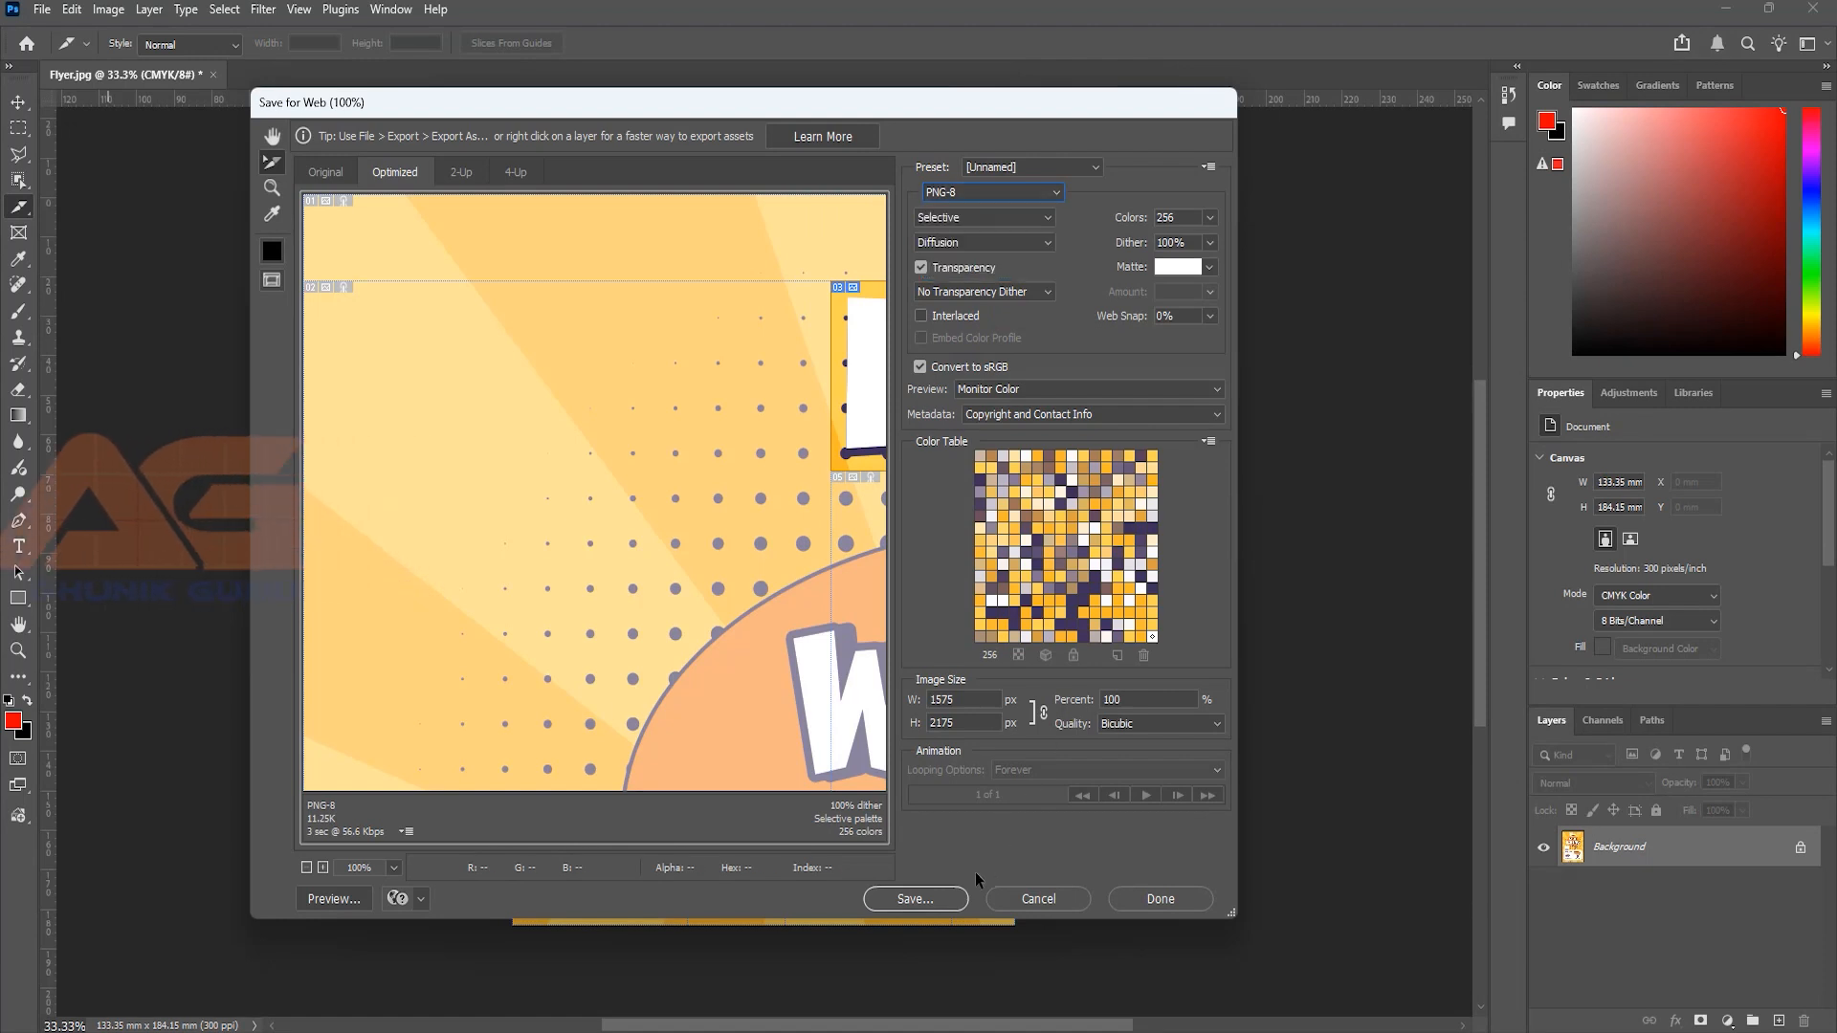
click(915, 900)
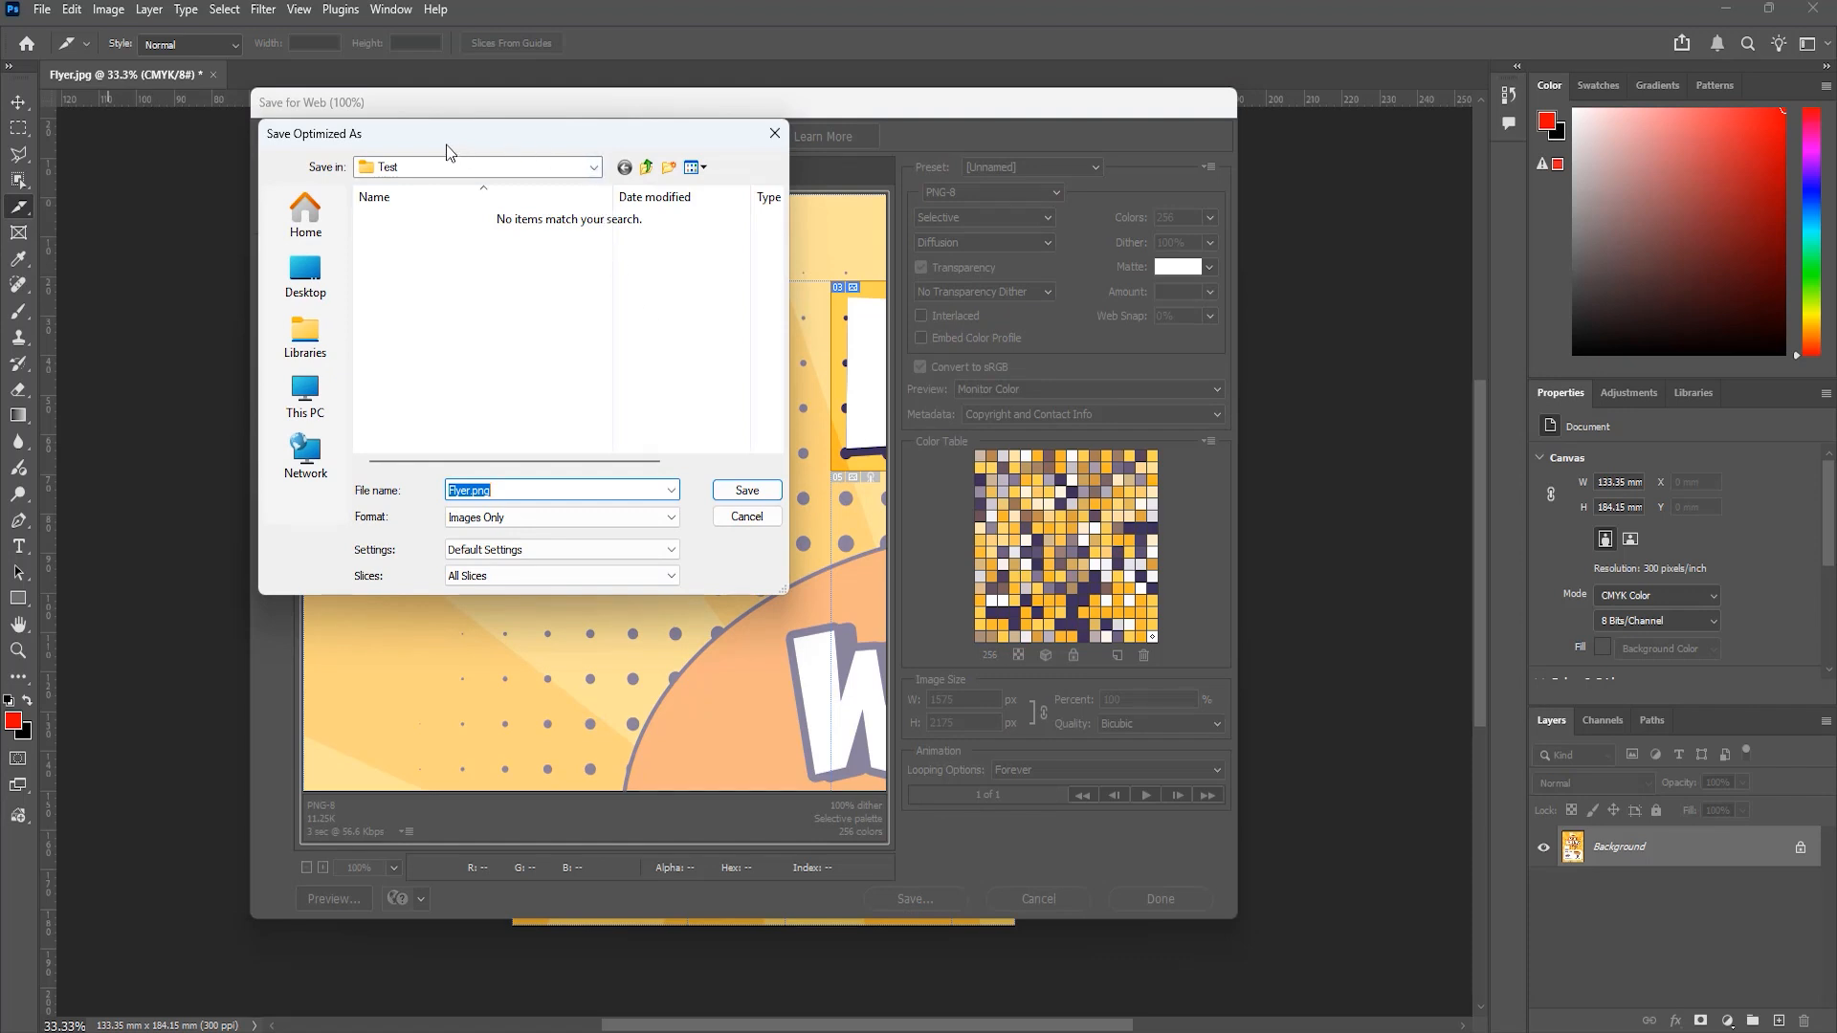
click(748, 491)
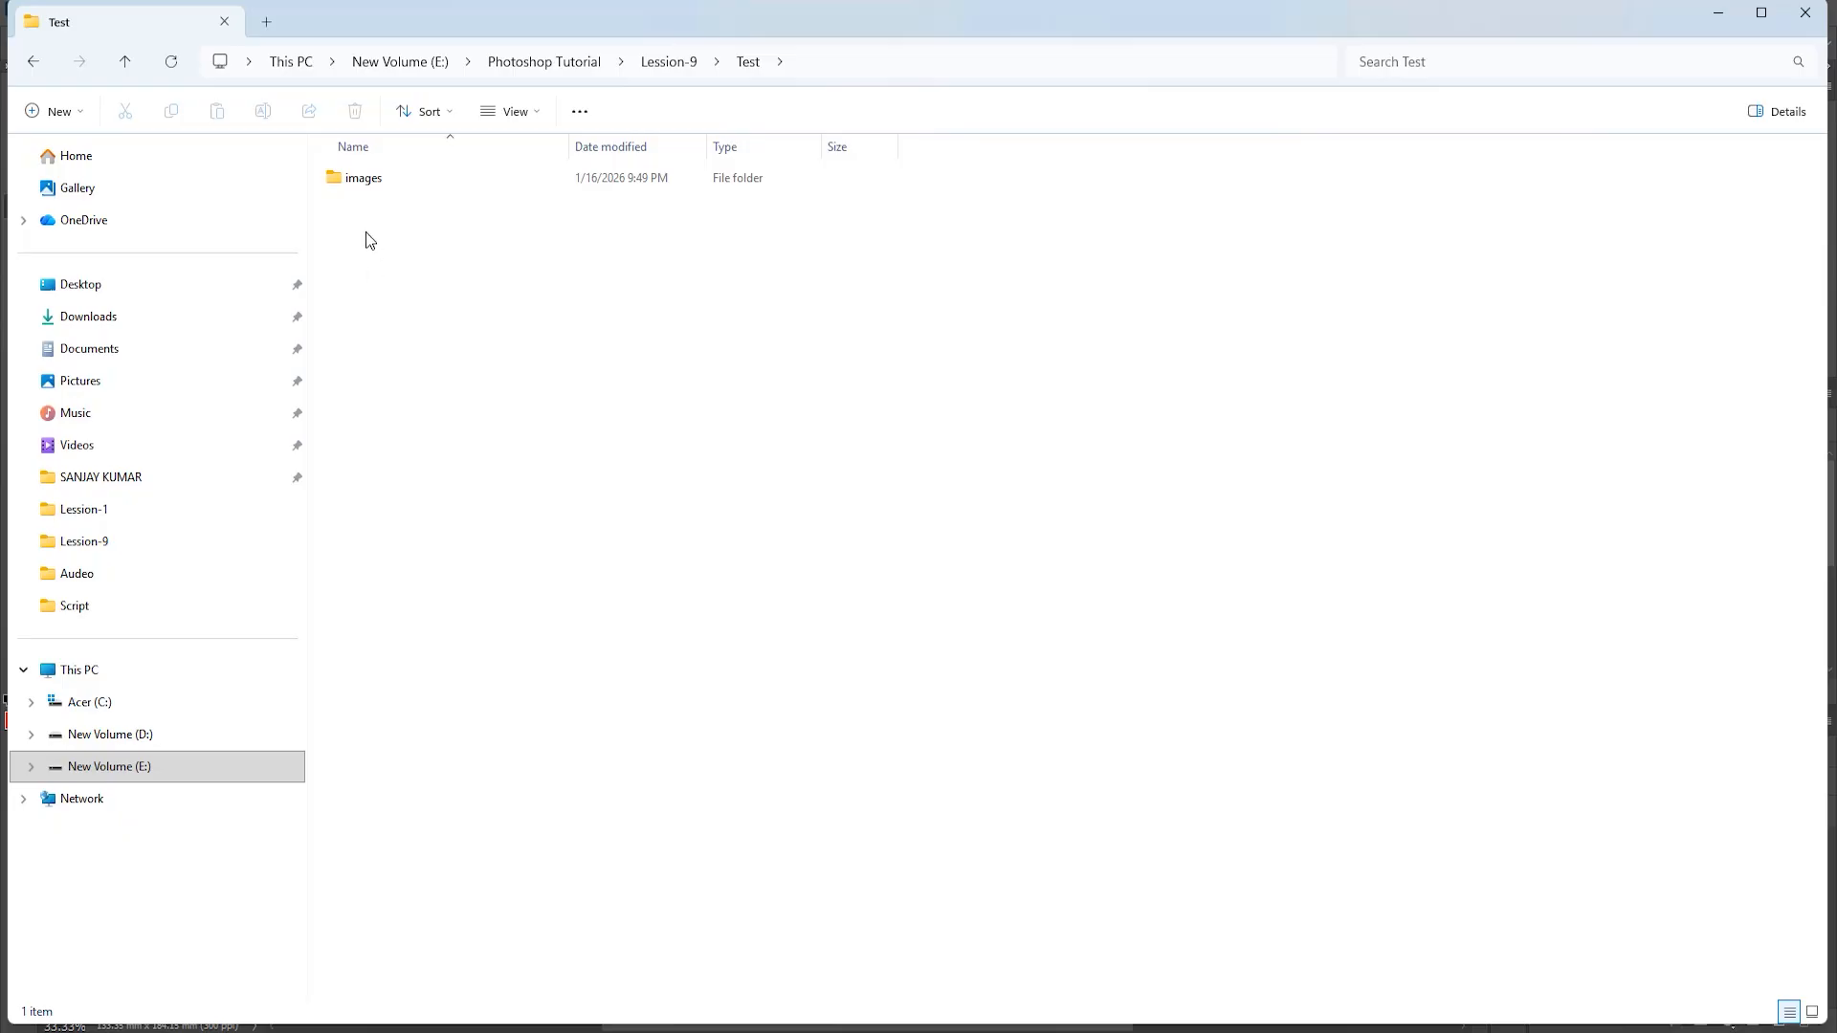
- Delete all exported slice PNGs from the images folder in File Explorer and return to Flyer.jpg in Photoshop
double_click(352, 187)
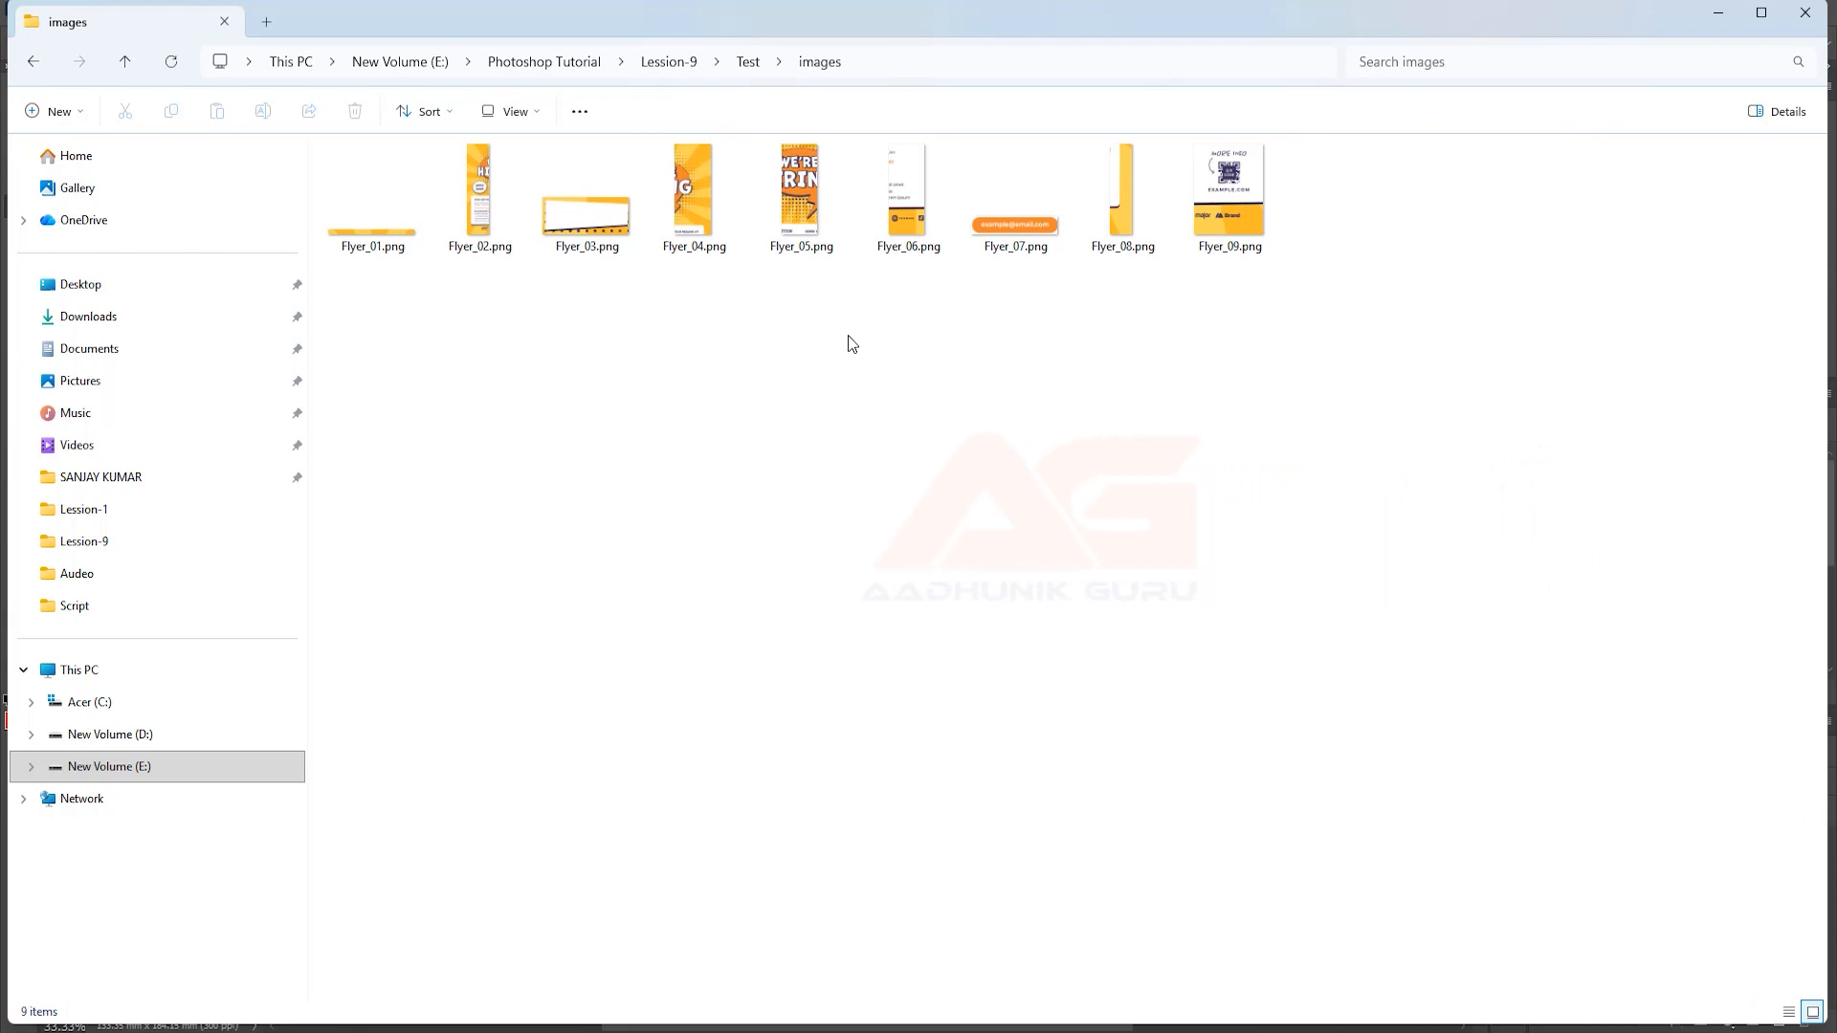
drag(1282, 318, 342, 192)
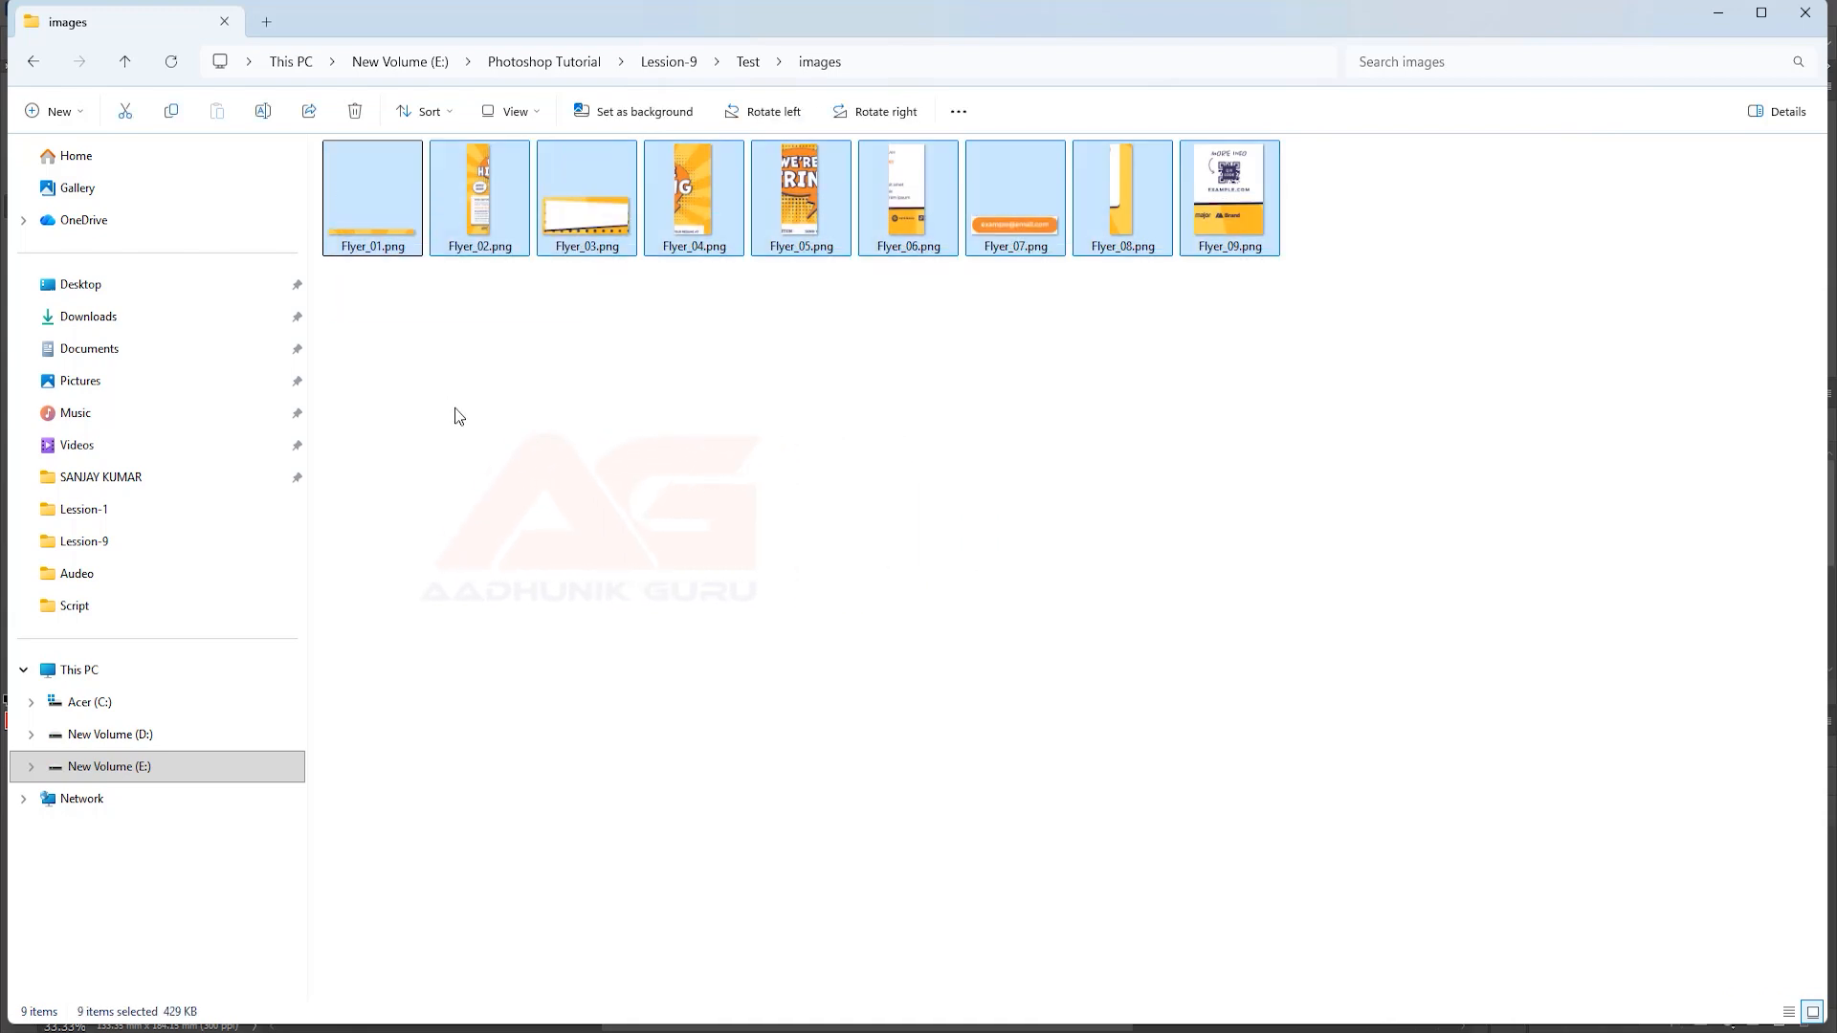
key(Delete)
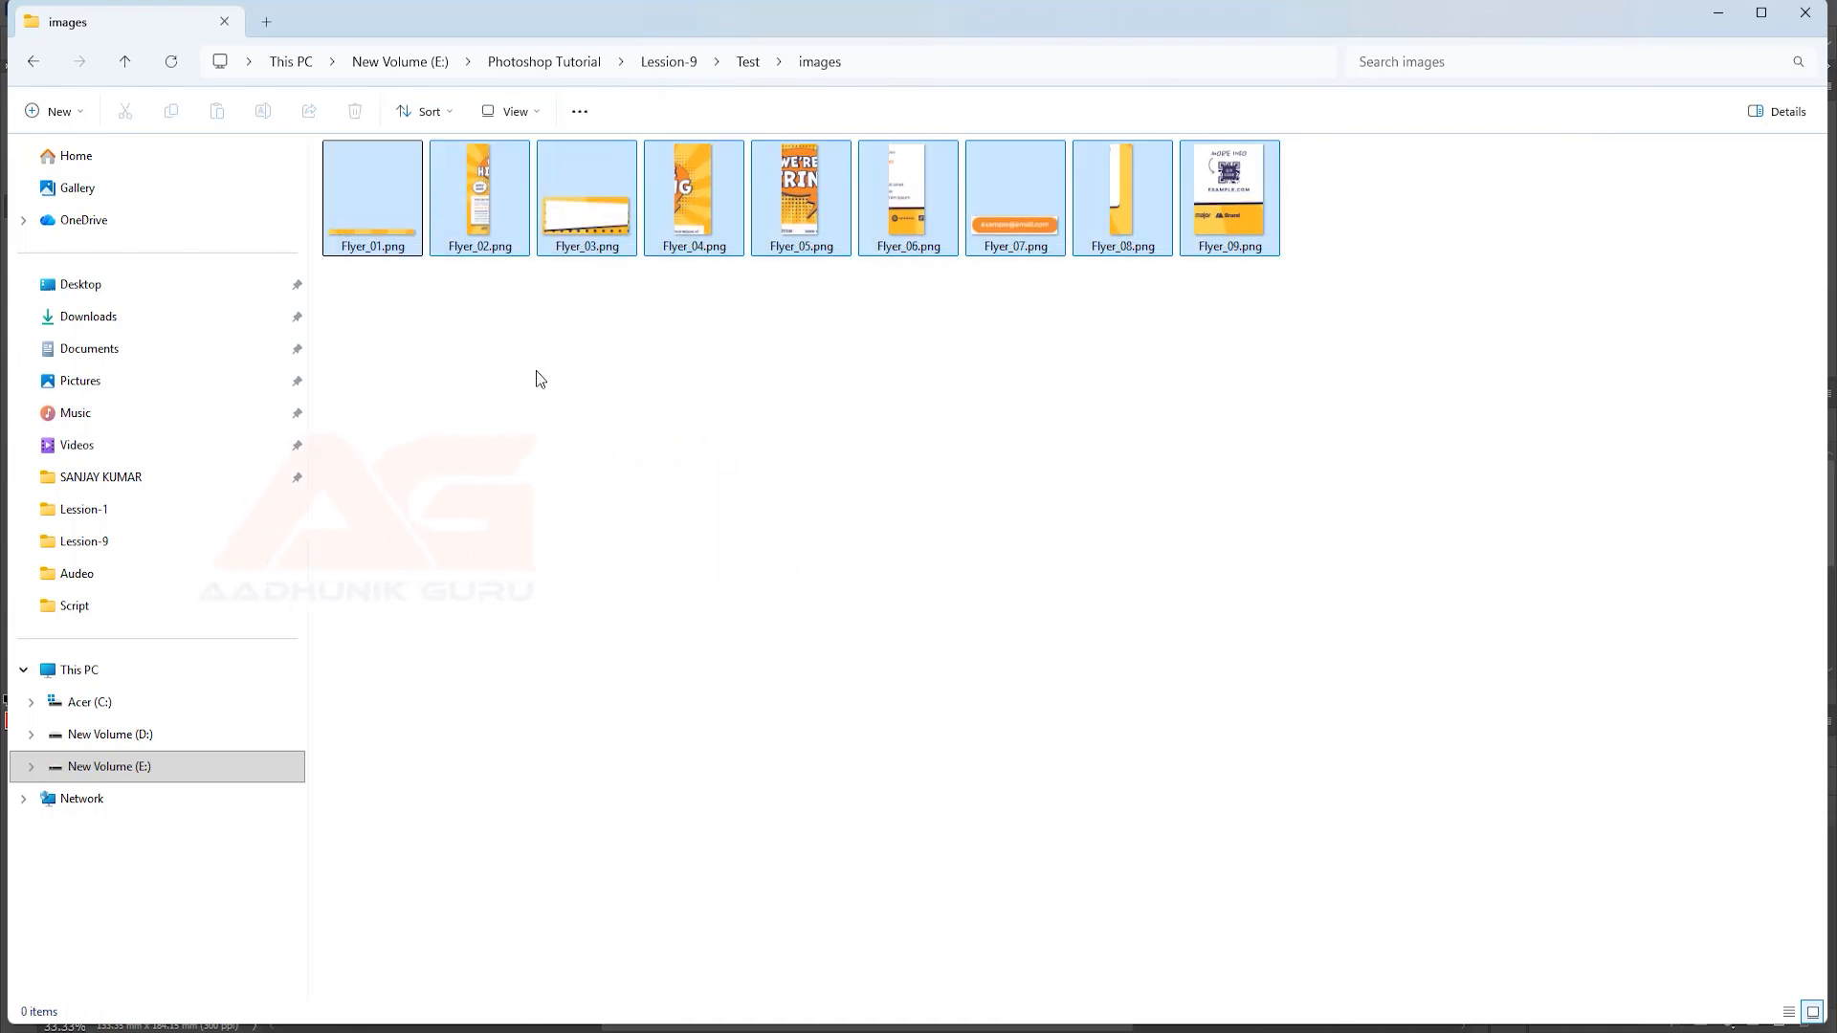
mouse_move(1069, 1028)
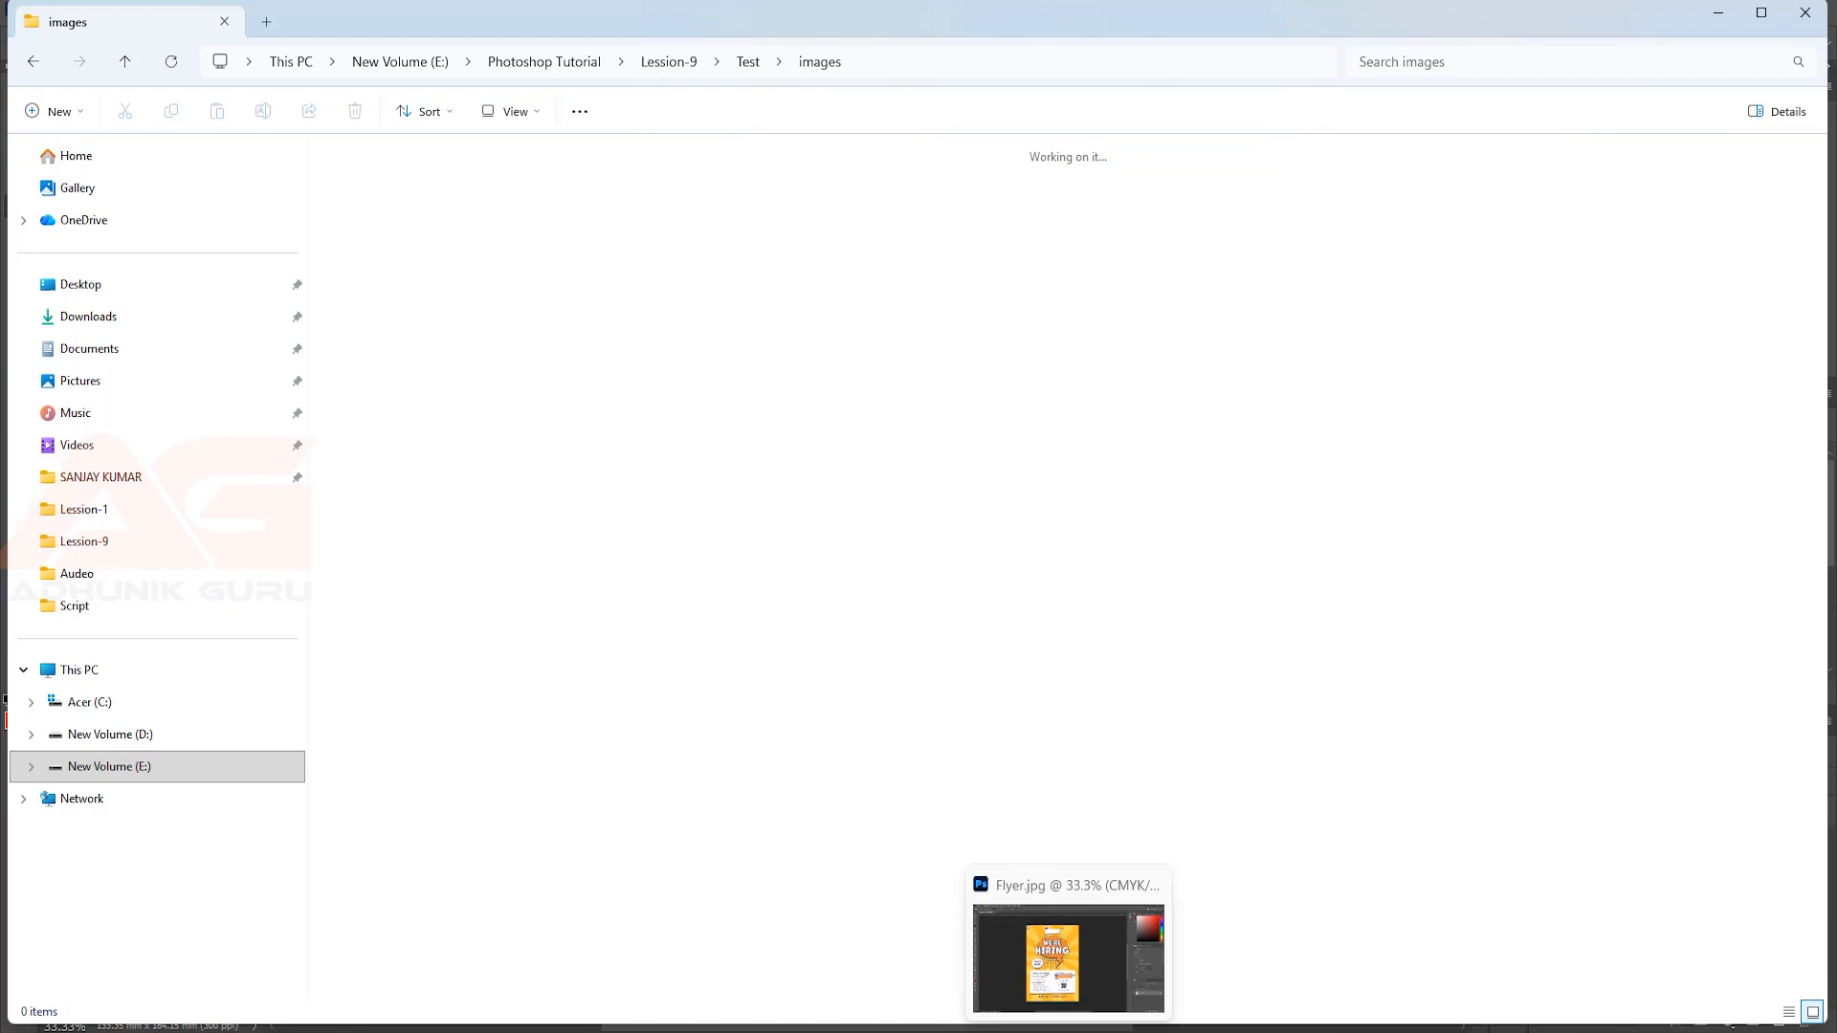
click(1070, 961)
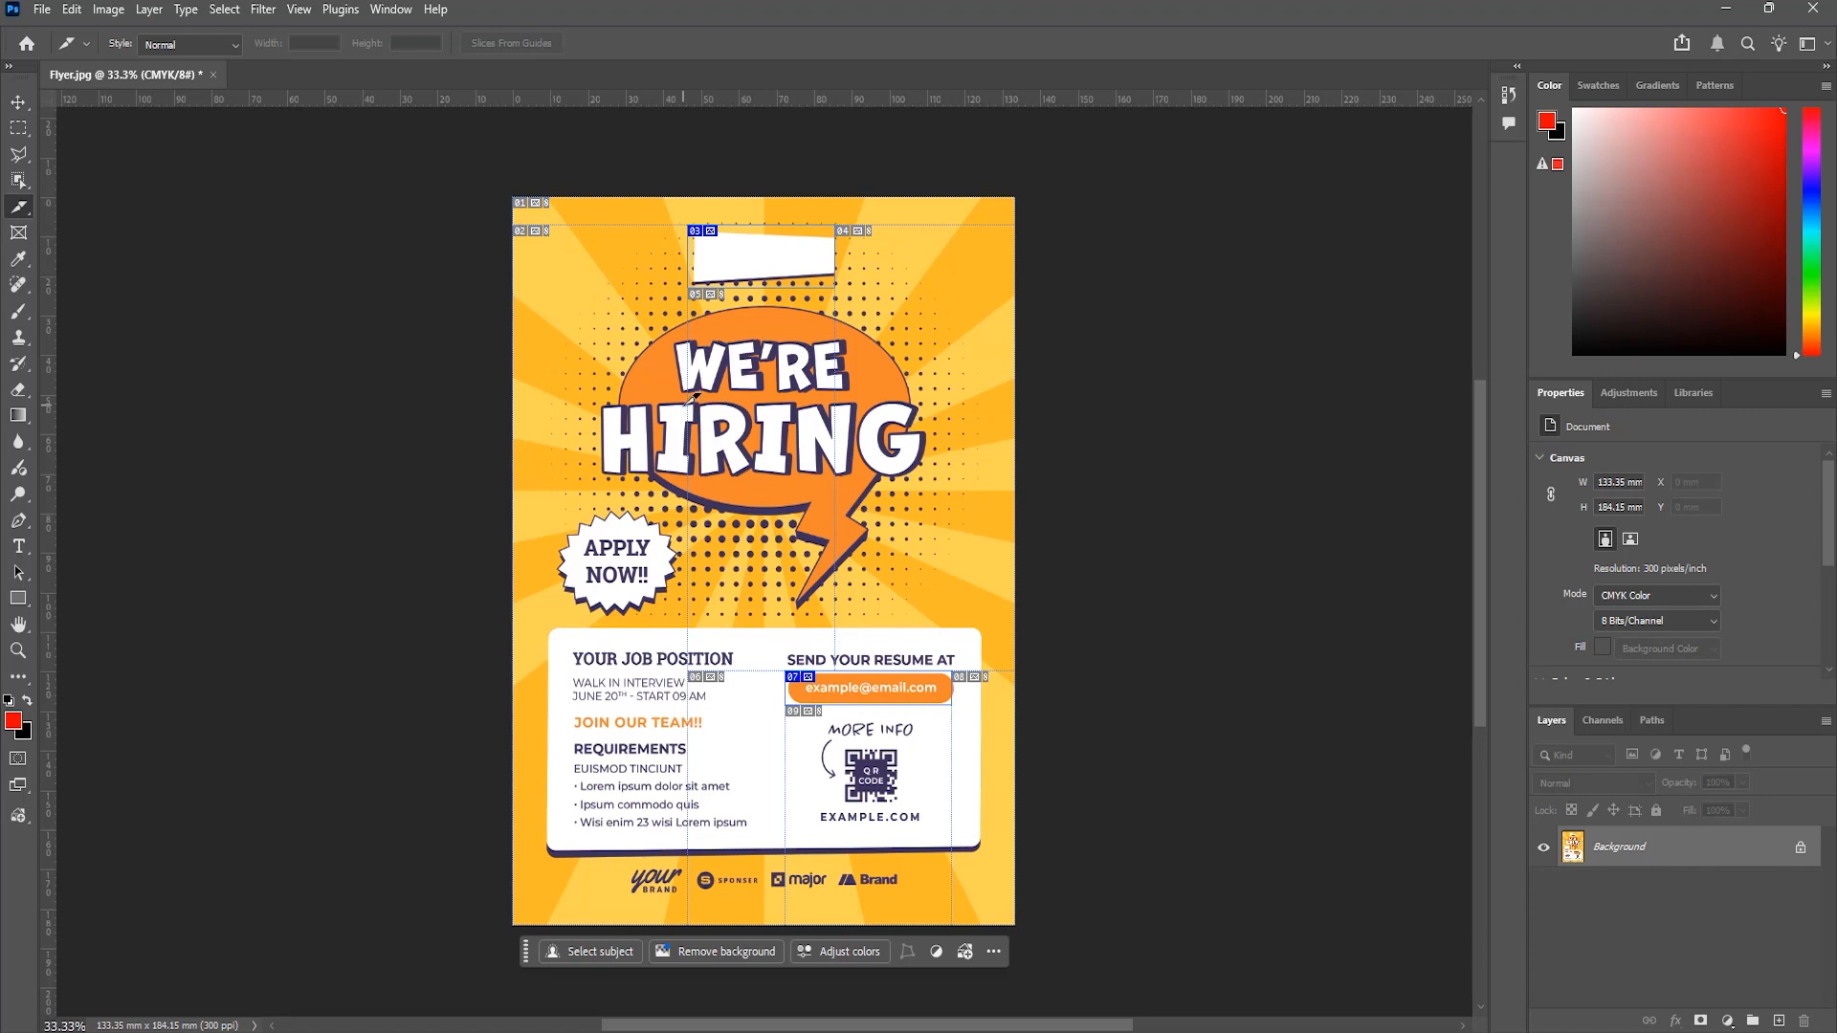
- Set the slice type of slice 01, the strip along the flyer's top edge, to No Image
right_click(588, 203)
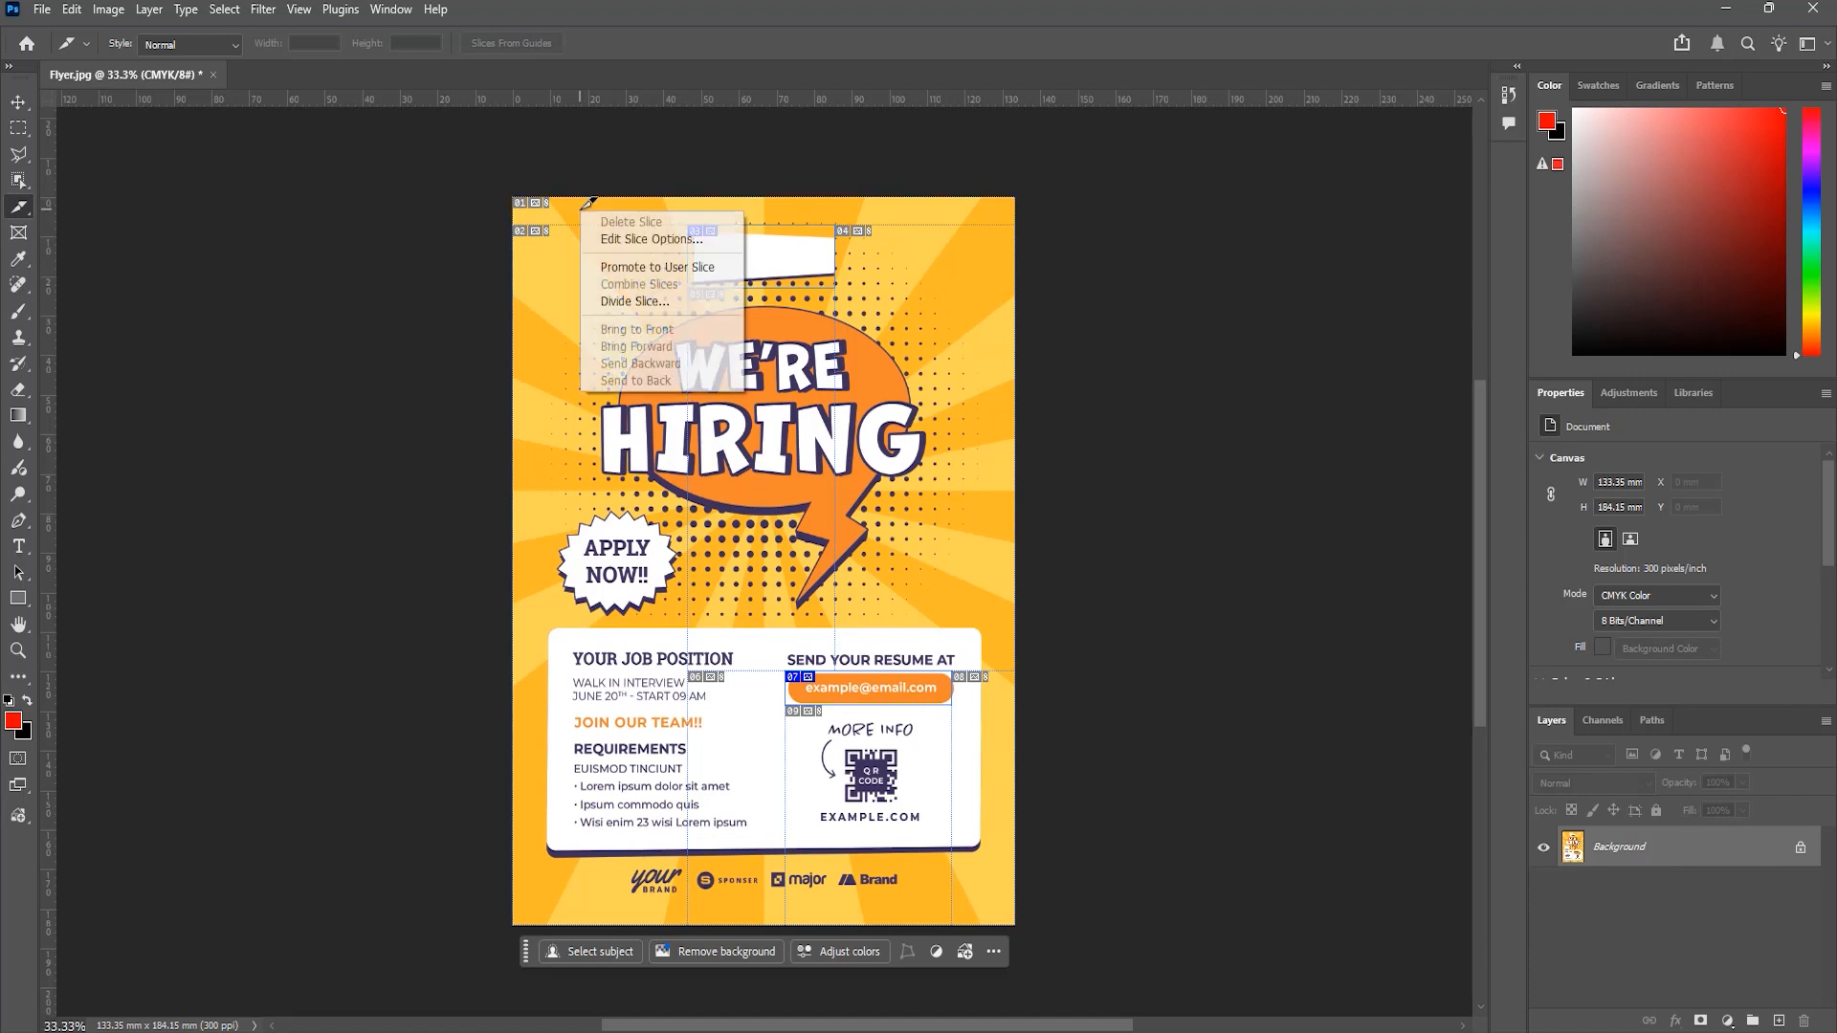
click(625, 241)
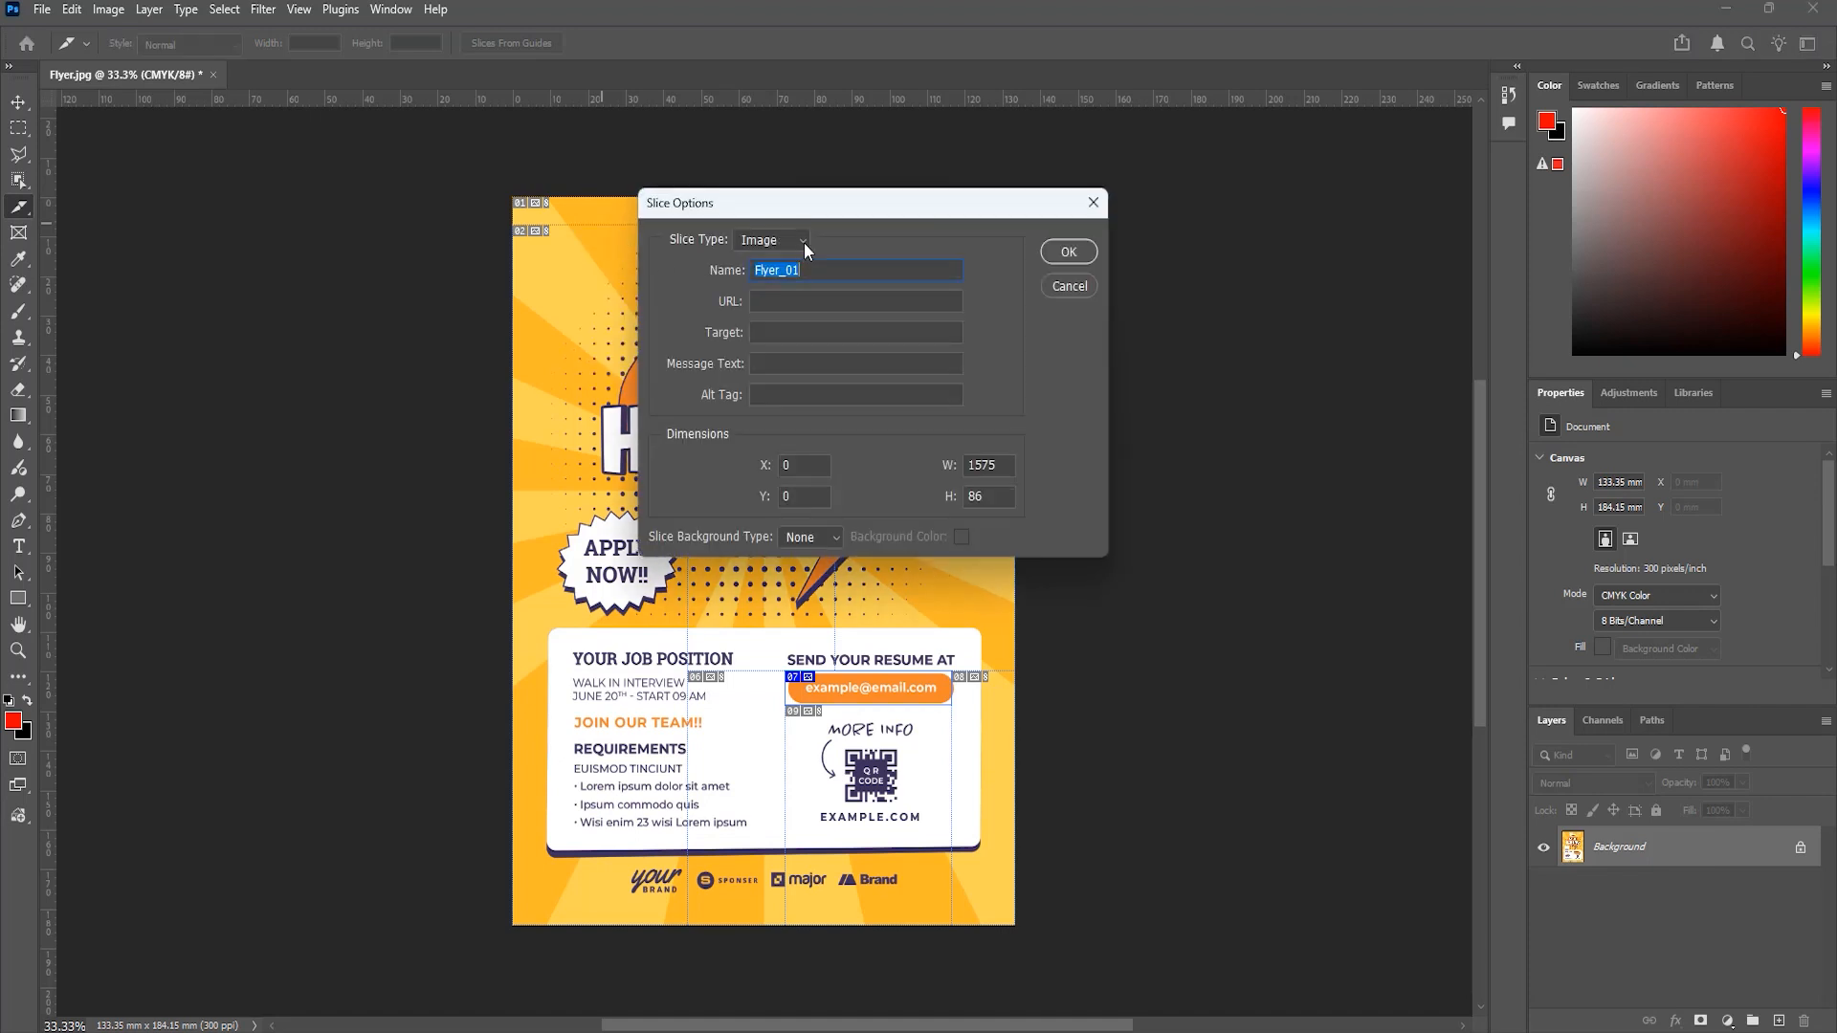
click(804, 240)
click(779, 269)
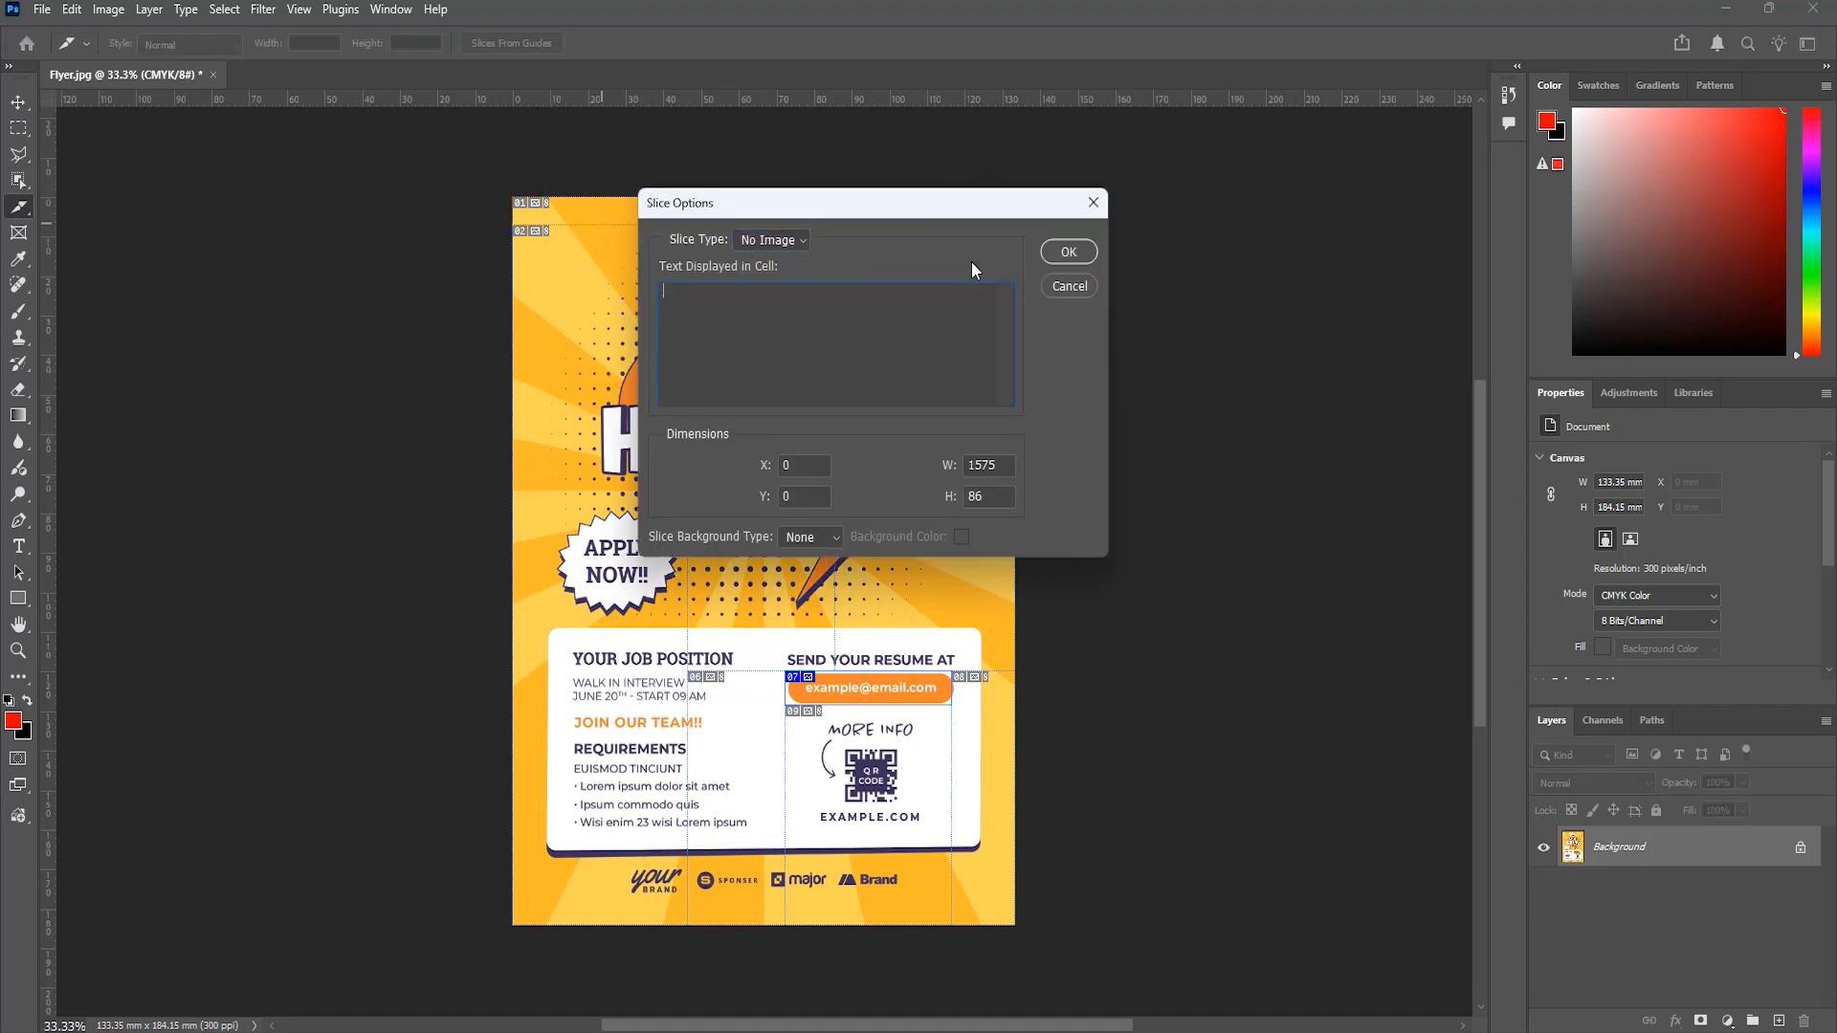
click(1093, 252)
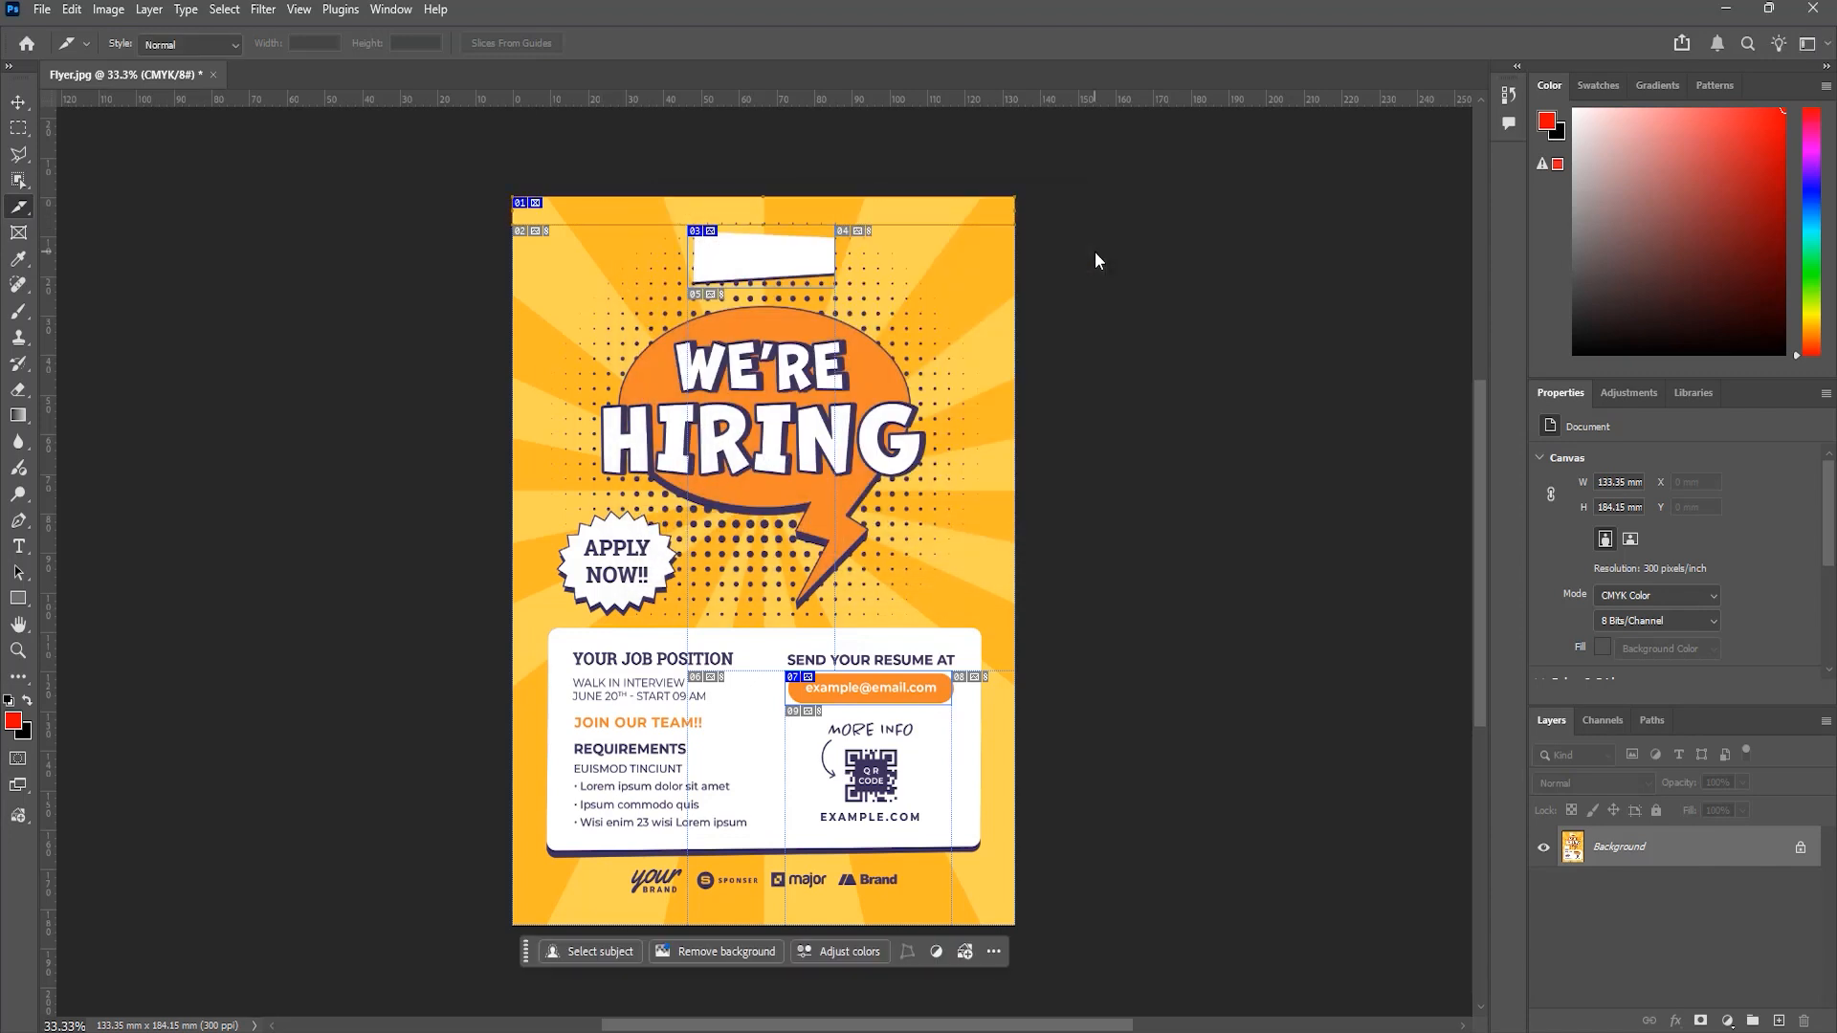
- Change slices 02 and 04, on either side of the white banner, to the No Image slice type
right_click(545, 233)
click(609, 271)
click(772, 233)
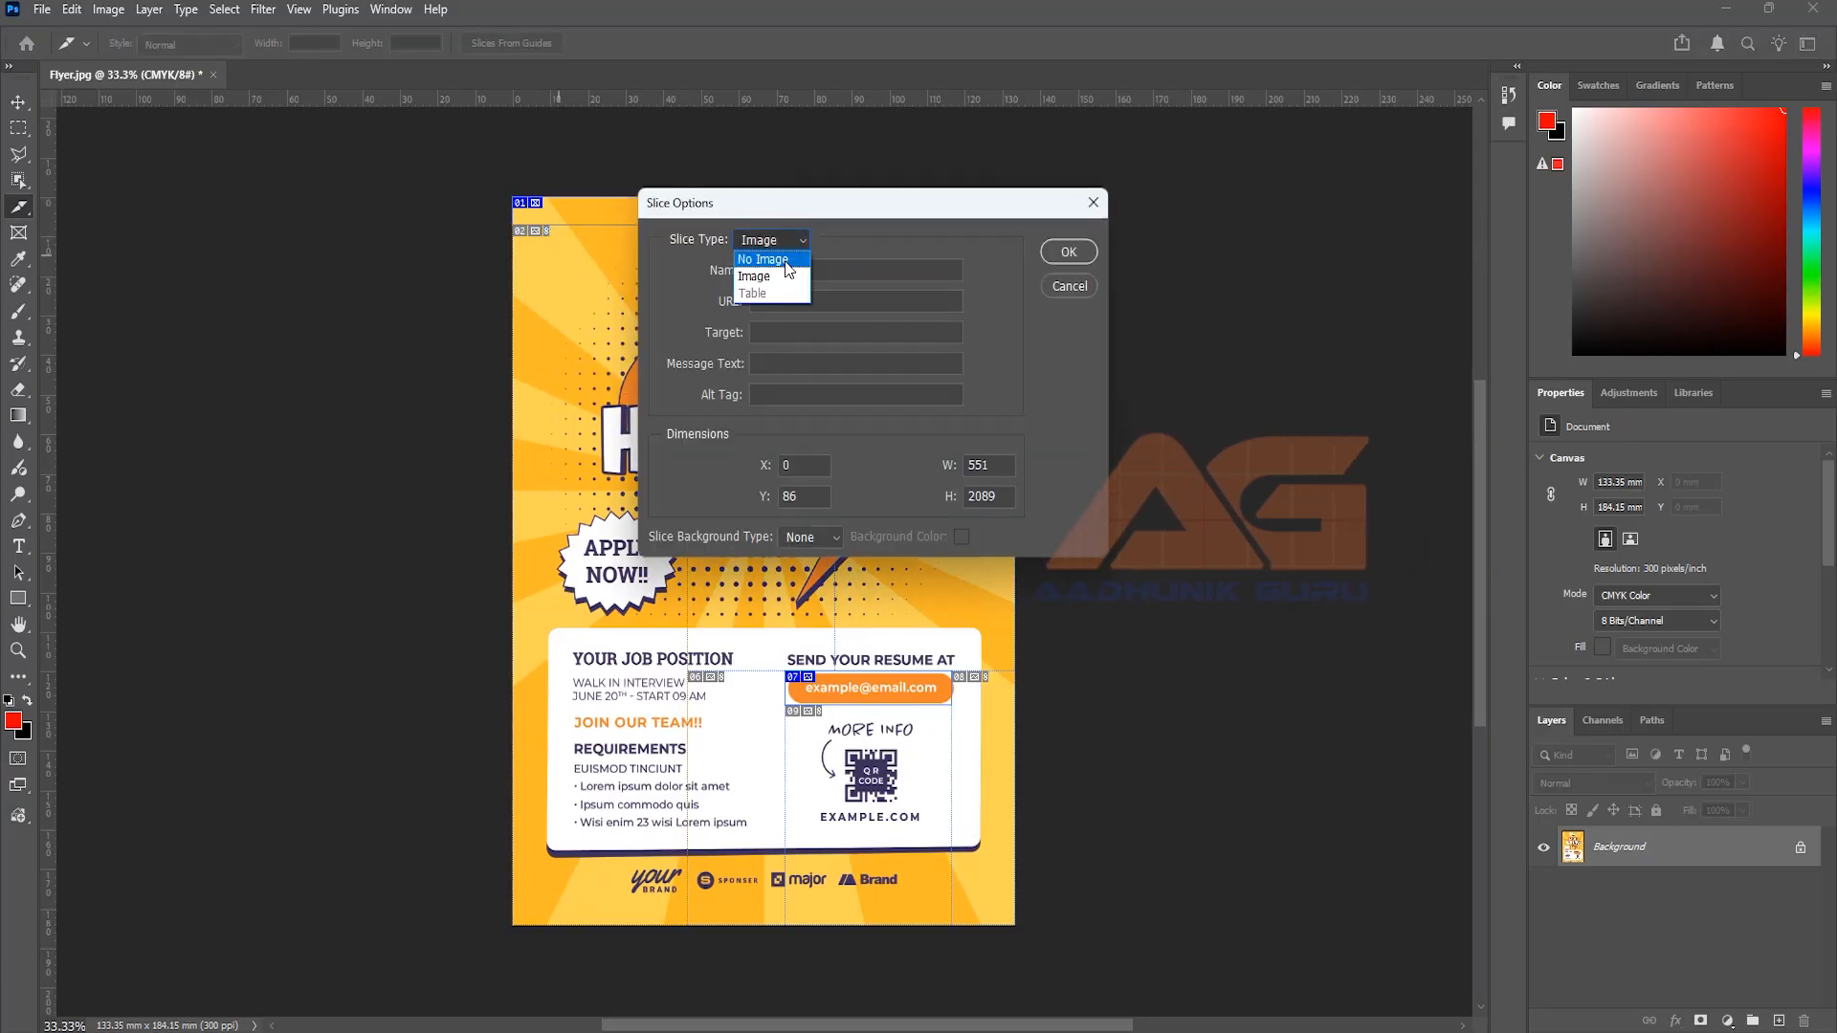
click(1066, 249)
right_click(969, 277)
click(986, 287)
click(771, 236)
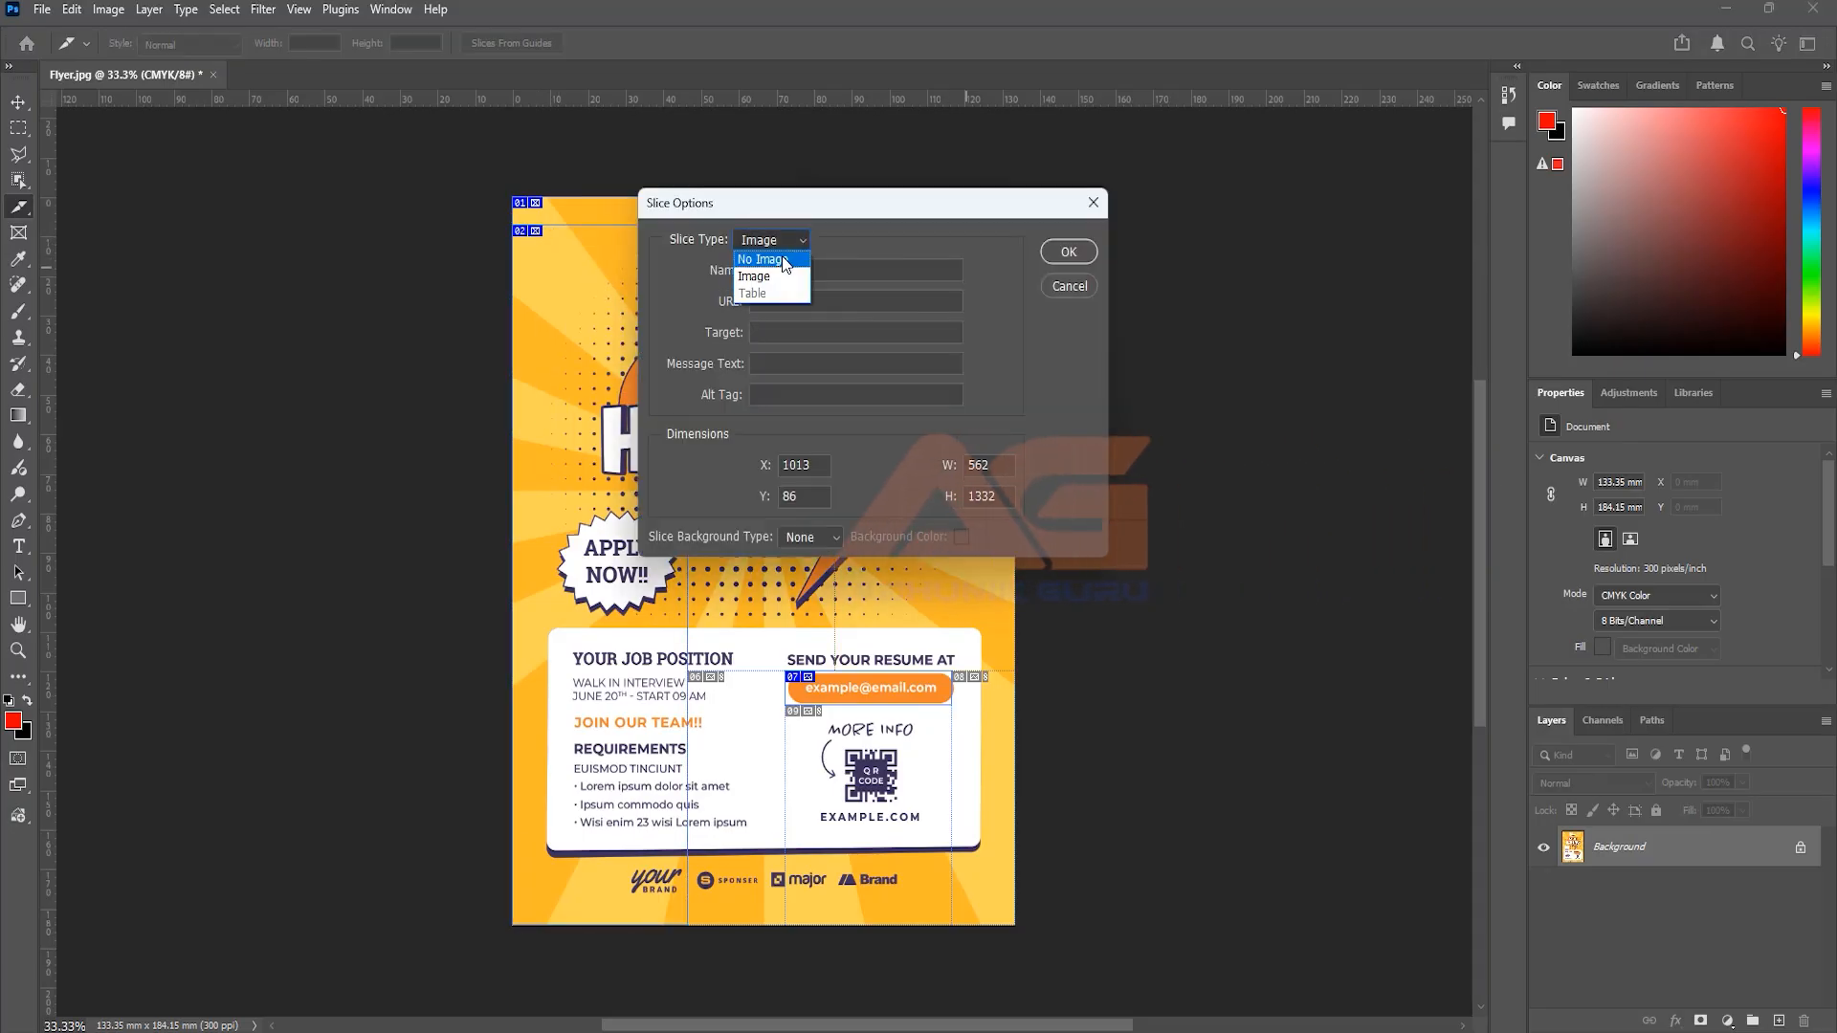
click(780, 268)
click(1071, 251)
- Change slices 06 and 08, on either side of the email button, to the No Image slice type
right_click(754, 716)
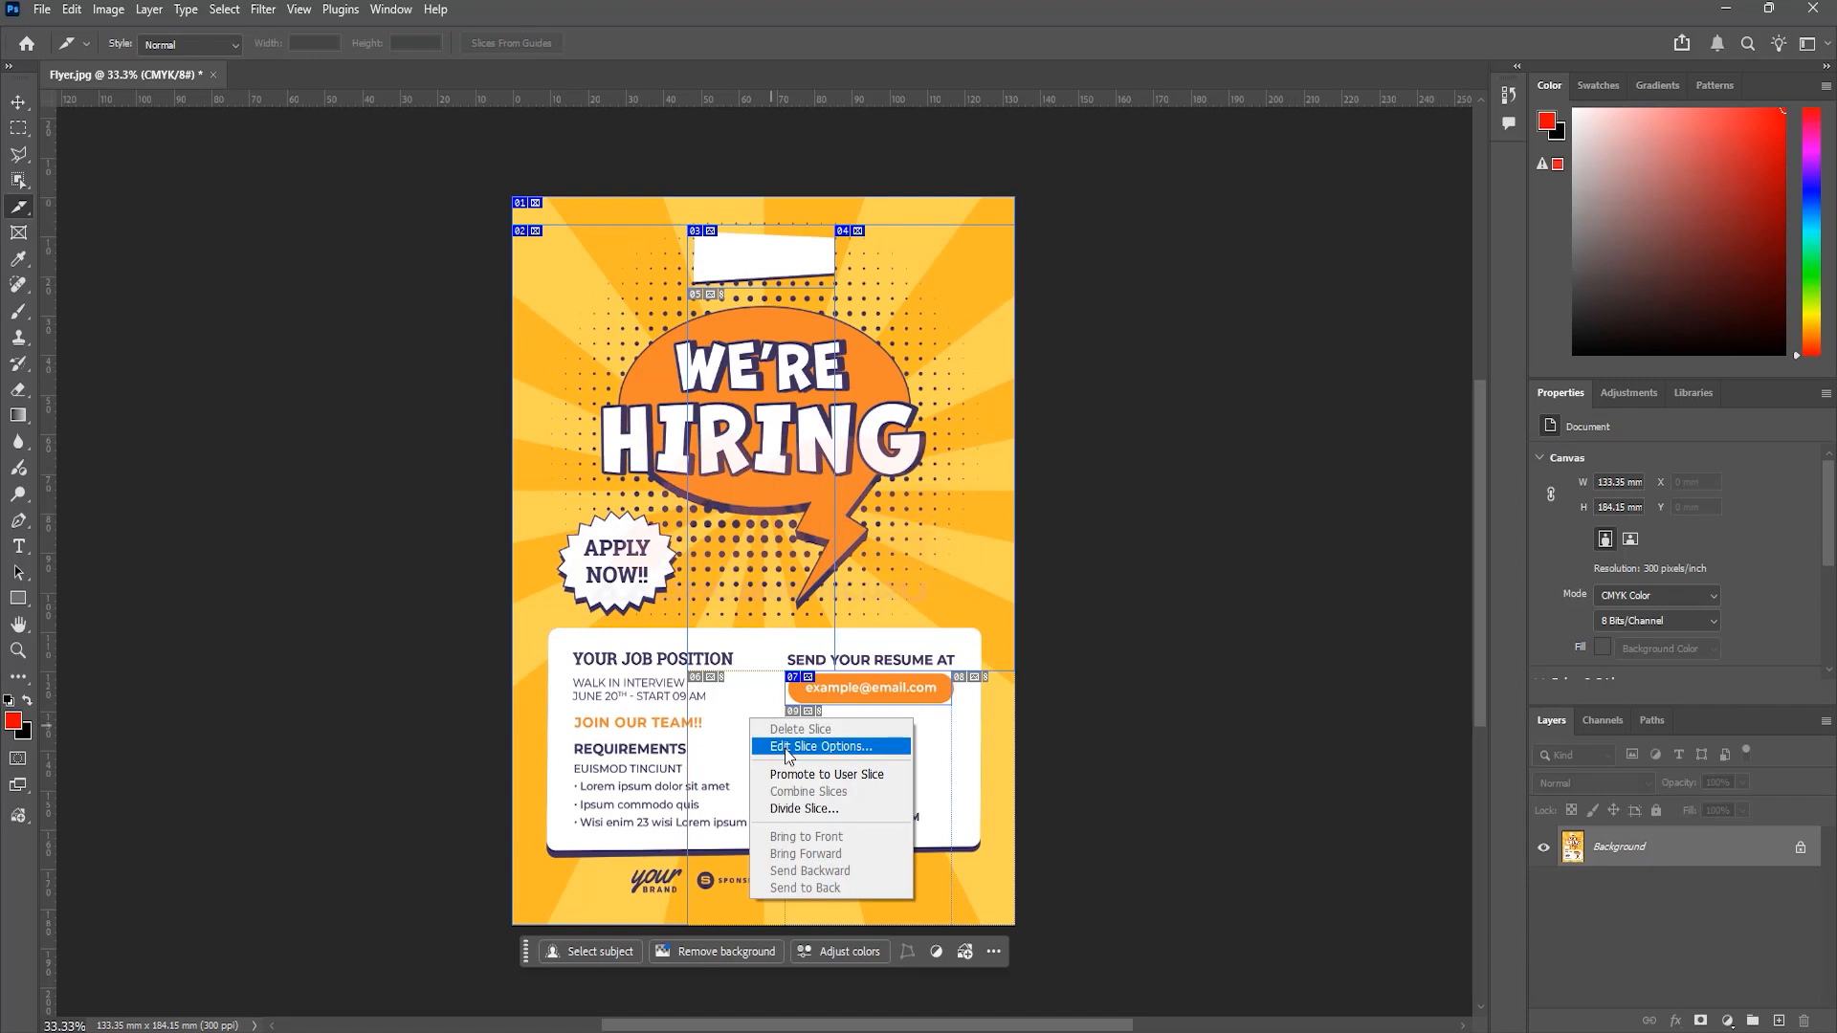
click(770, 728)
click(772, 239)
click(782, 260)
click(1068, 251)
right_click(999, 713)
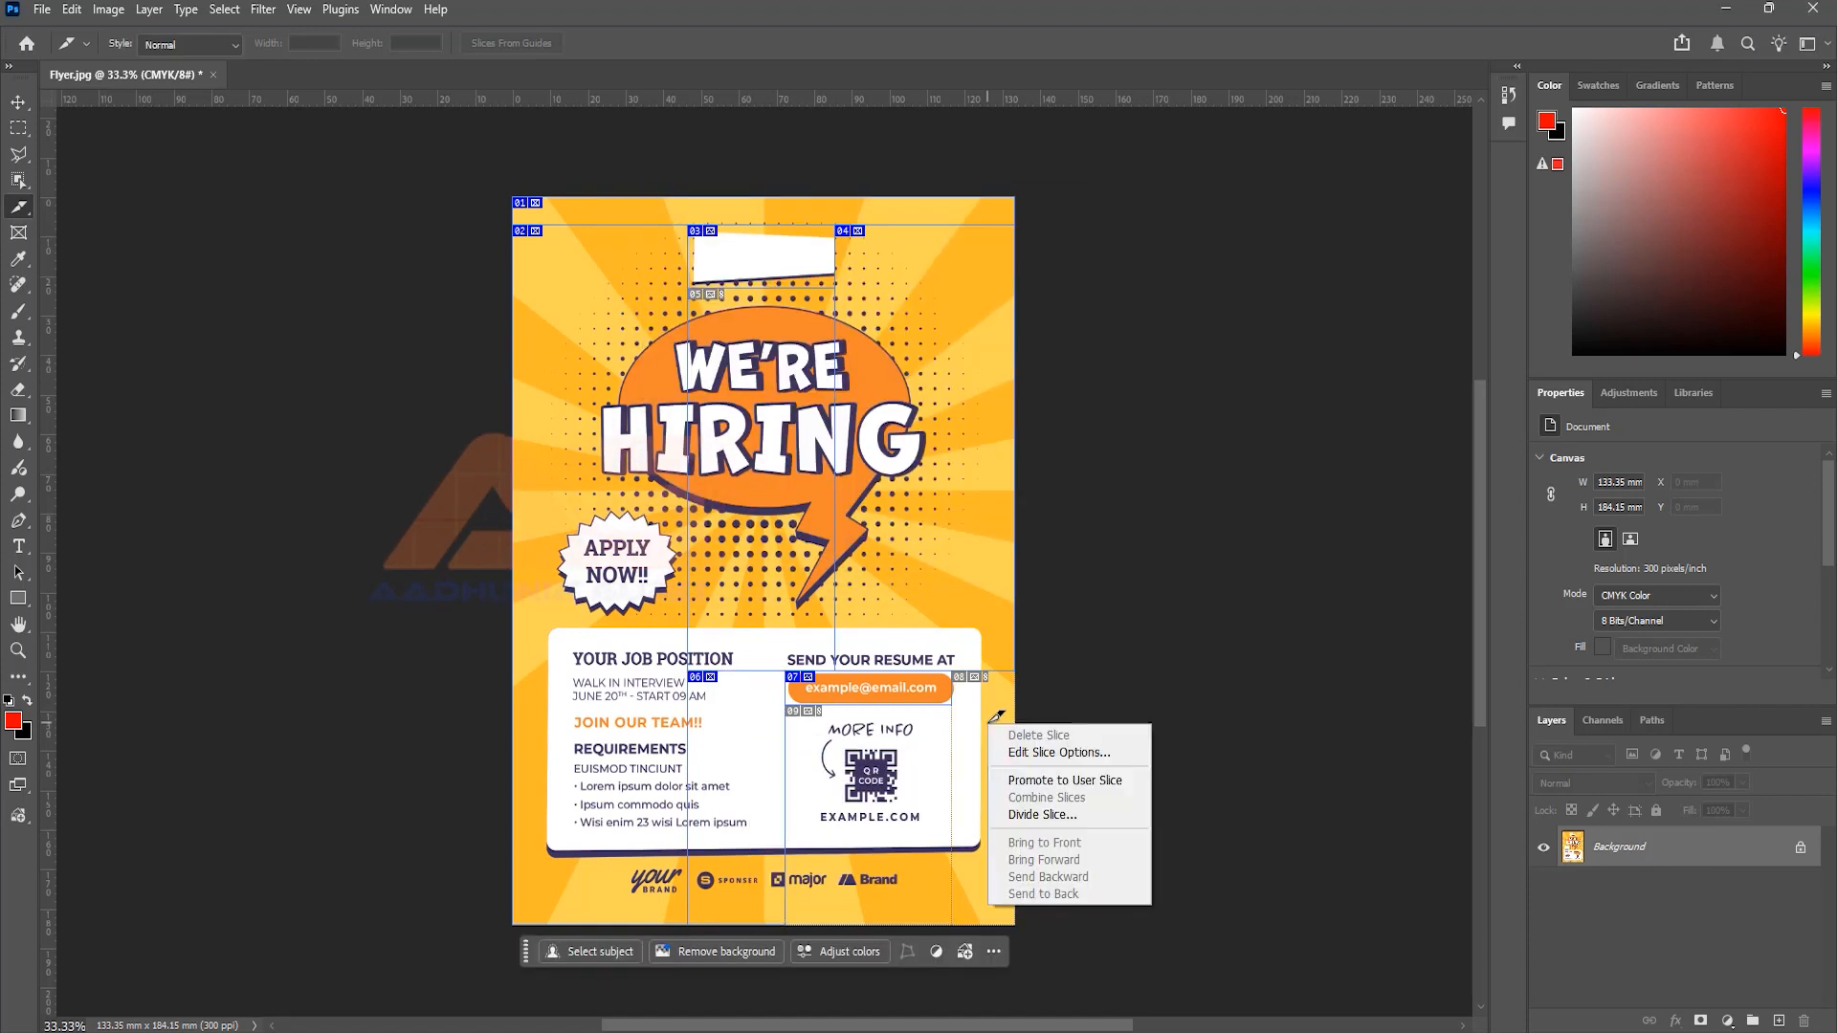
click(1014, 727)
click(801, 239)
click(782, 259)
click(1062, 253)
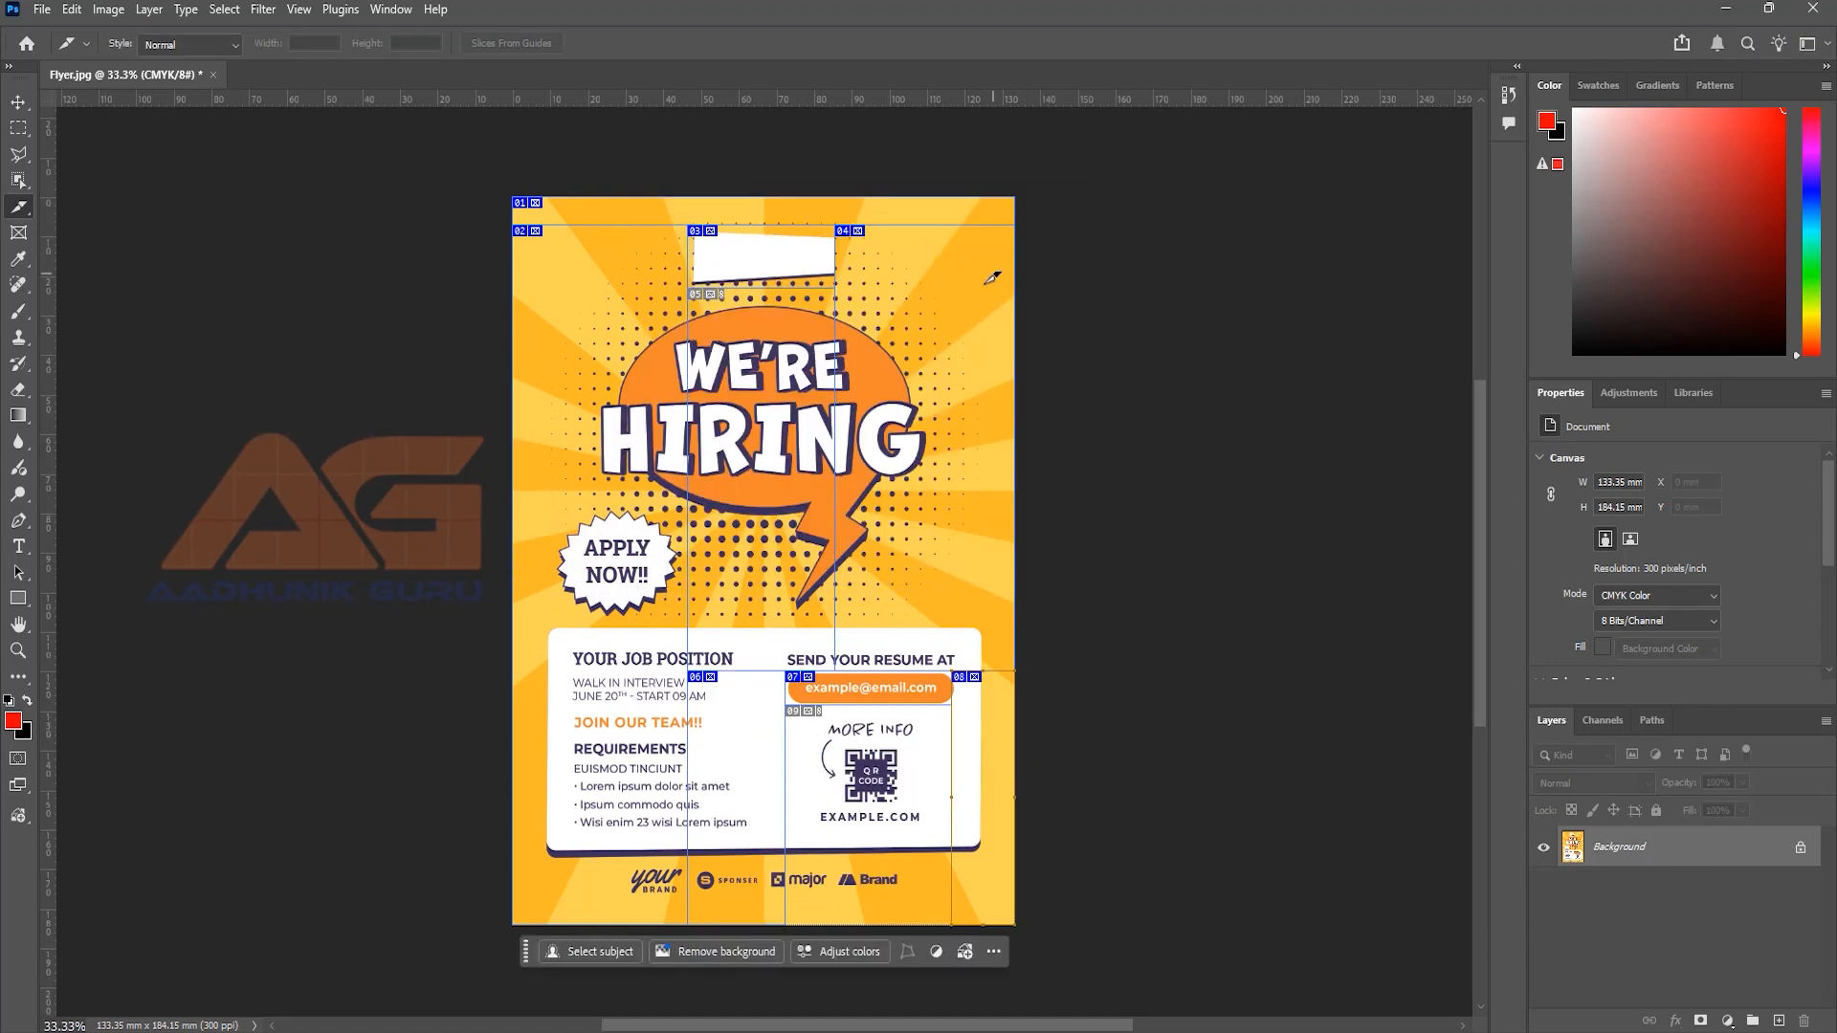
- Change slice 05 below the white banner and slice 09 below the email button to the No Image slice type
right_click(732, 320)
click(785, 350)
click(802, 239)
click(783, 259)
click(1066, 251)
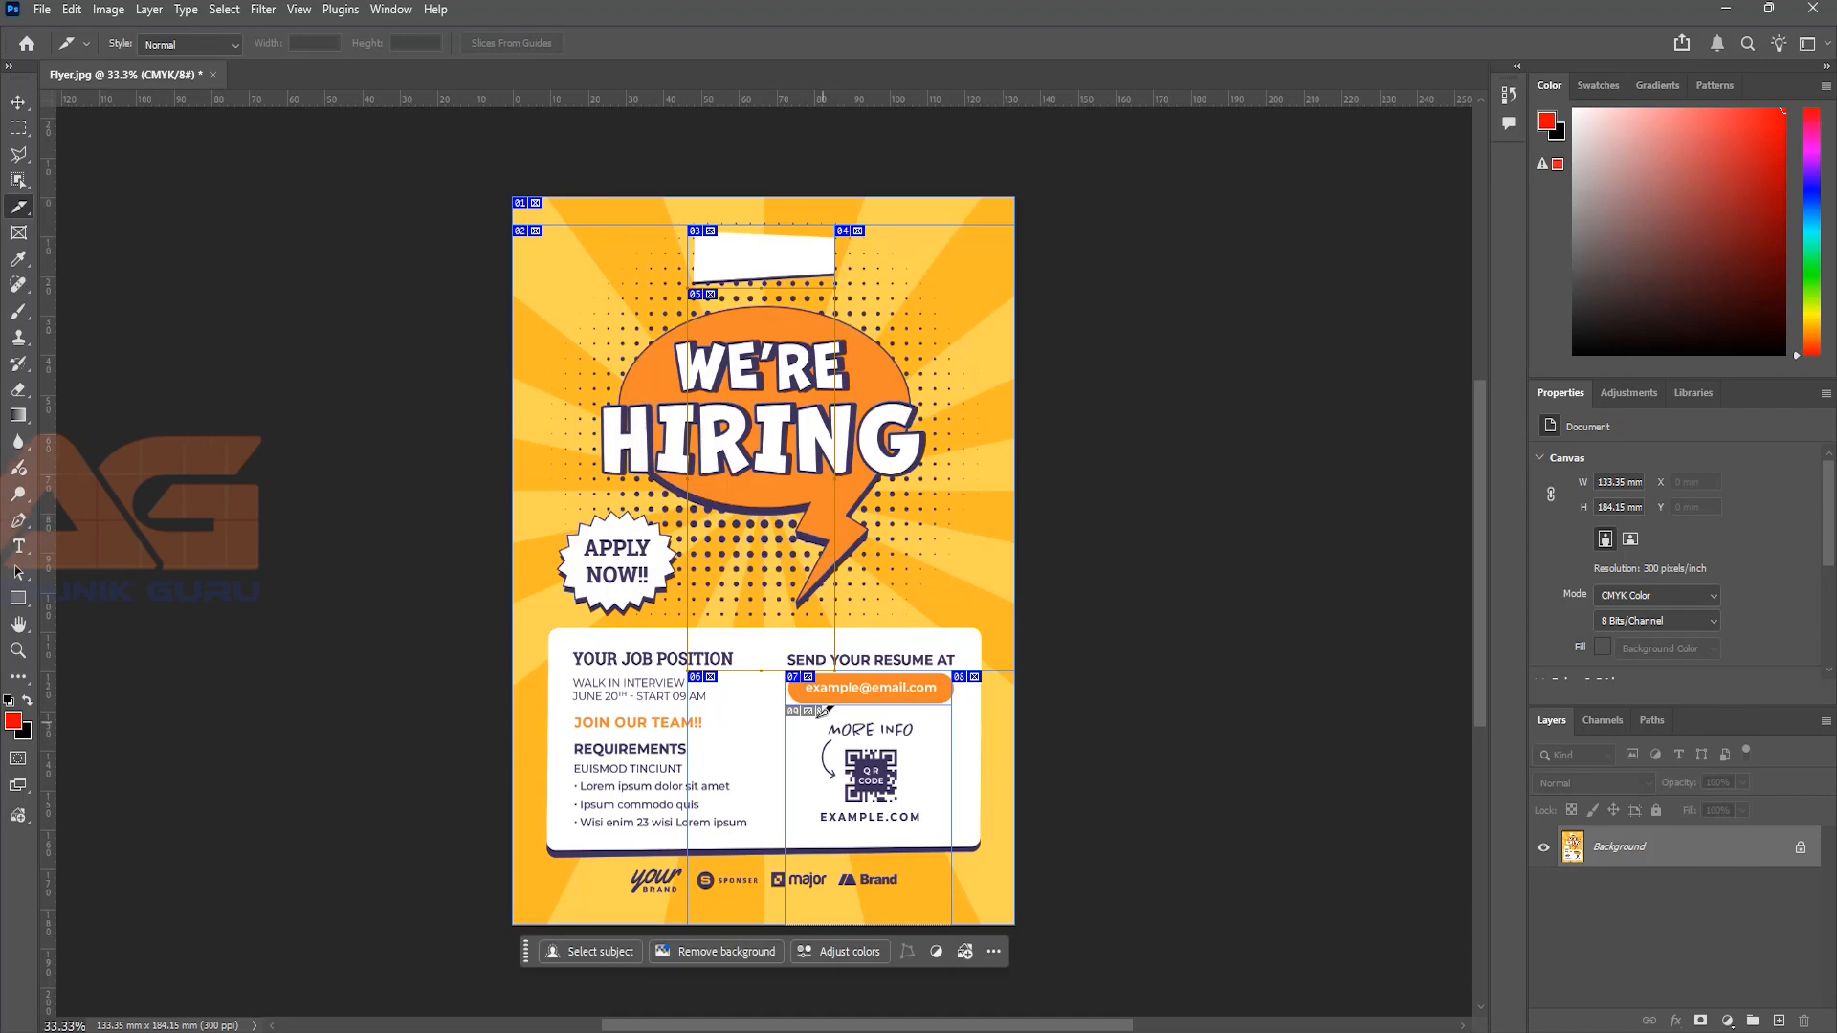
right_click(821, 717)
click(837, 730)
click(802, 239)
click(783, 260)
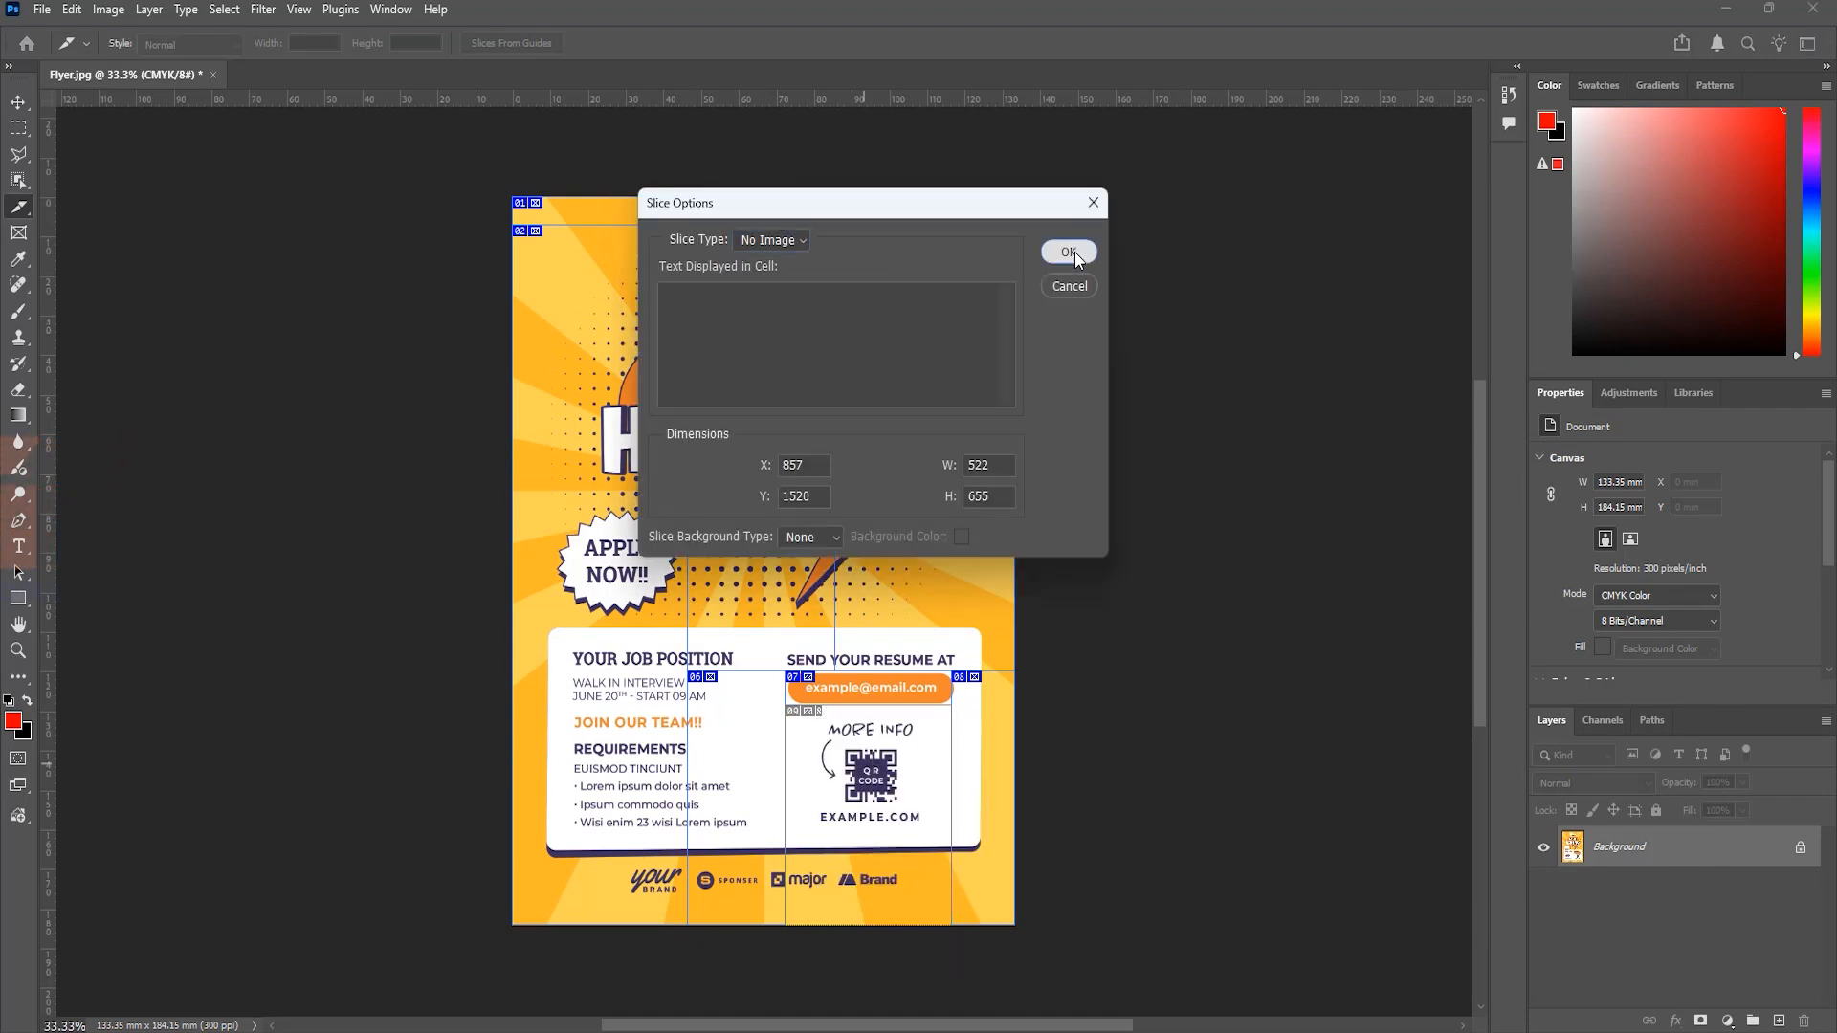
click(1076, 251)
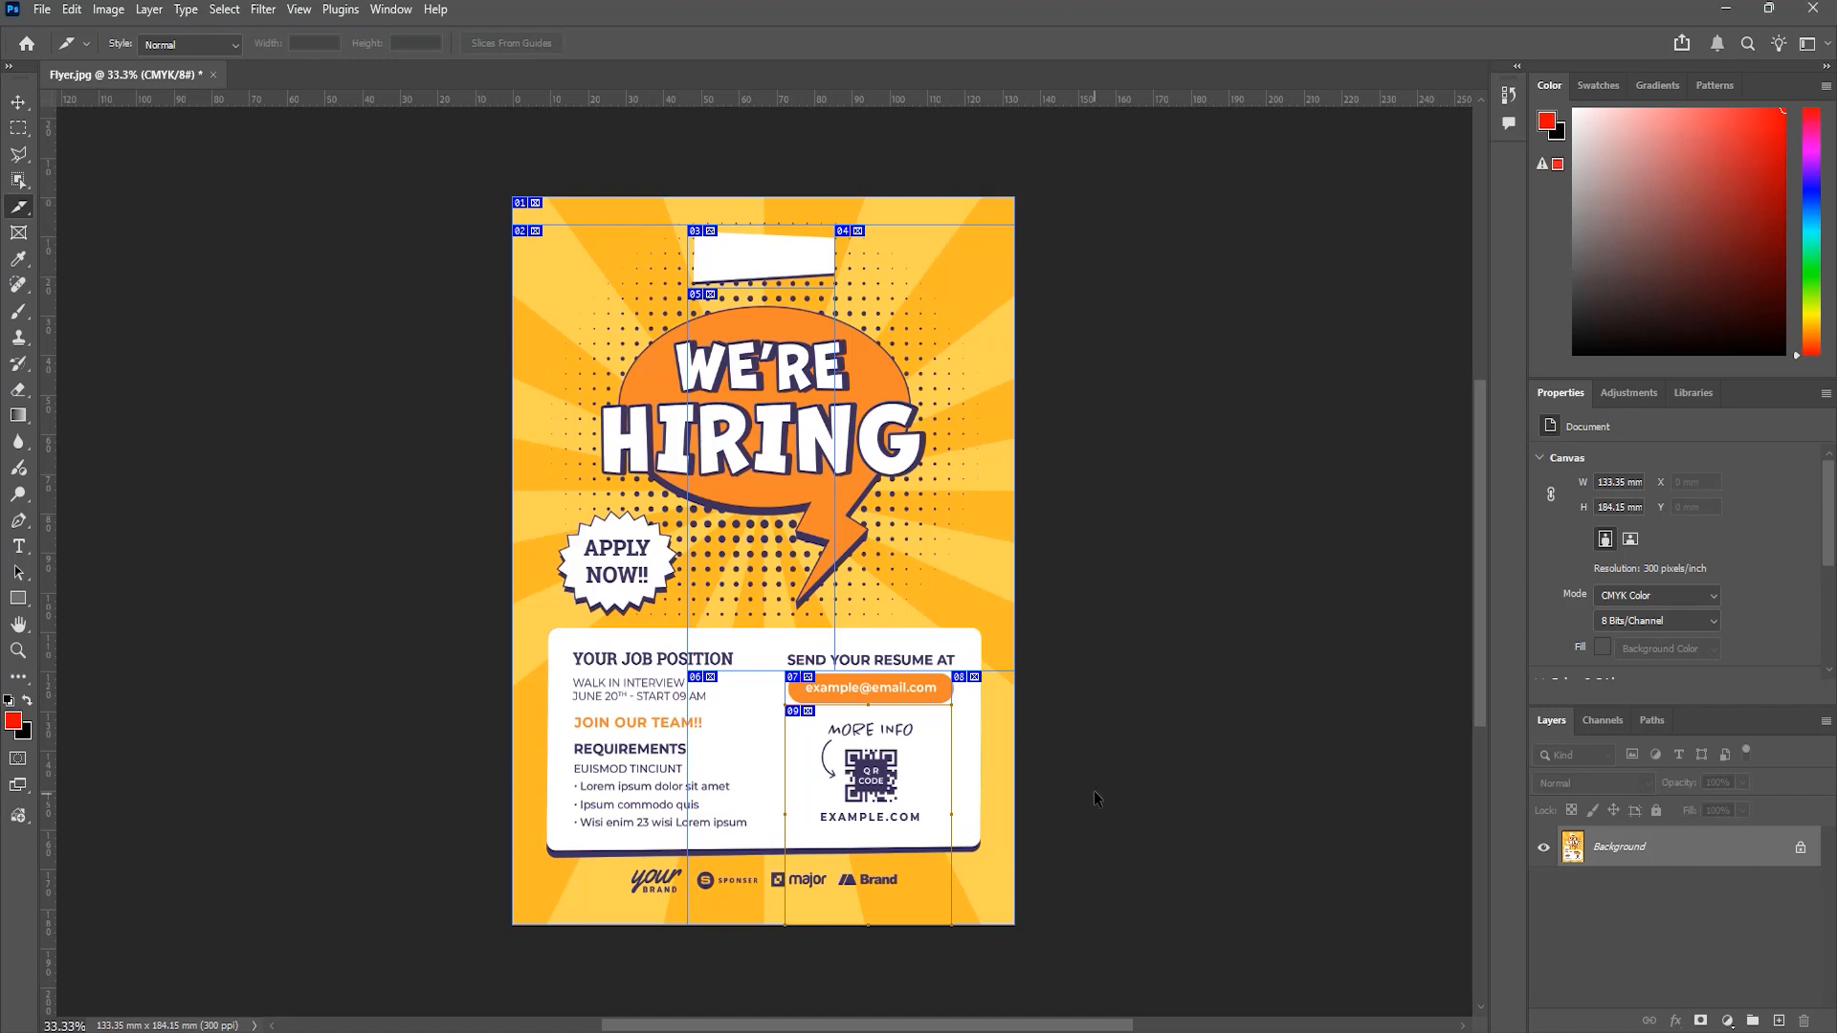
- Export the slices with Save for Web as PNG-8, check the files in the images folder, and return to the flyer
key(ctrl+alt+shift+s)
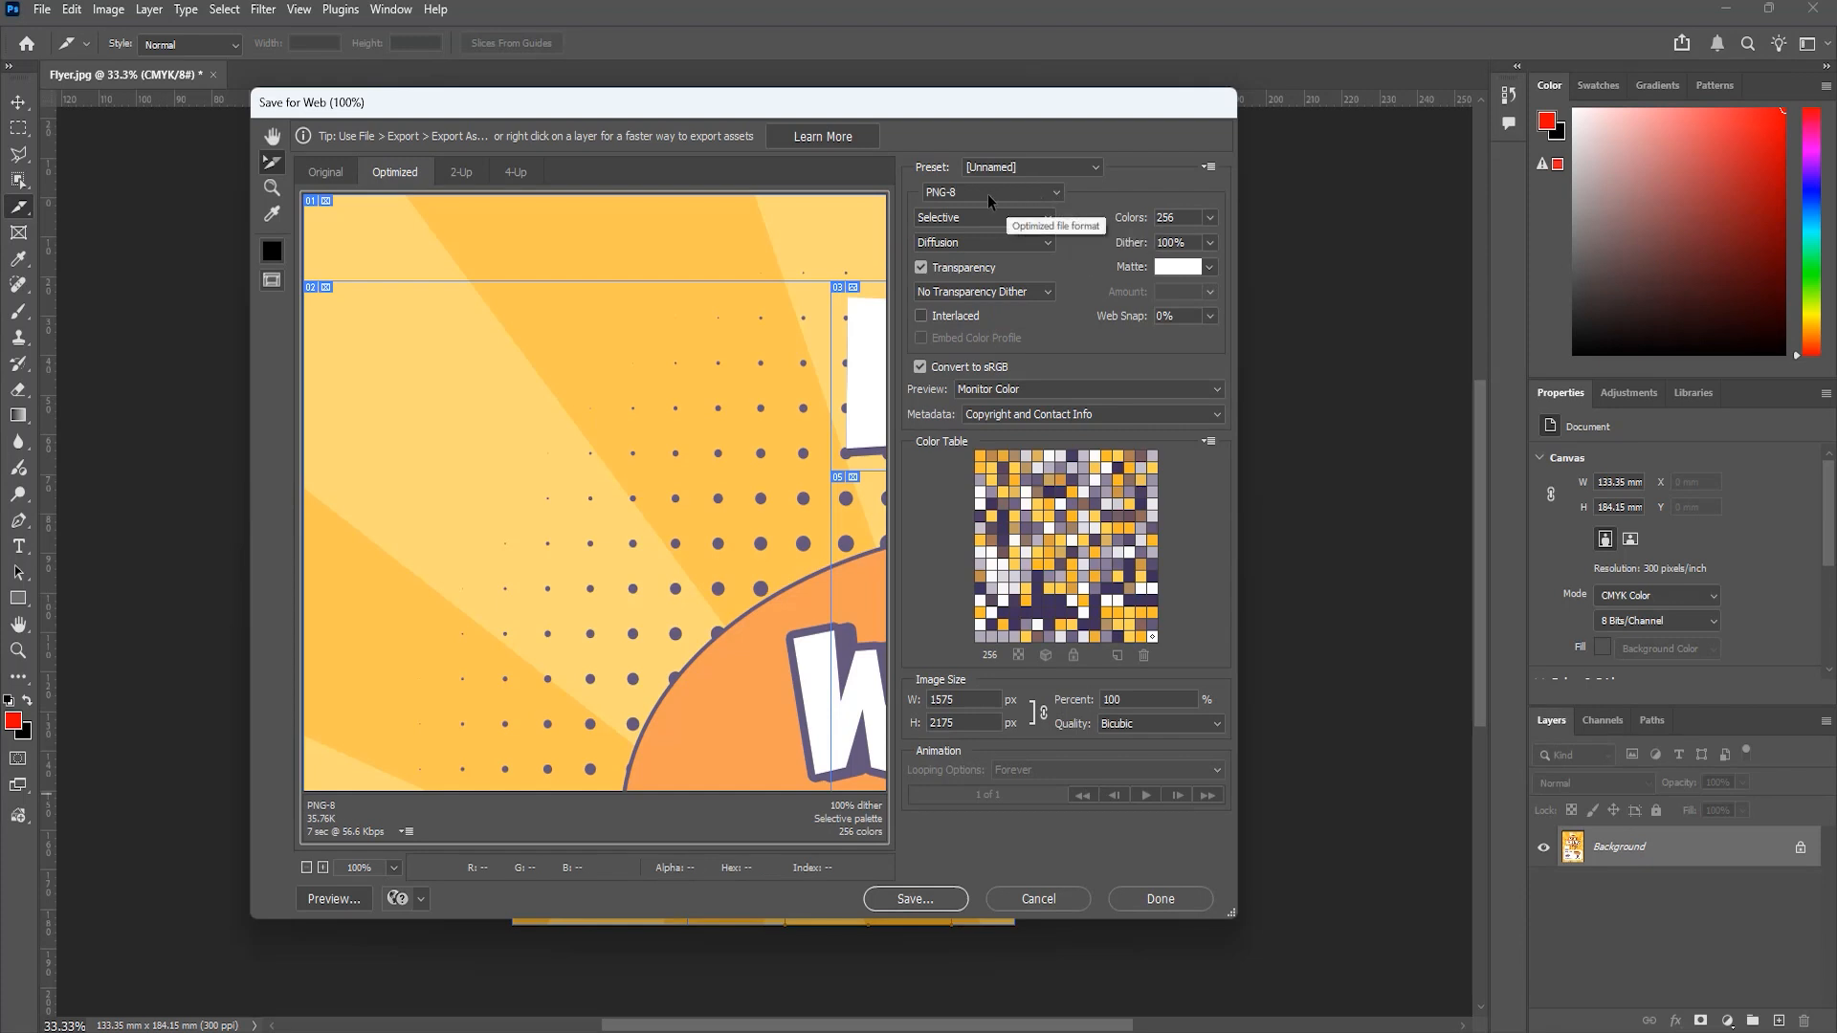
click(914, 900)
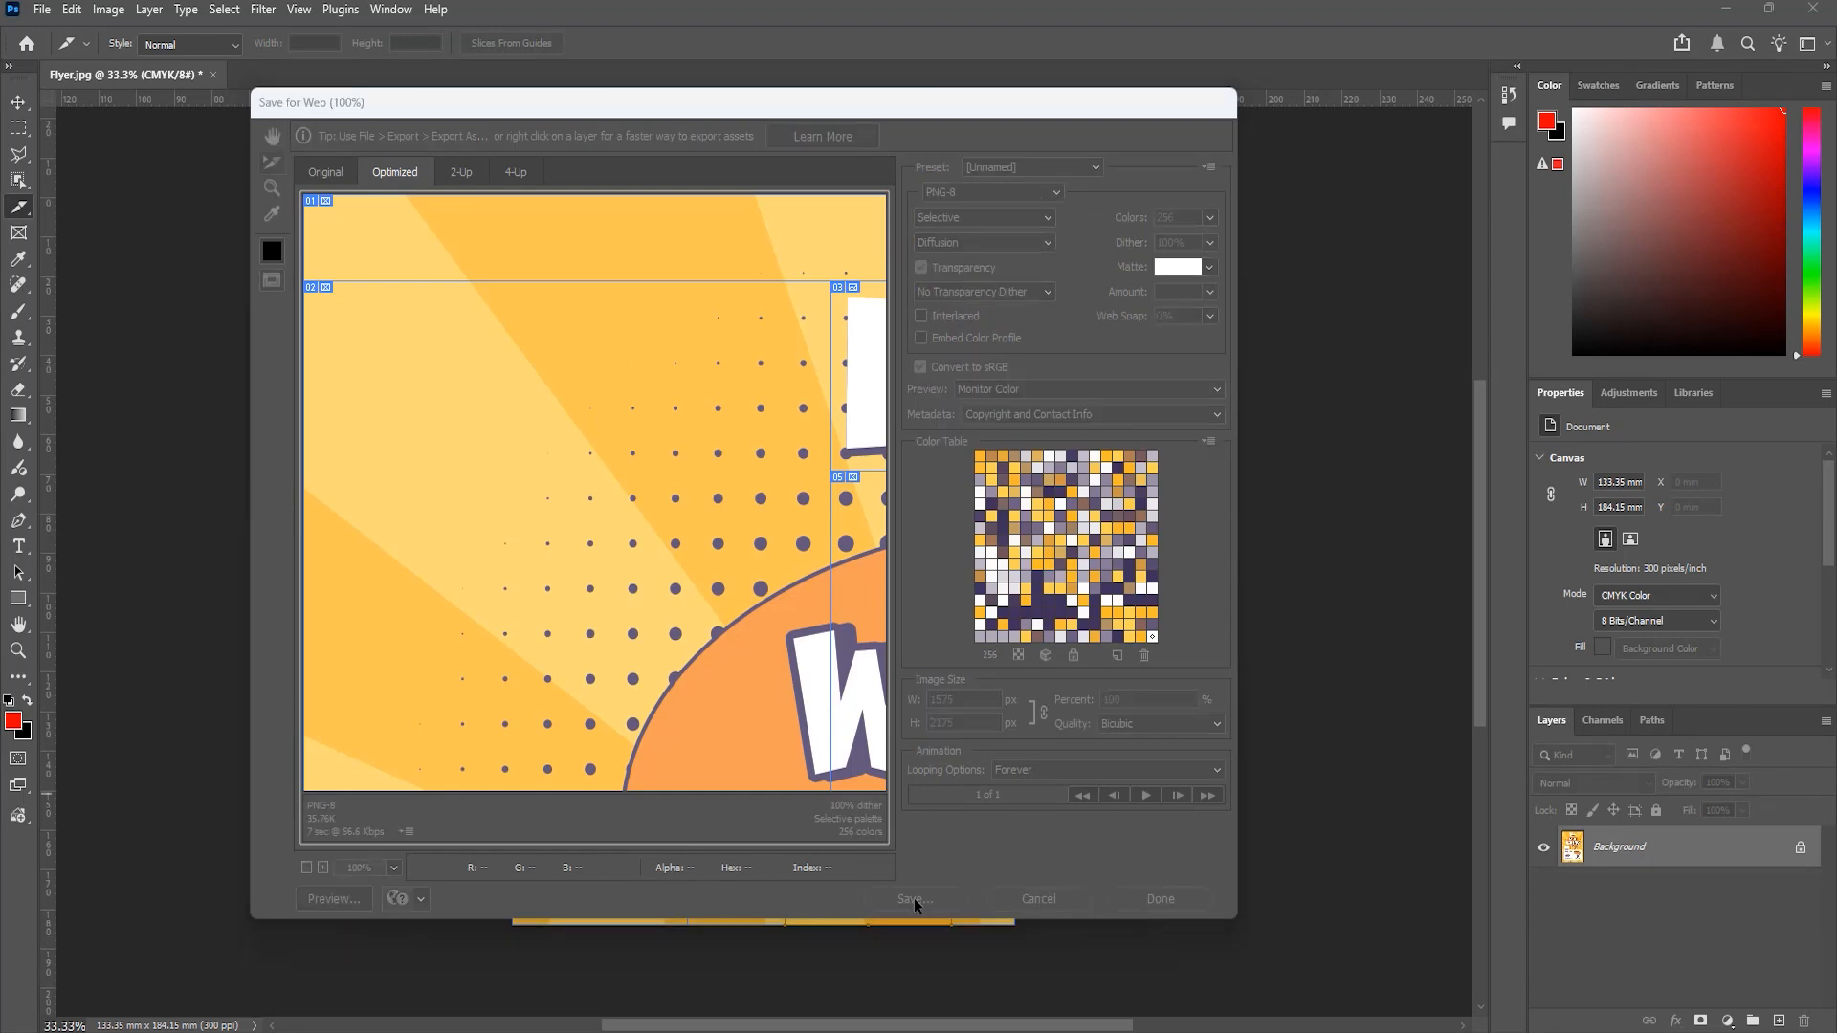
click(746, 603)
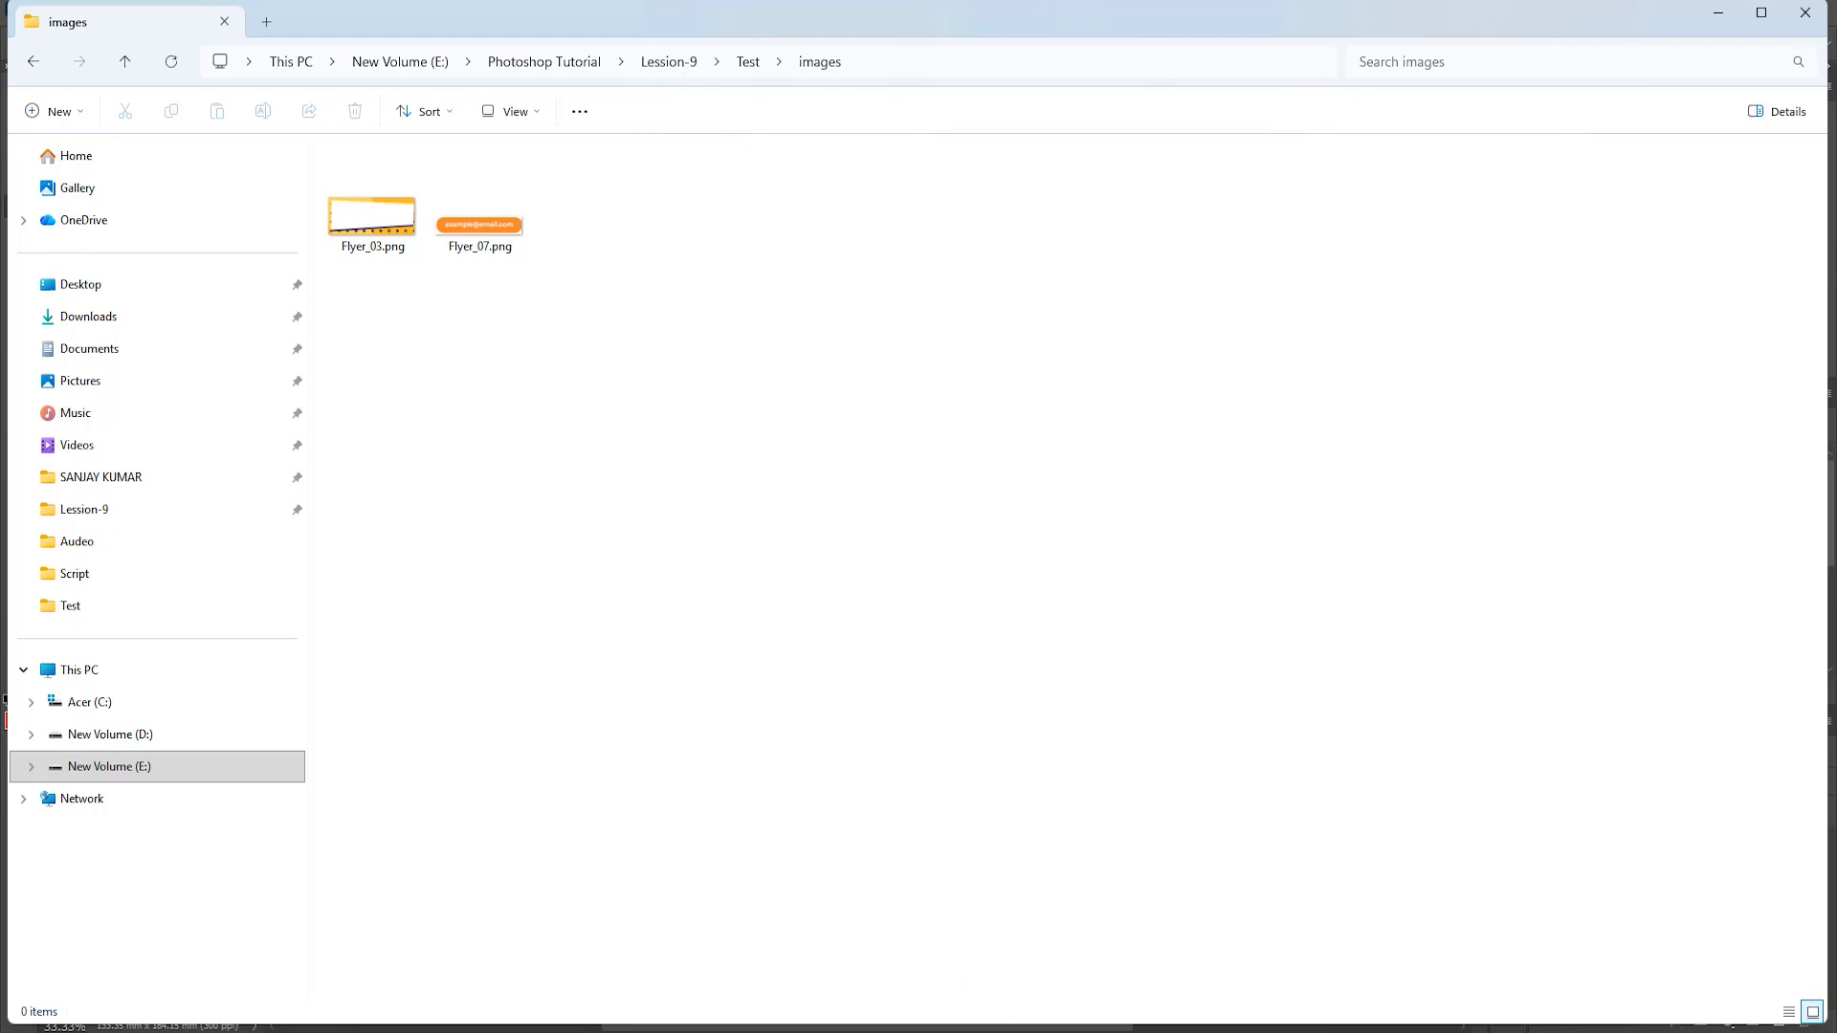
key(alt+Tab)
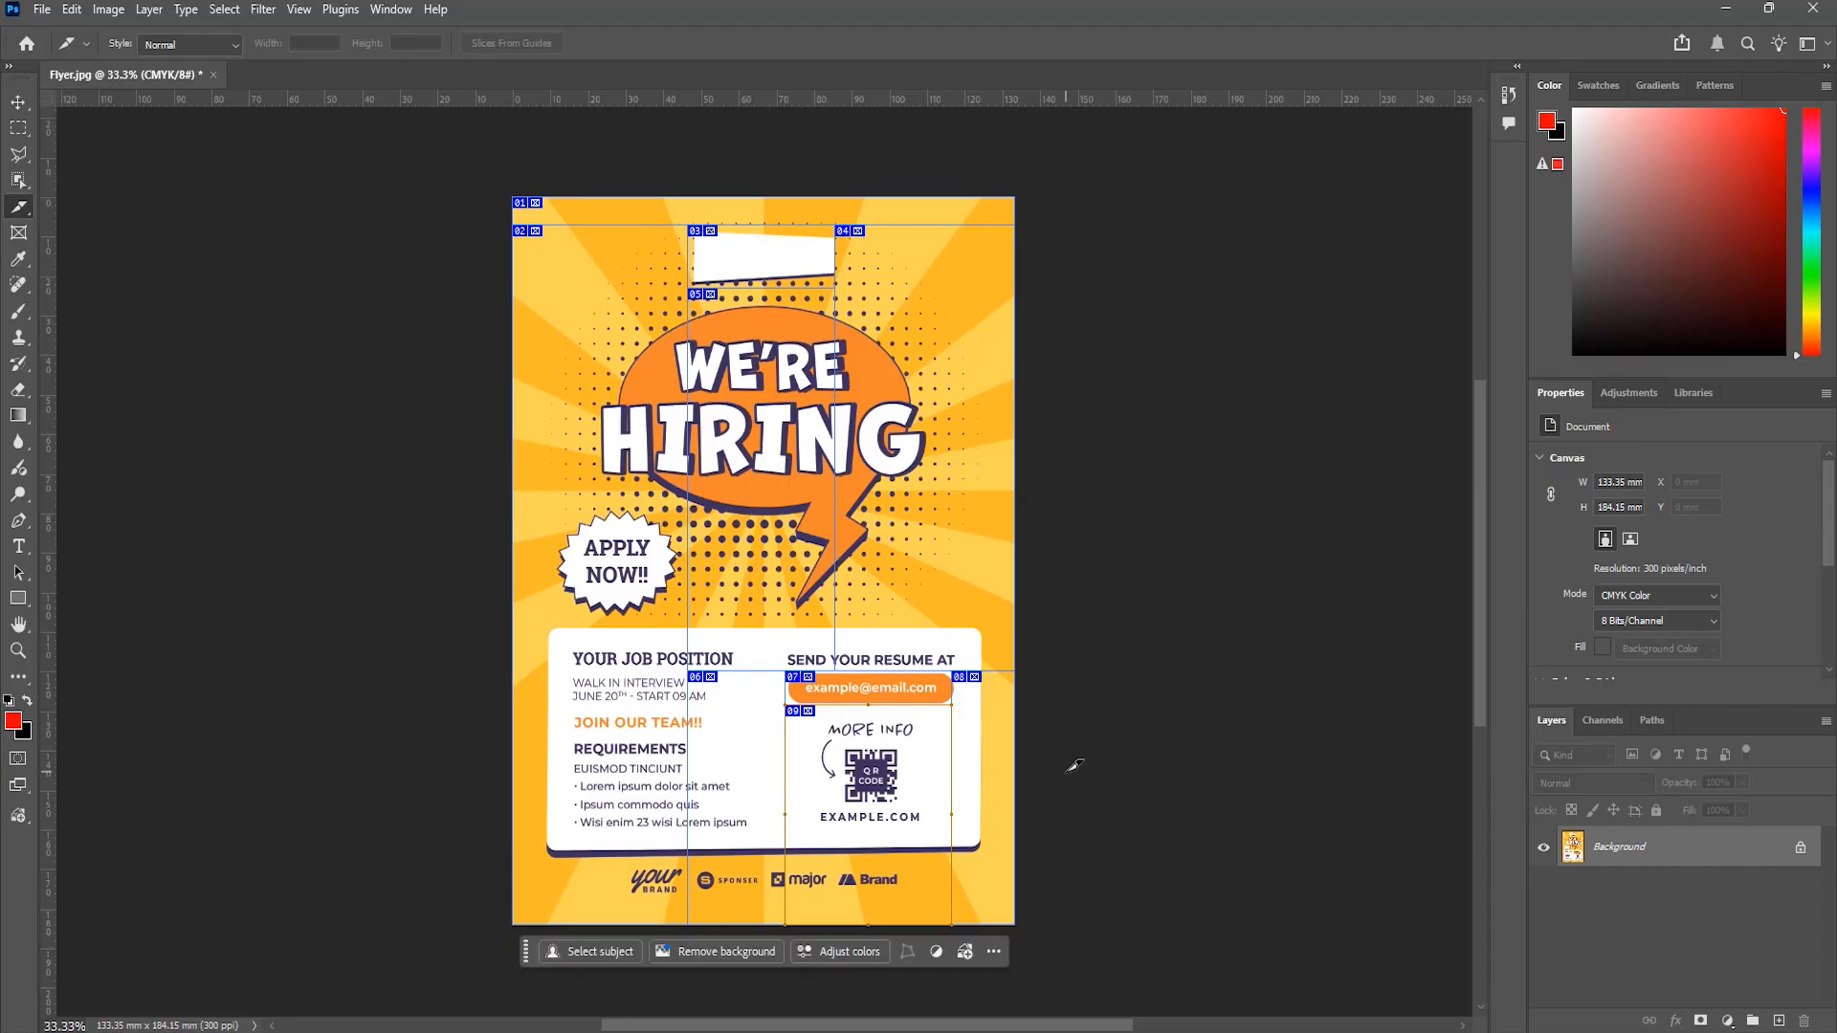